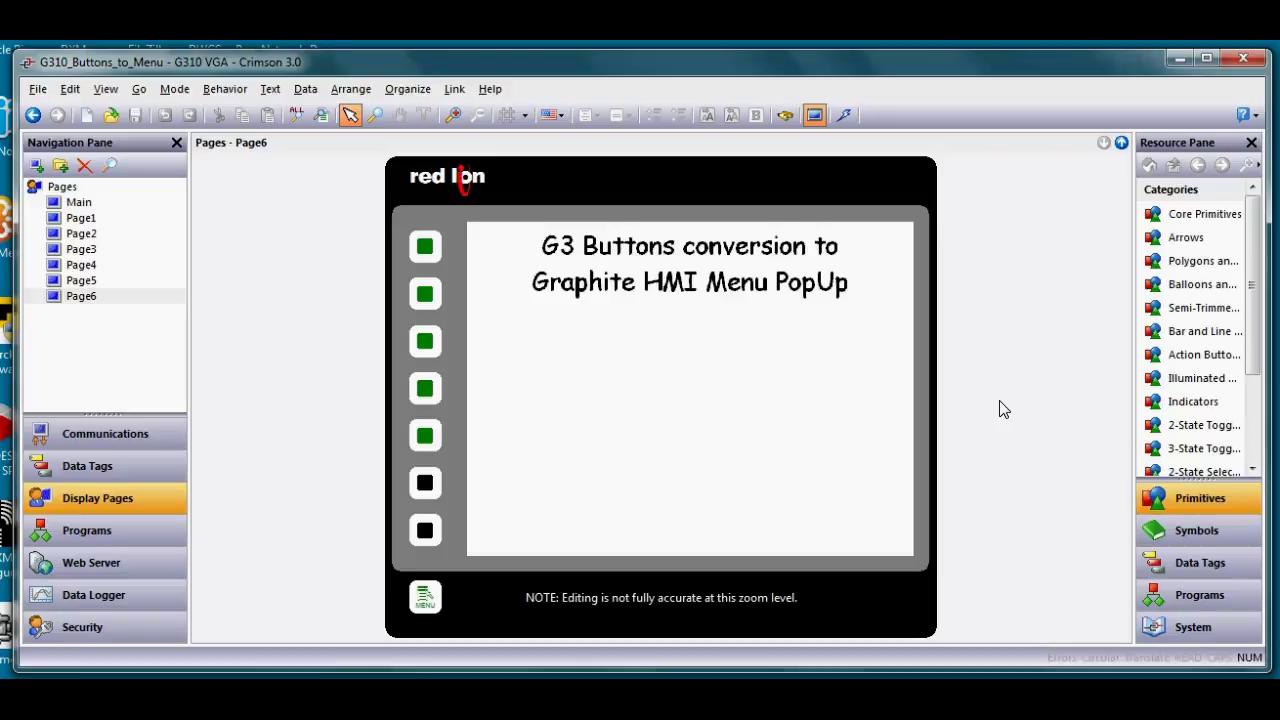
Open the Main display page of the G310 database to examine its page labels and soft keys.
left_click(789, 380)
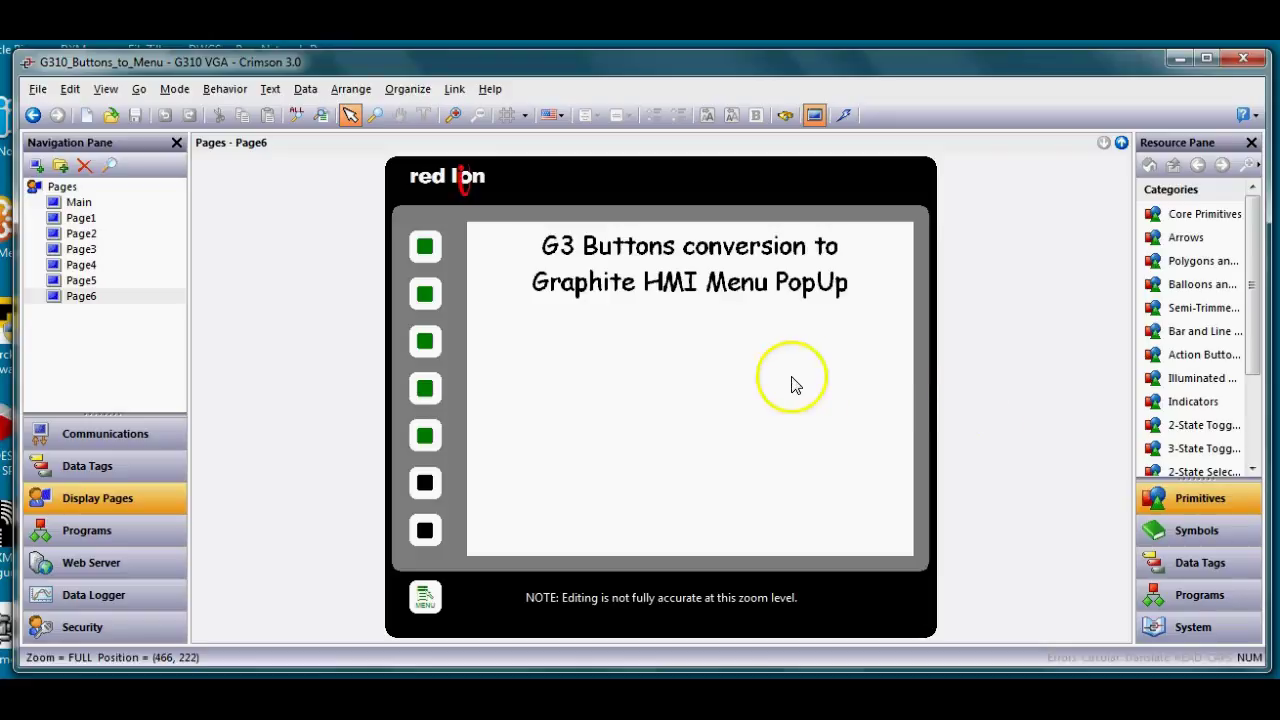
left_click(673, 379)
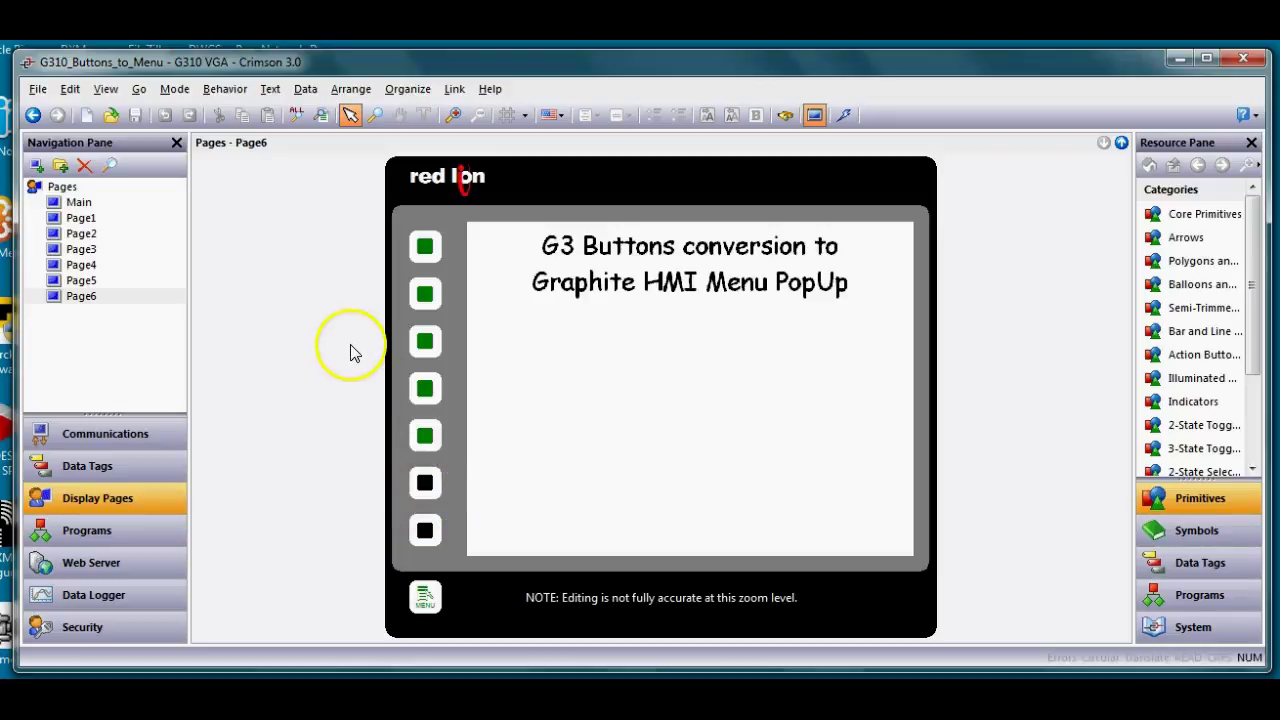
left_click(75, 205)
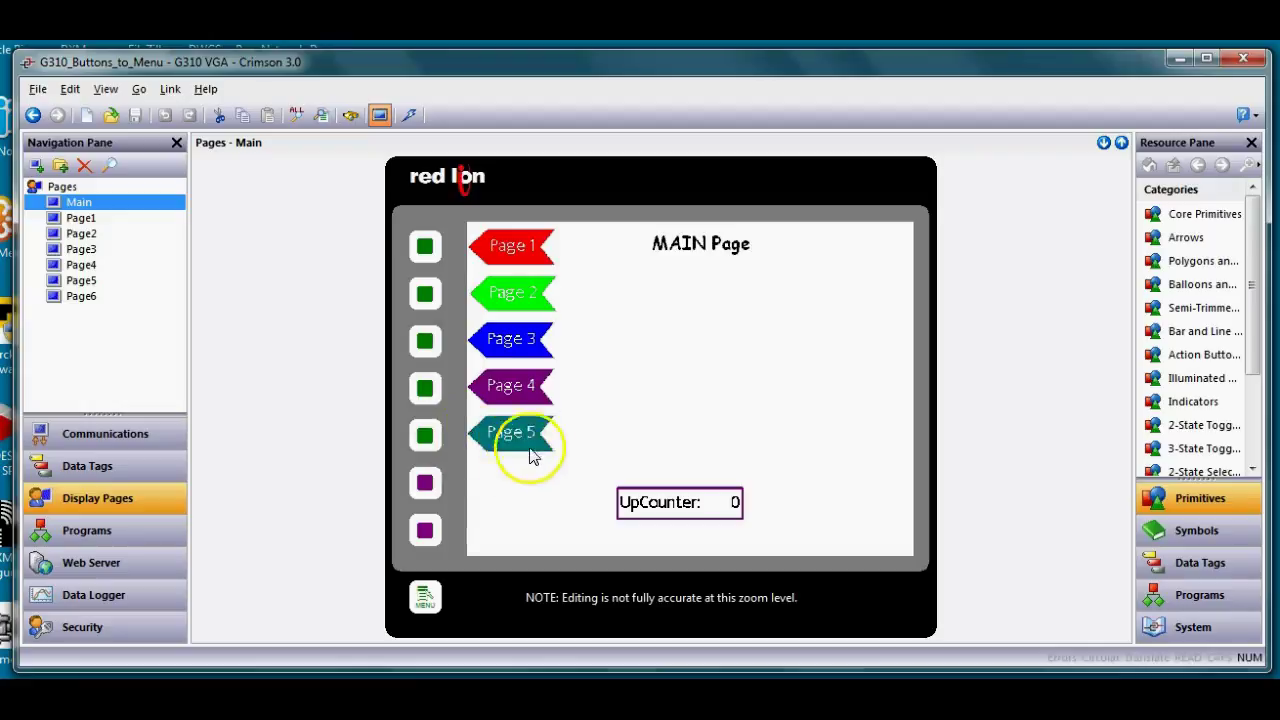
left_click(545, 265)
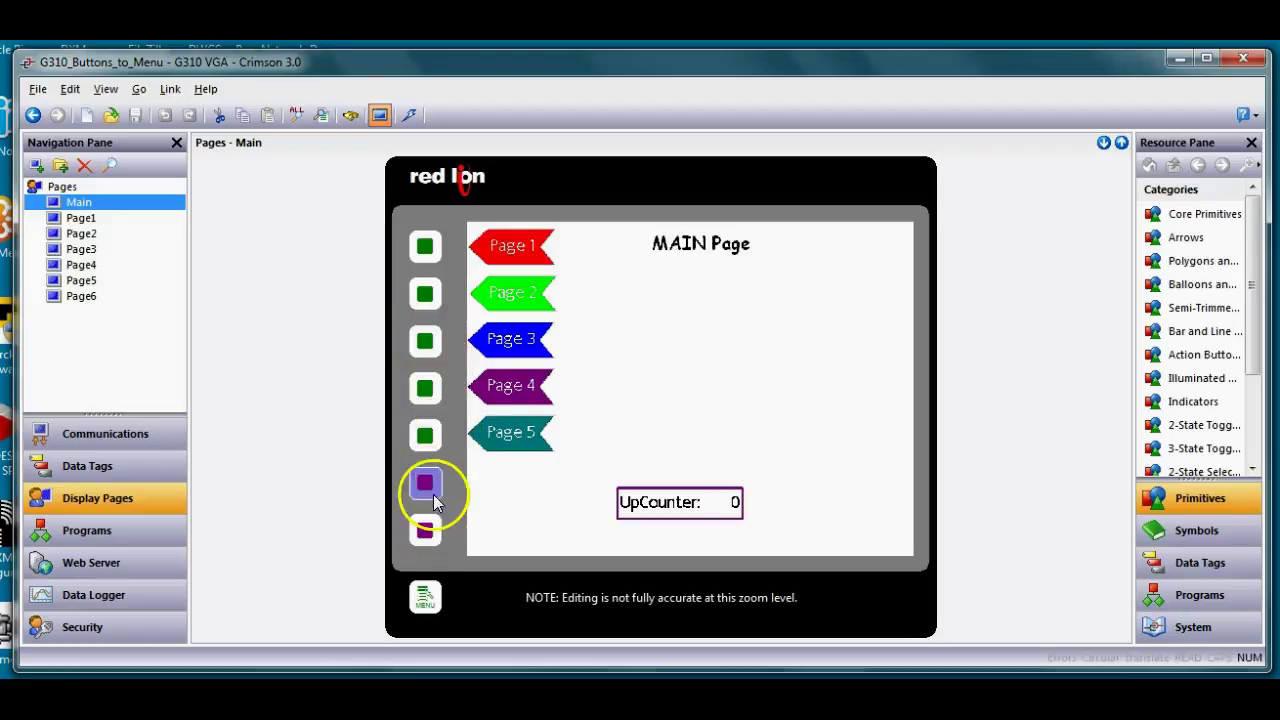
Check the global actions of the first two soft keys on the Main page, and step through the remaining soft keys.
double_click(426, 247)
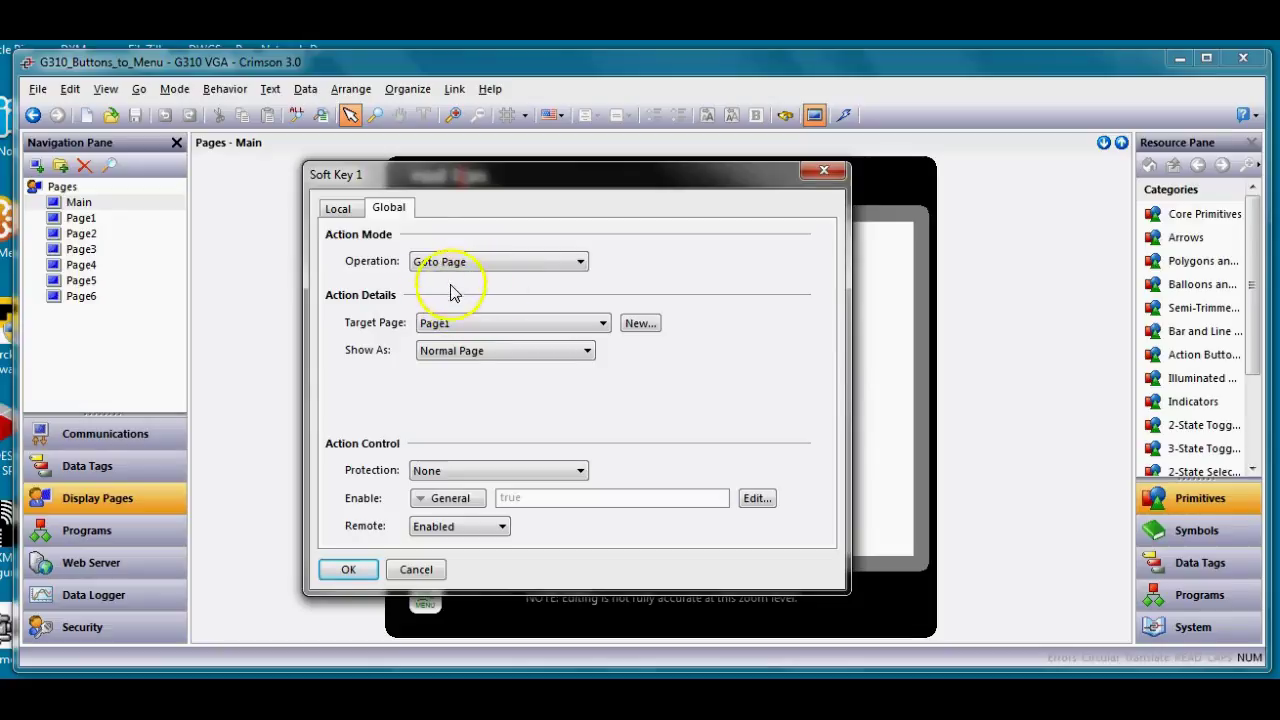
scroll(457, 320, "down", 1)
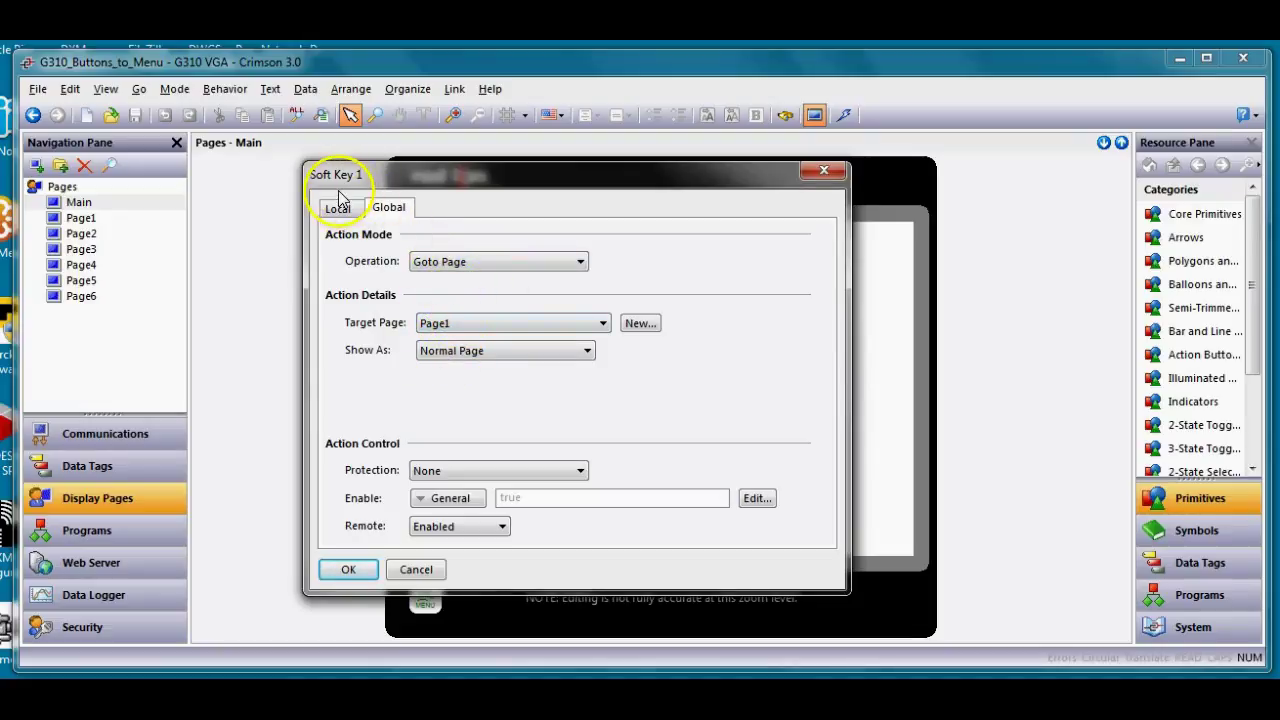
left_click(347, 571)
double_click(430, 296)
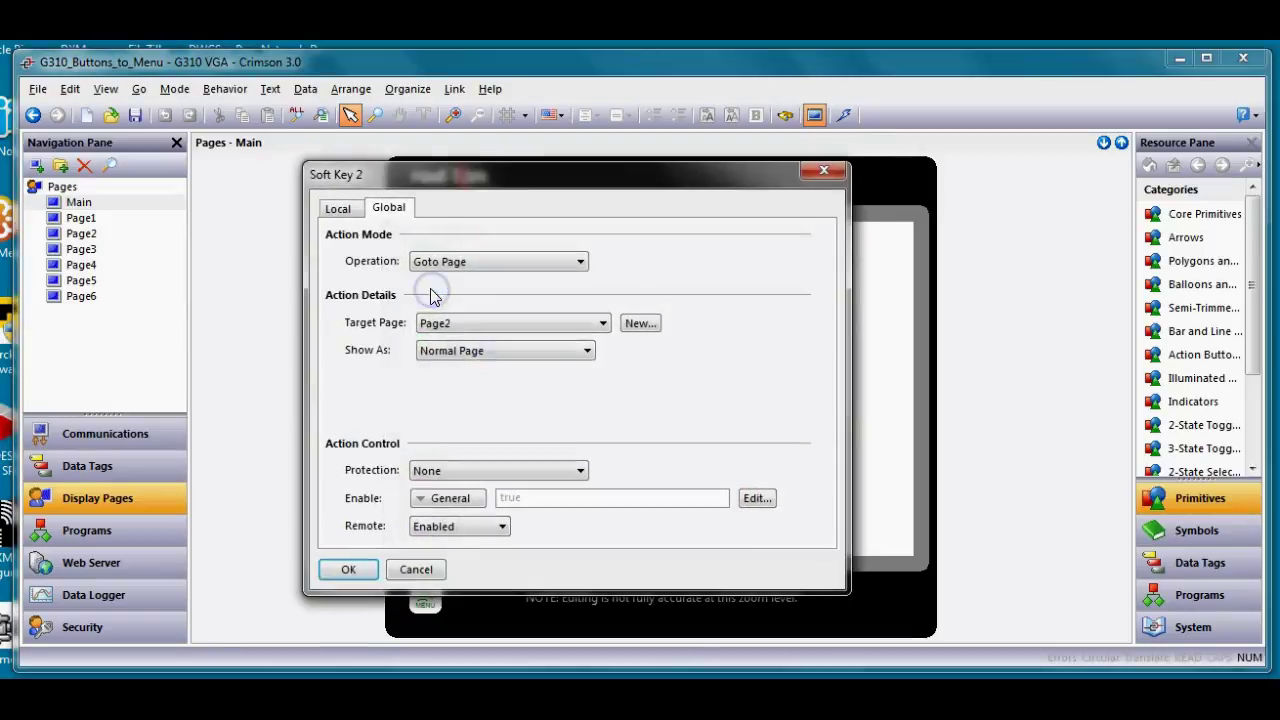
left_click(343, 569)
left_click(428, 340)
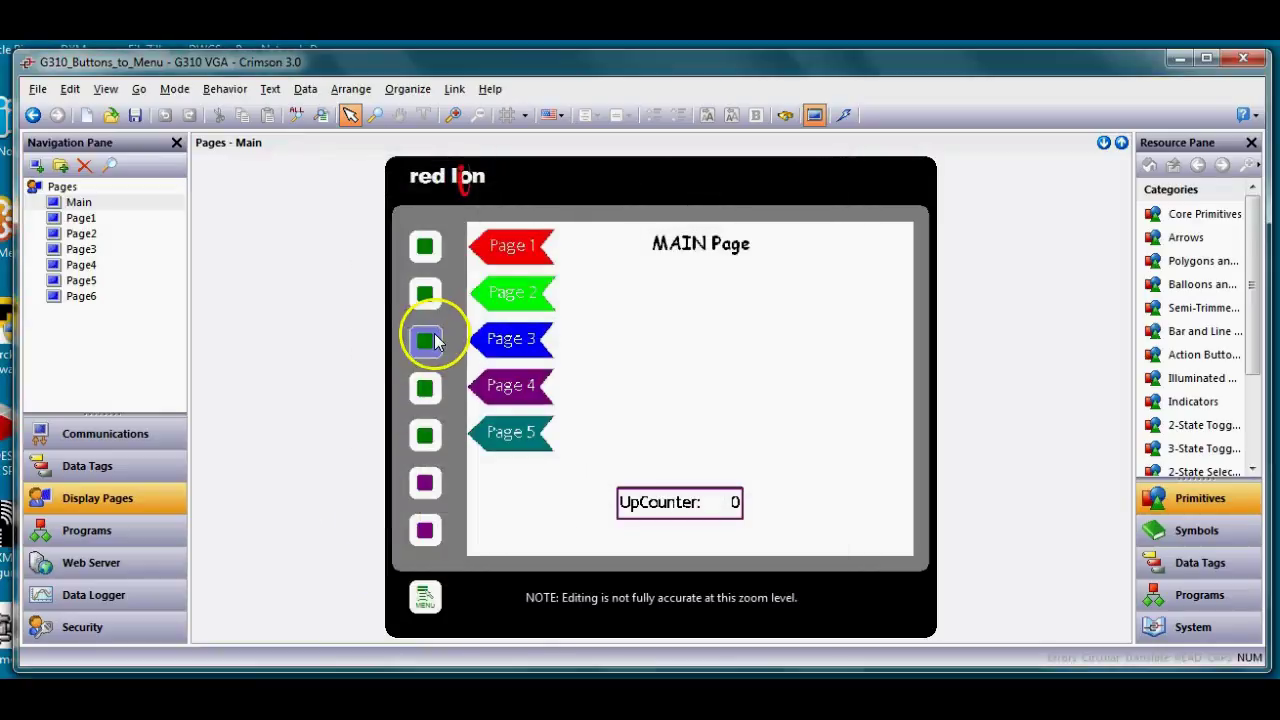
left_click(425, 388)
left_click(425, 435)
left_click(426, 484)
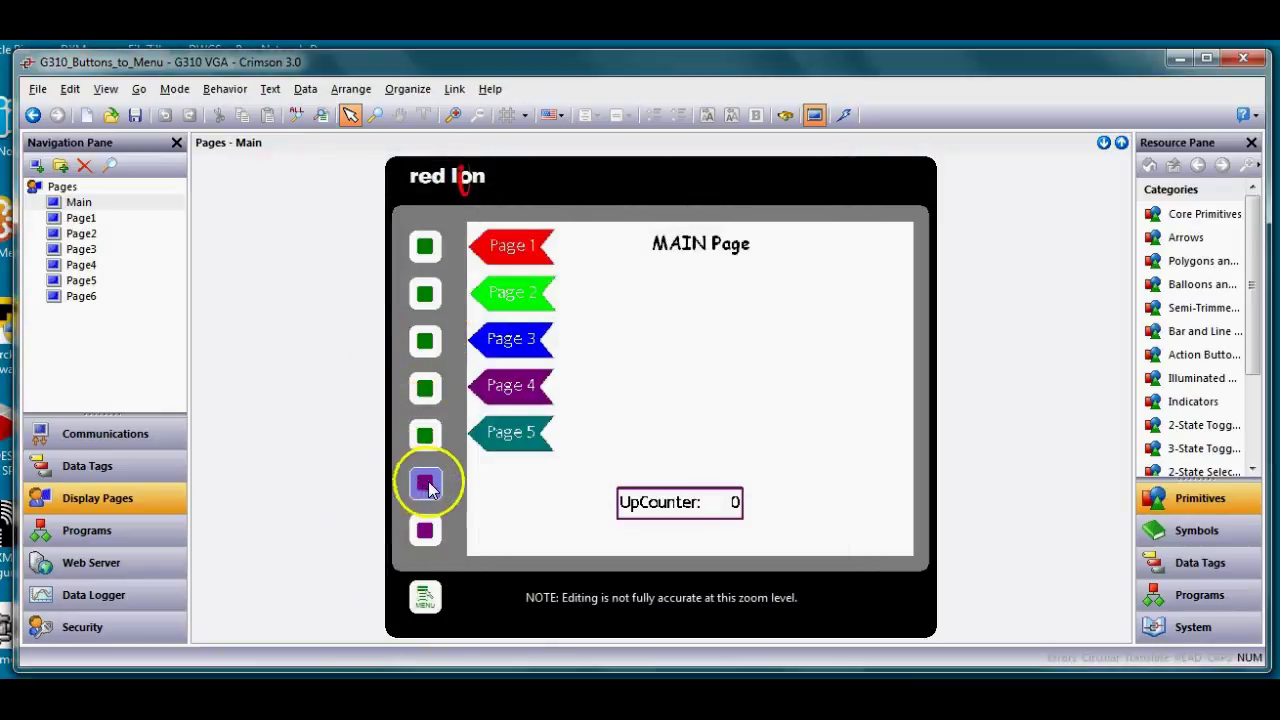
left_click(428, 530)
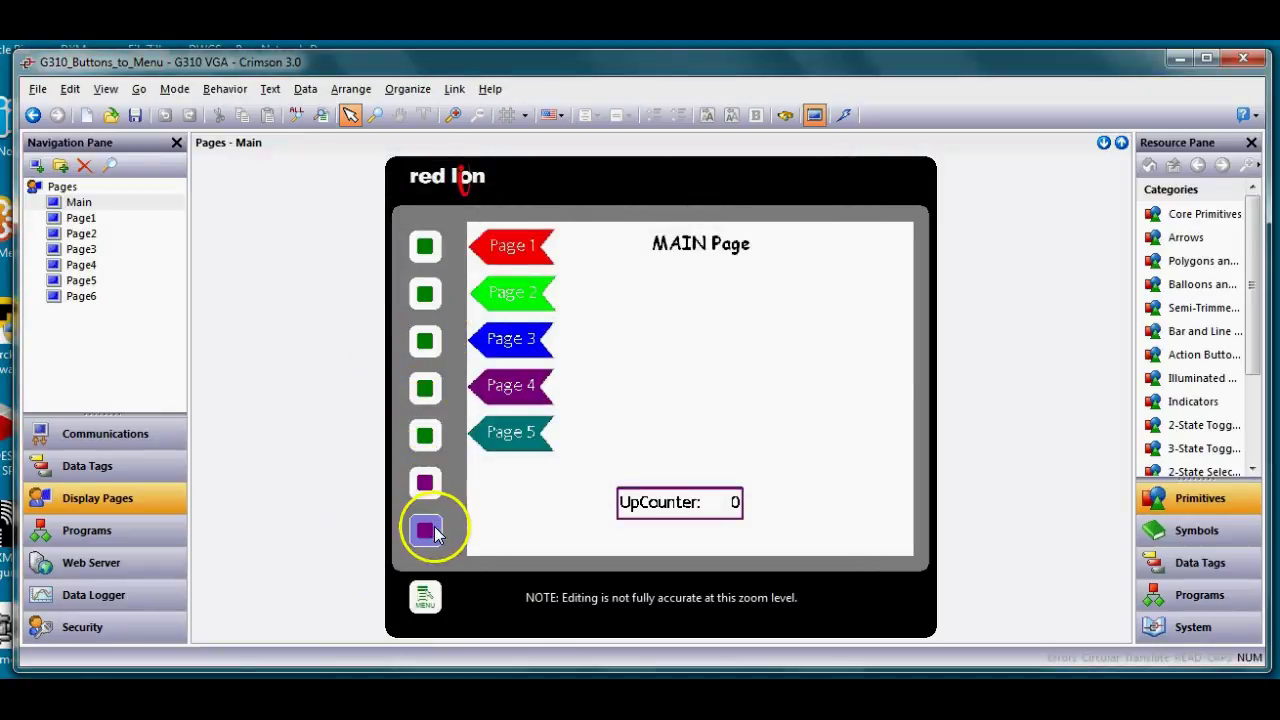
Review the local actions assigned to the two purple soft keys on the Main page.
left_click(430, 485)
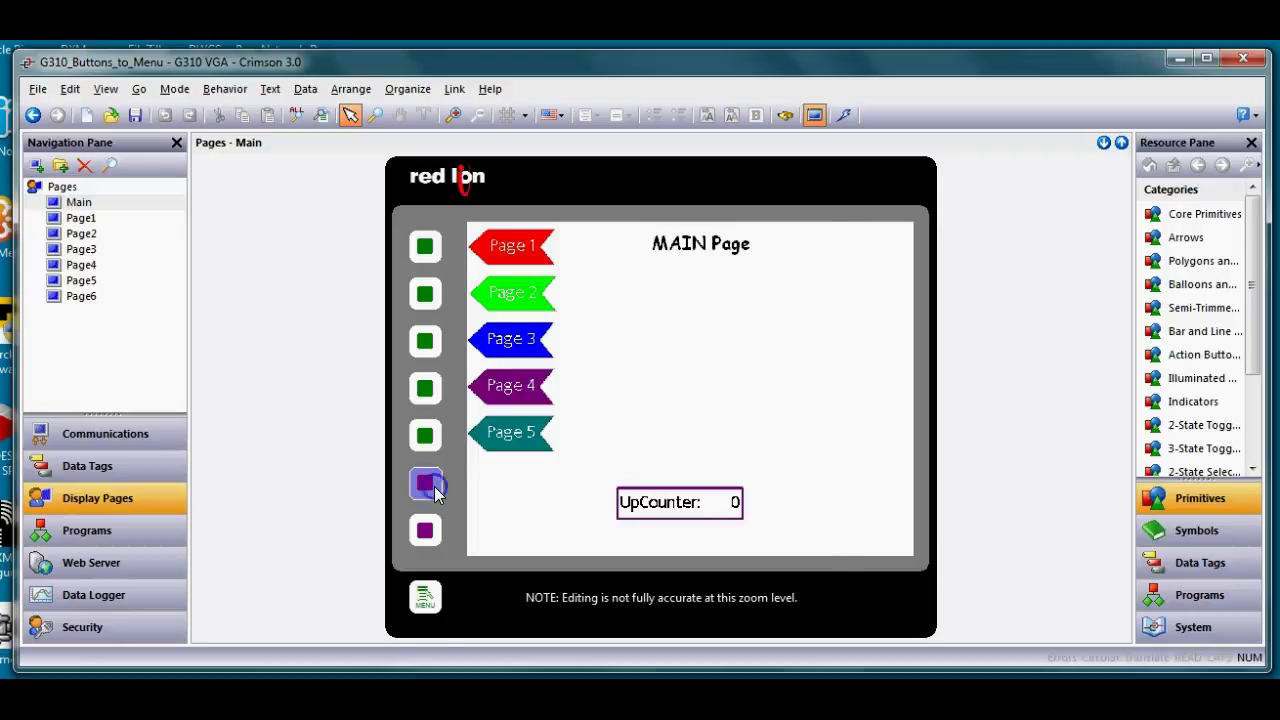
double_click(434, 486)
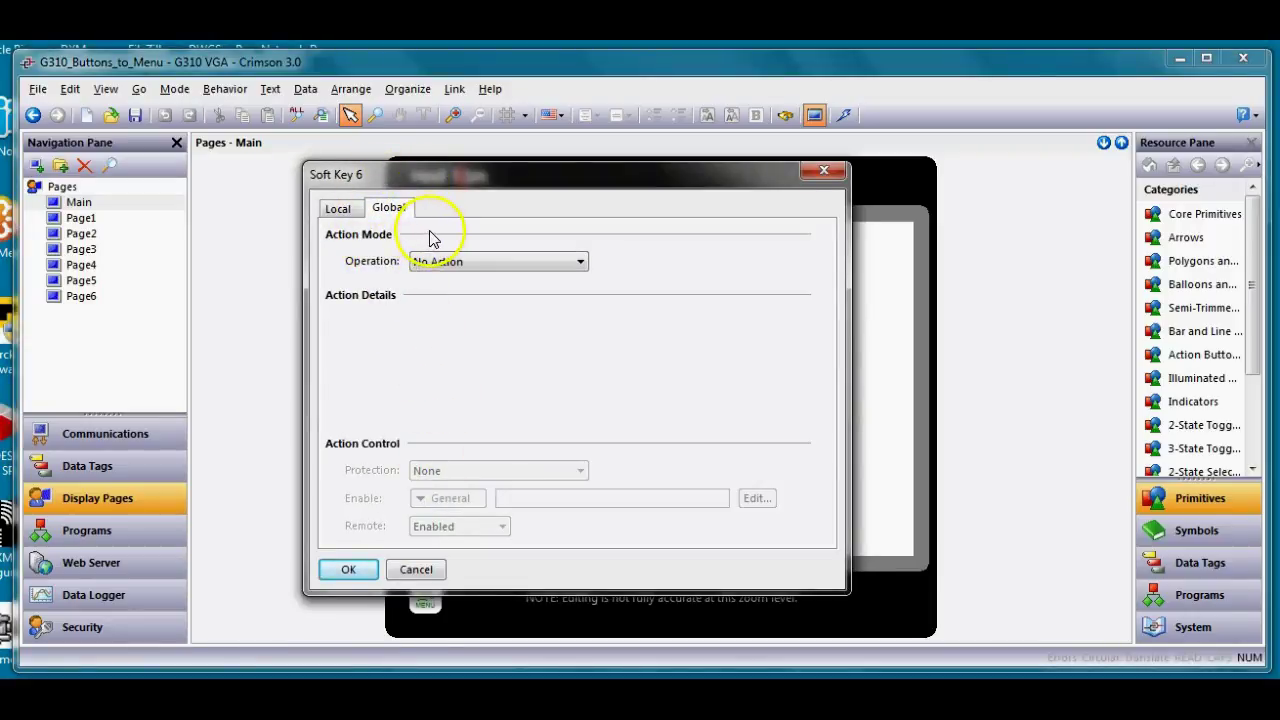
left_click(347, 215)
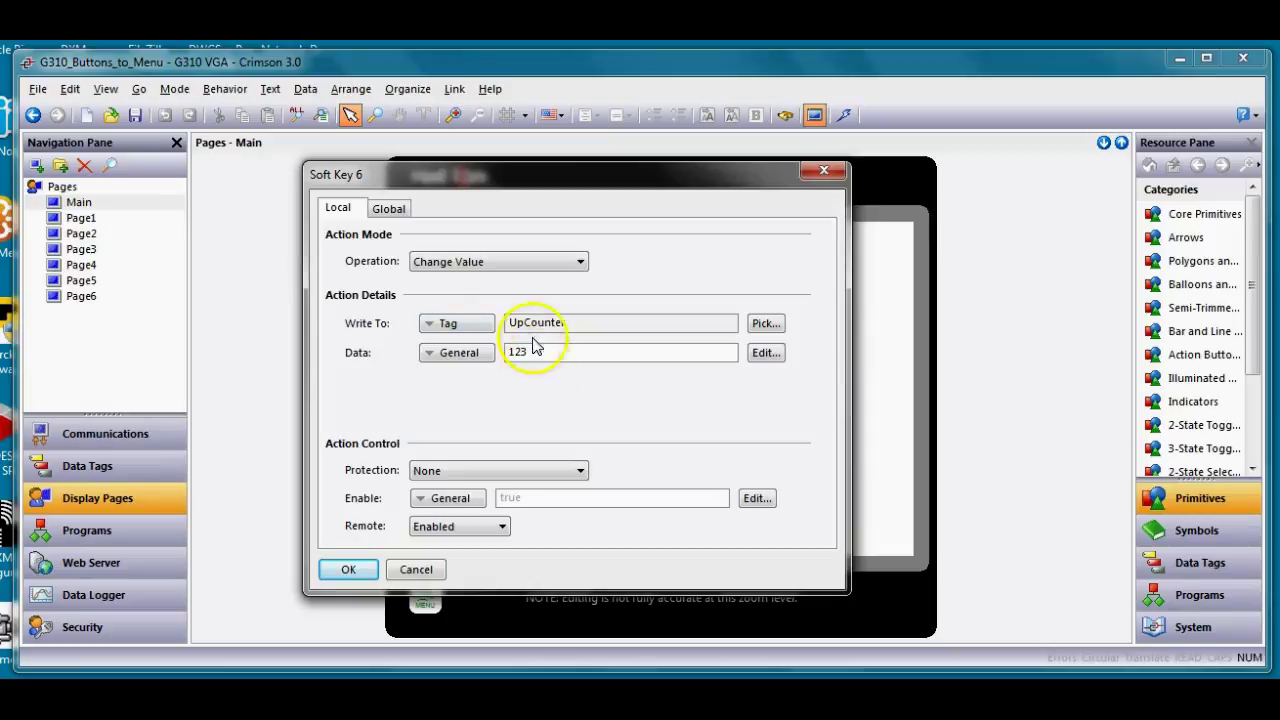
left_click(352, 570)
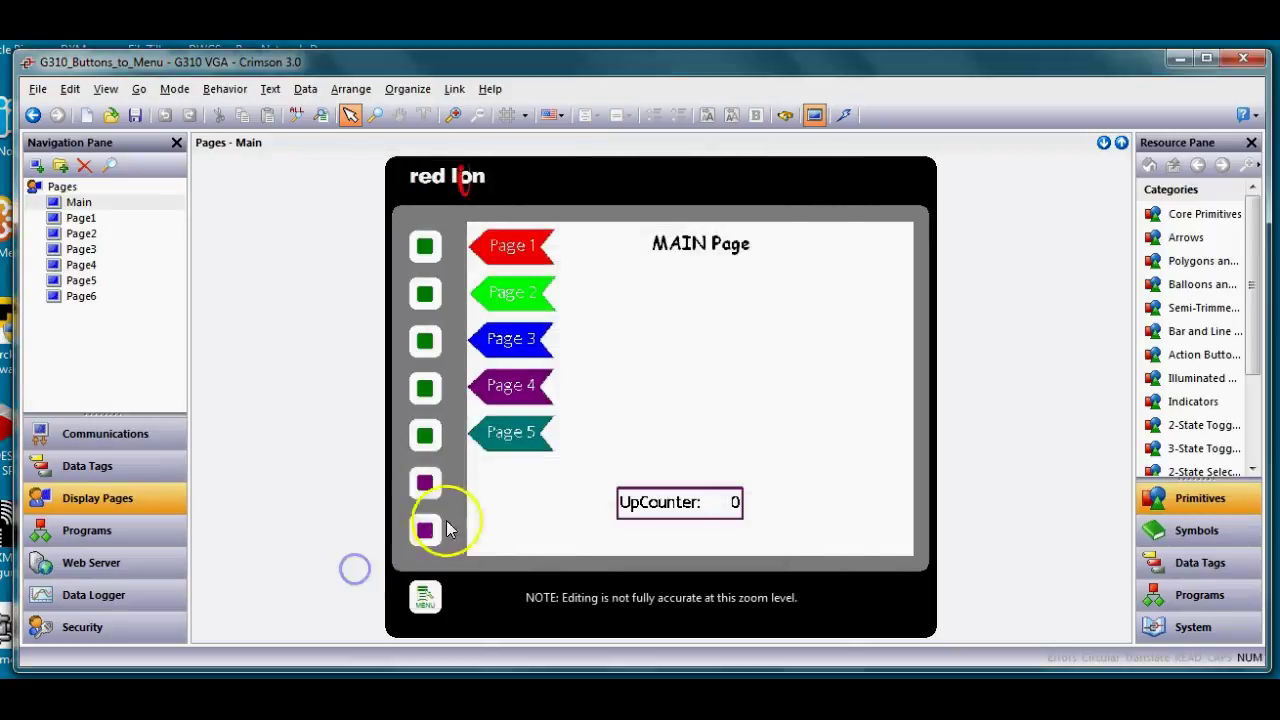
double_click(430, 530)
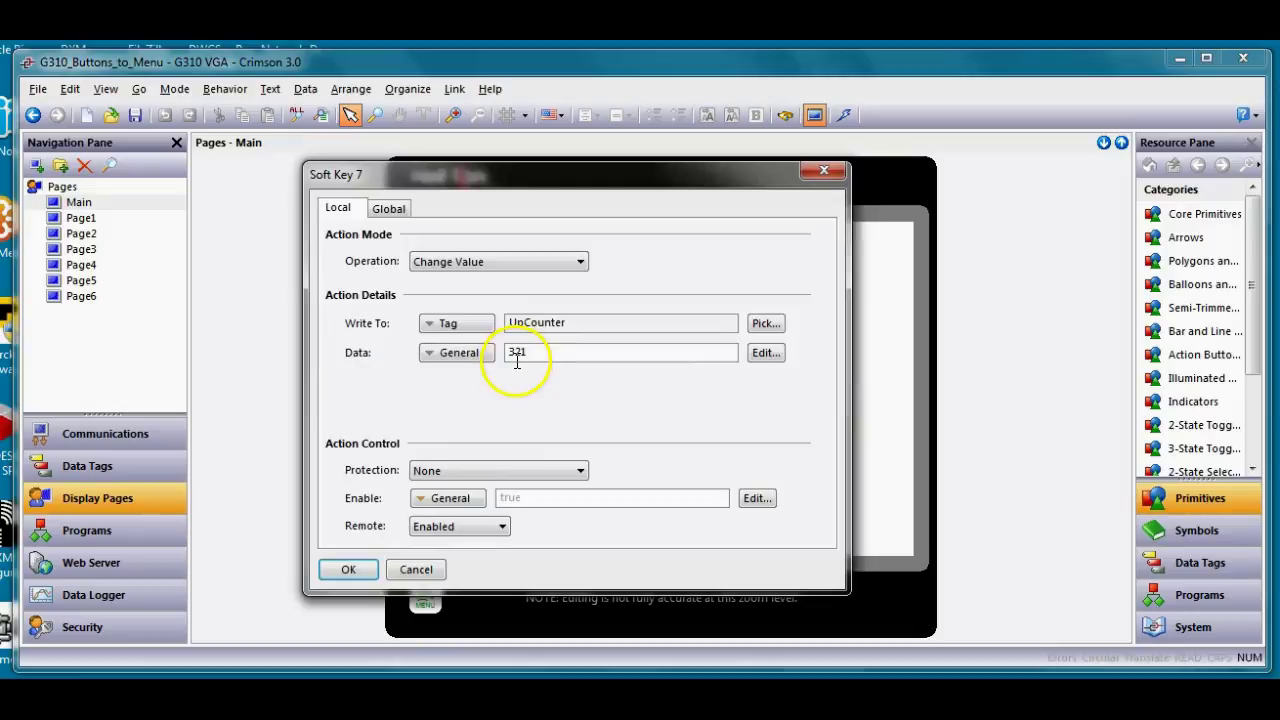
left_click(355, 570)
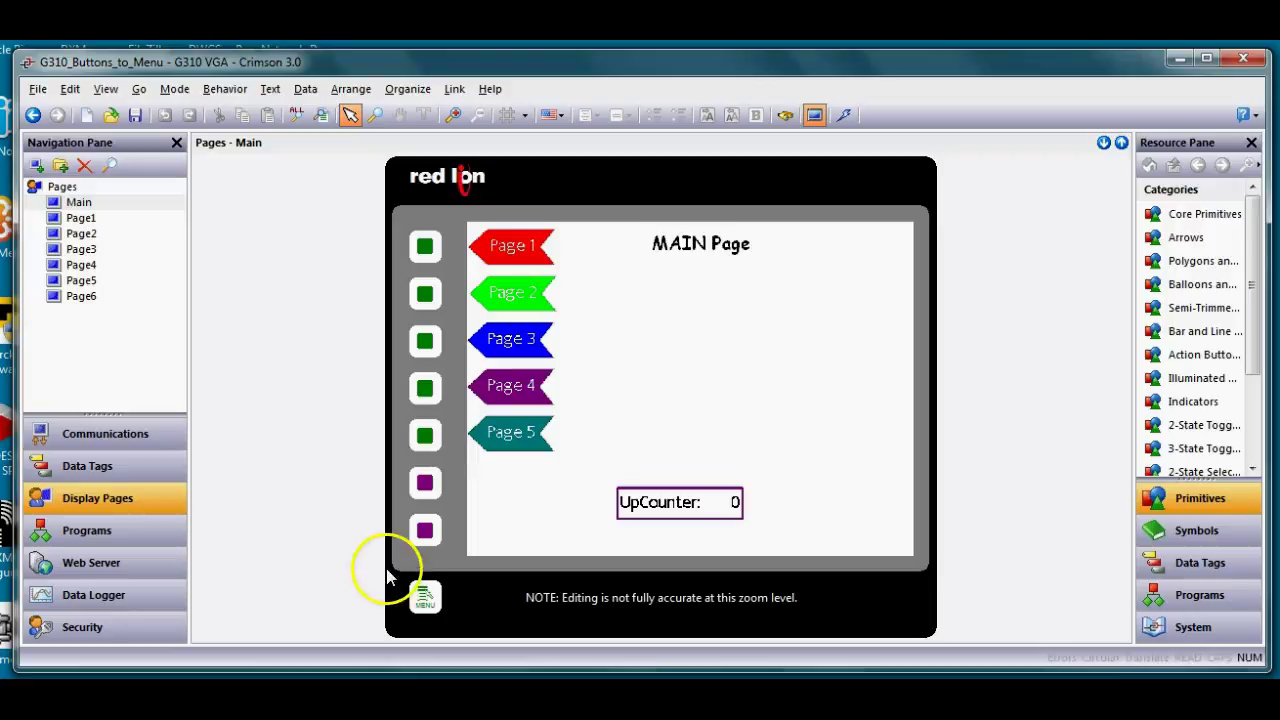
left_click(328, 494)
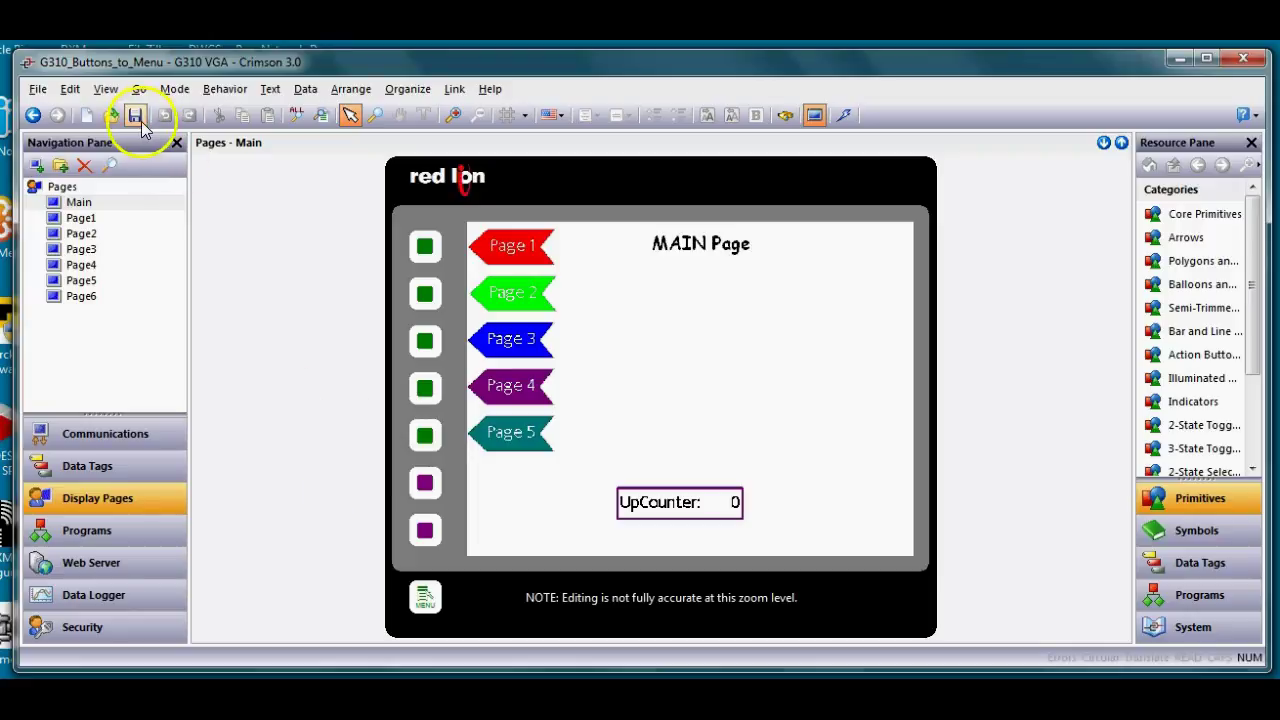
Start a save conversion of the database to the Graphite HMI family, G10 model with 640 x 480 resolution.
left_click(37, 90)
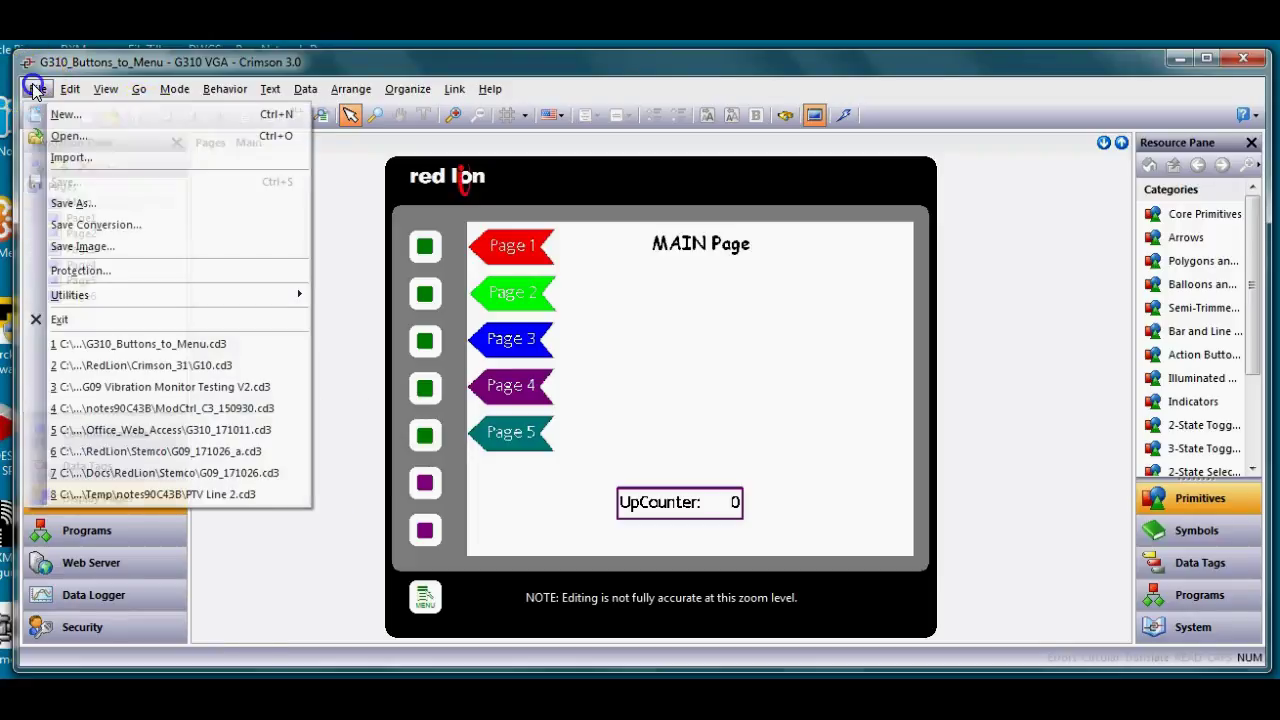
left_click(117, 225)
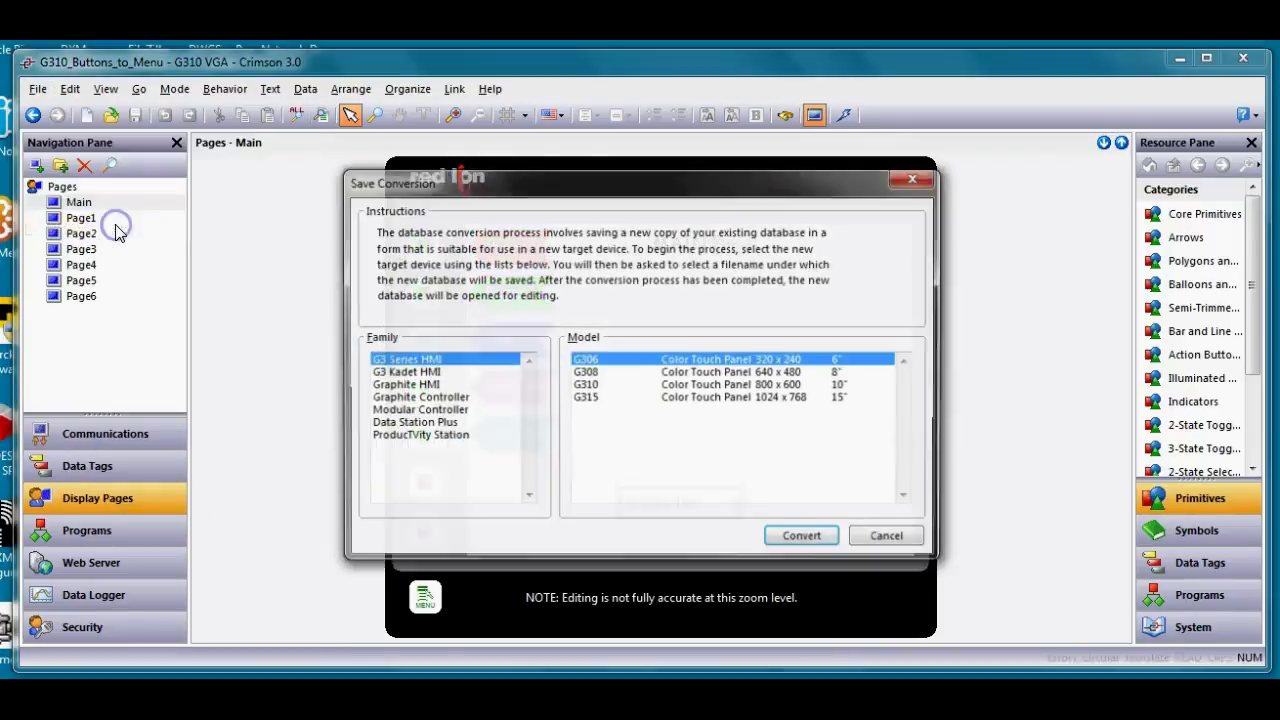
left_click(396, 386)
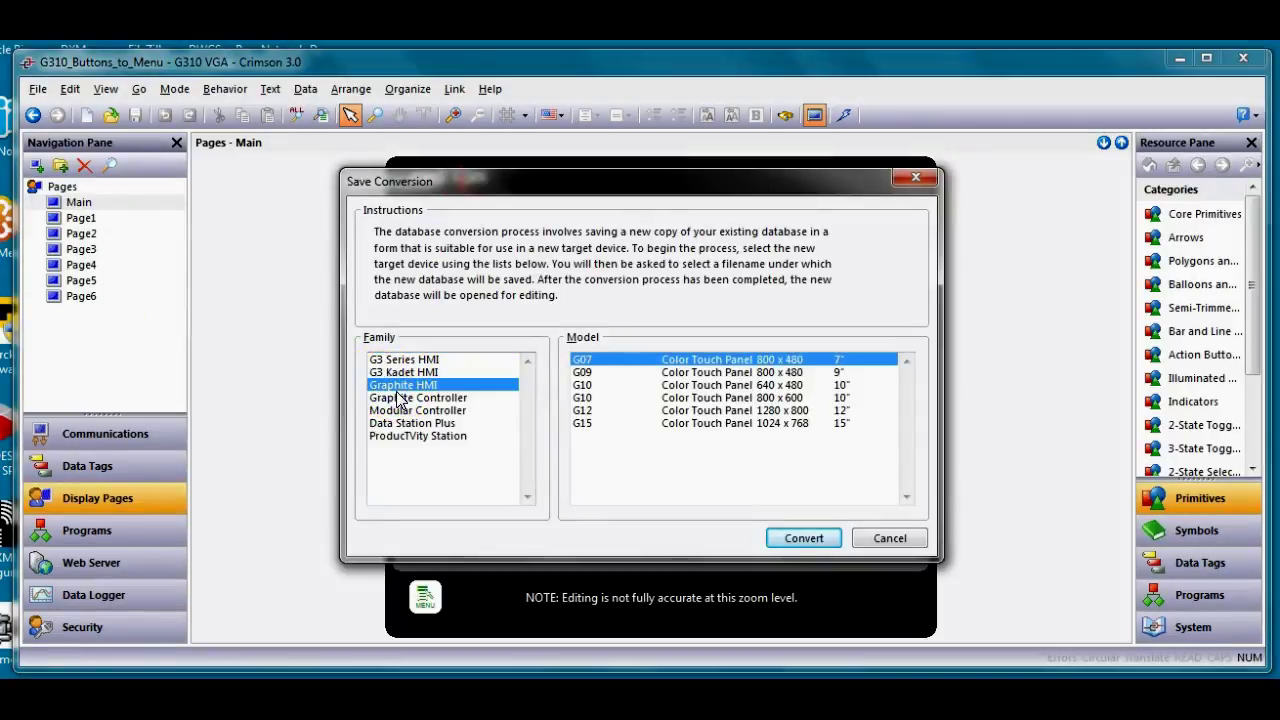
left_click(583, 385)
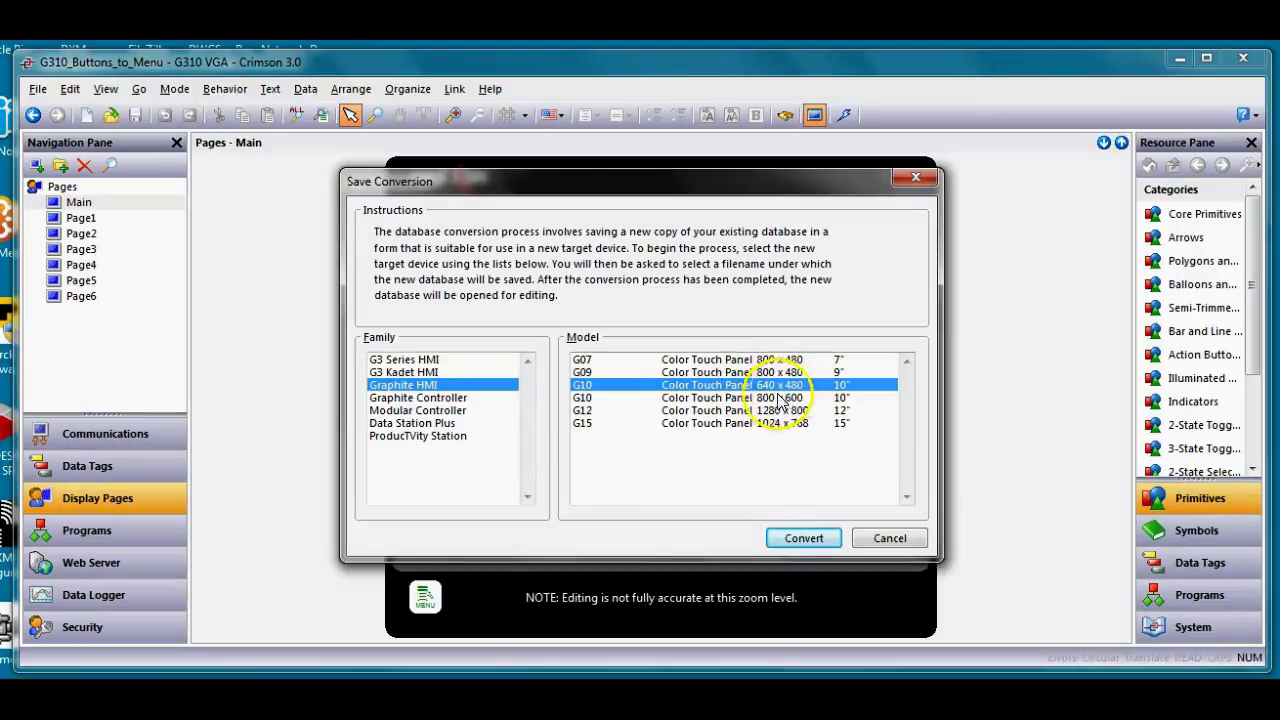
left_click(806, 540)
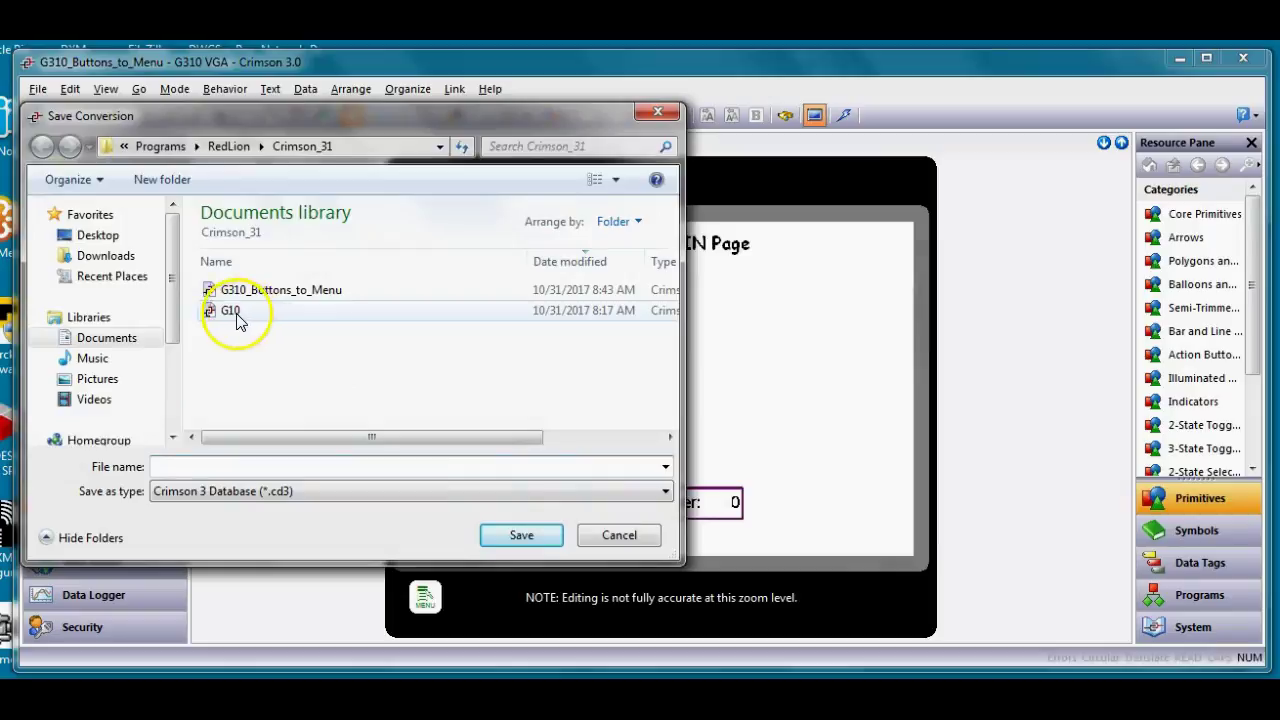
Save the converted database as G10 in the Crimson_31 folder, overwriting the existing file.
left_click(236, 314)
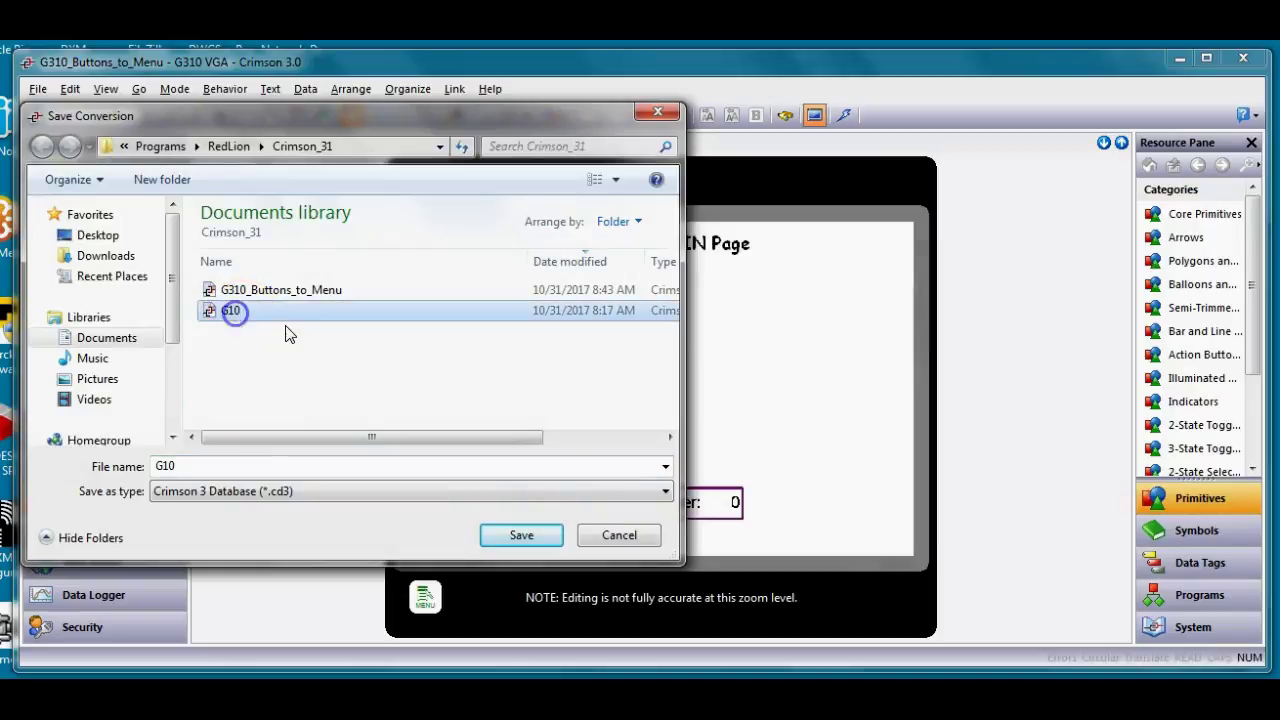
left_click(521, 537)
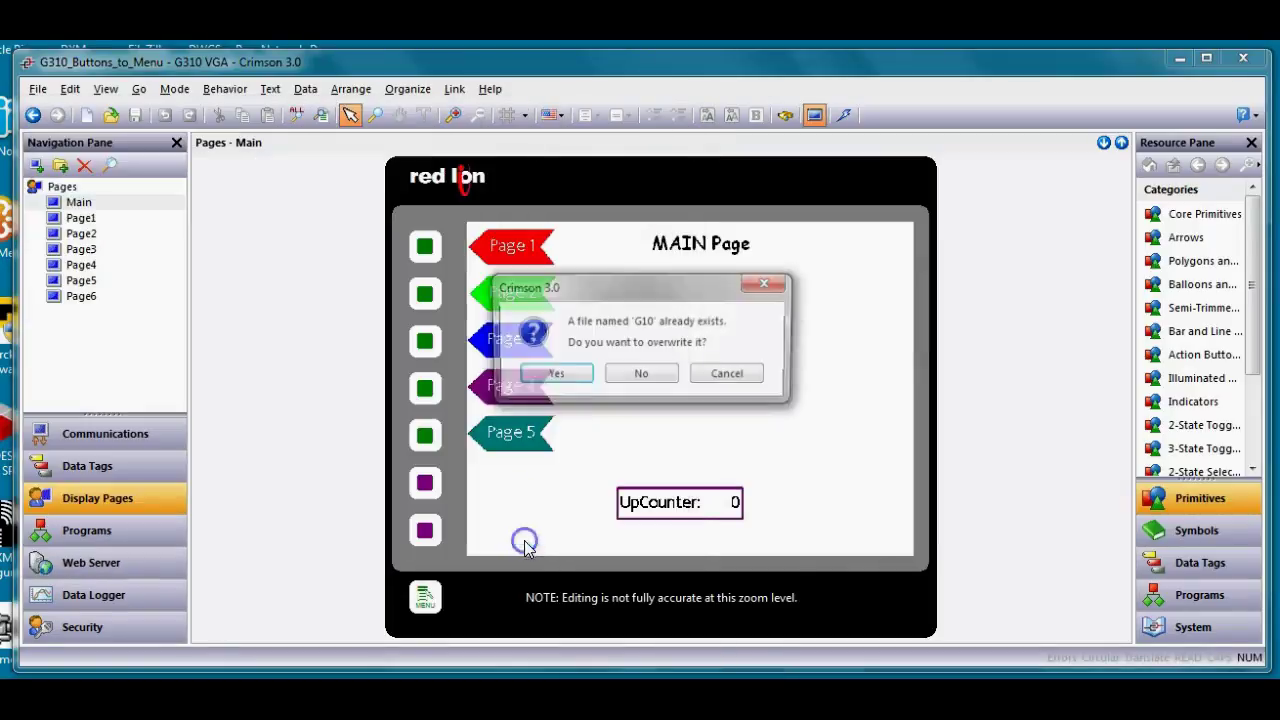
left_click(558, 380)
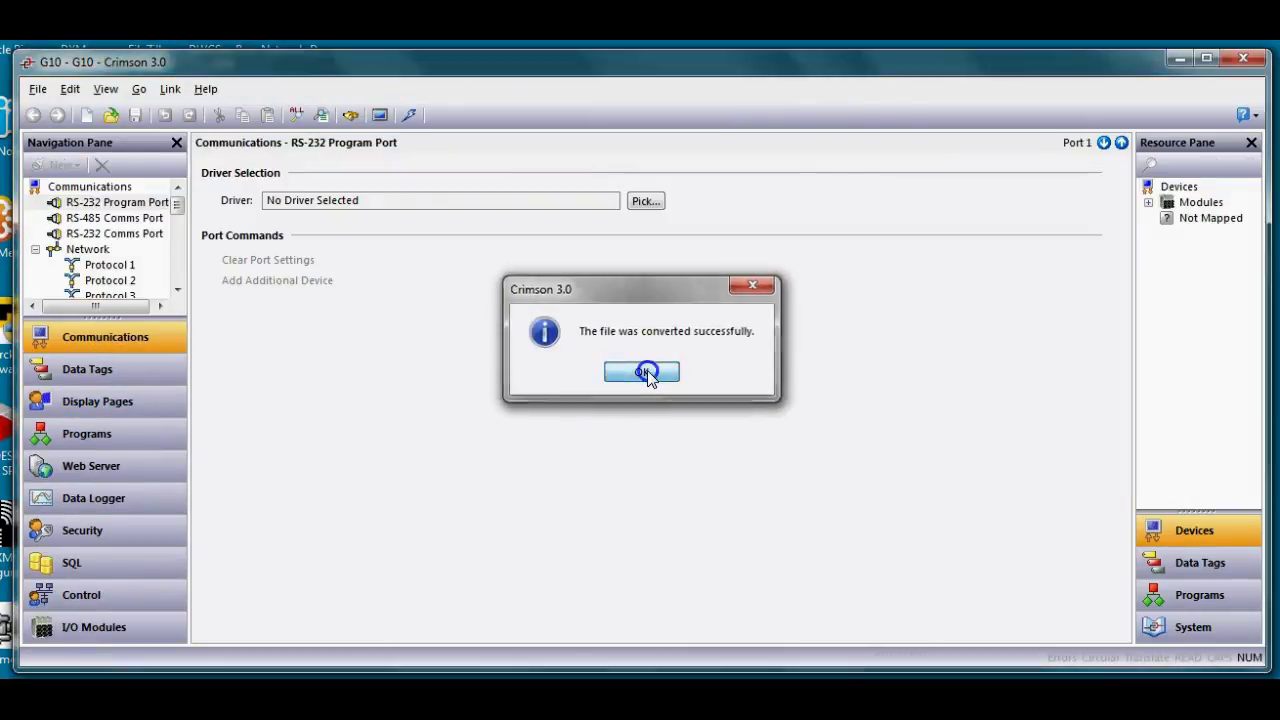
left_click(645, 373)
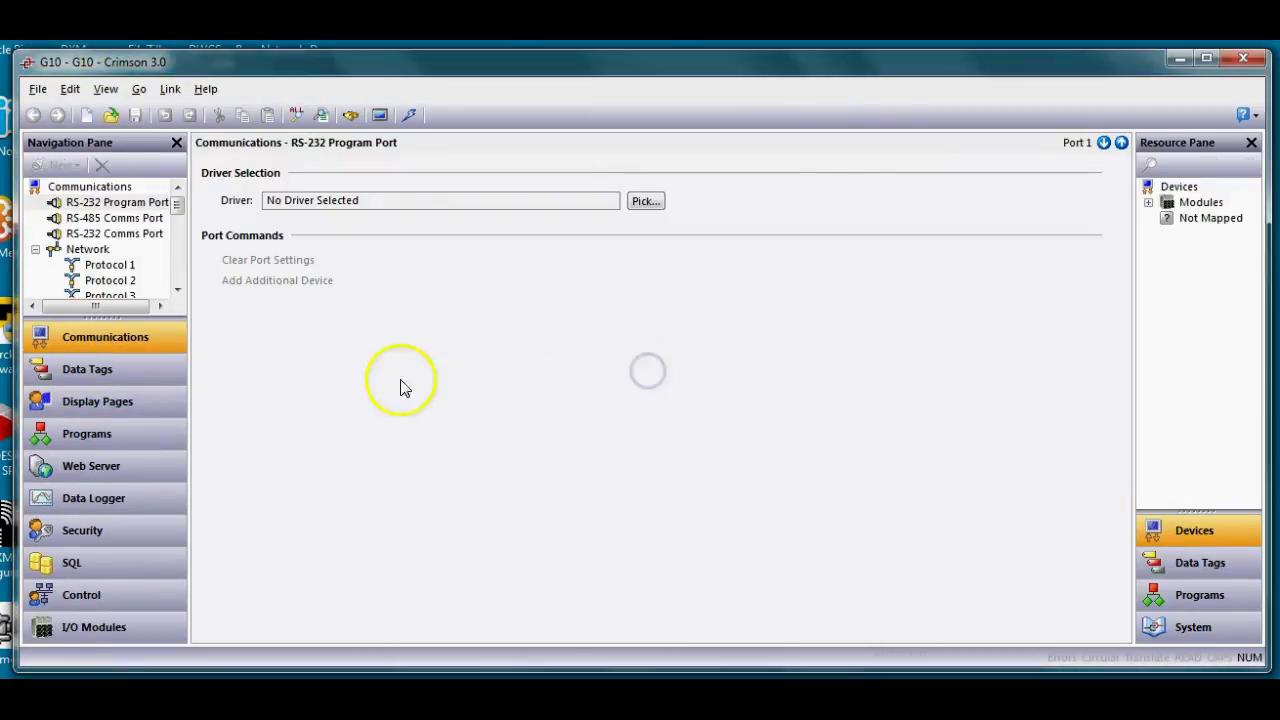
Show the display pages of the converted G10 database to inspect its Main page.
left_click(133, 408)
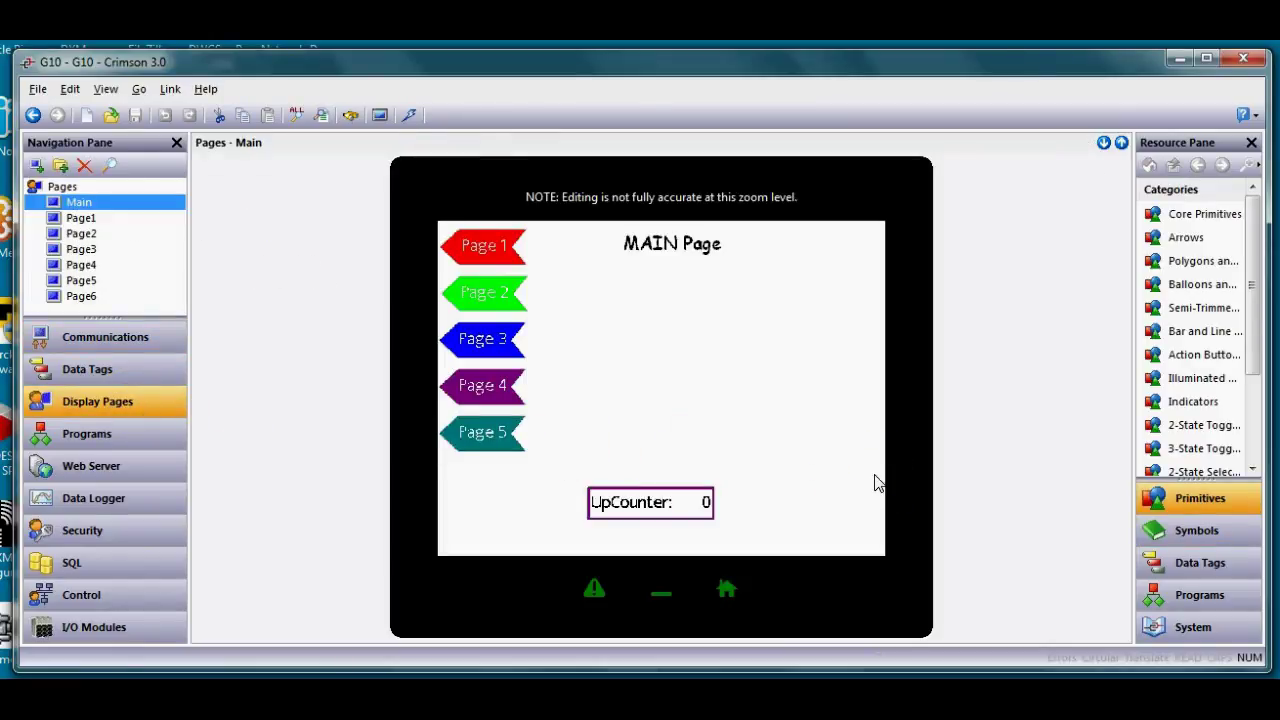
left_click(650, 440)
left_click(543, 492)
Set the global operation of the alarm-triangle icon key to No Action and check its local action.
double_click(595, 590)
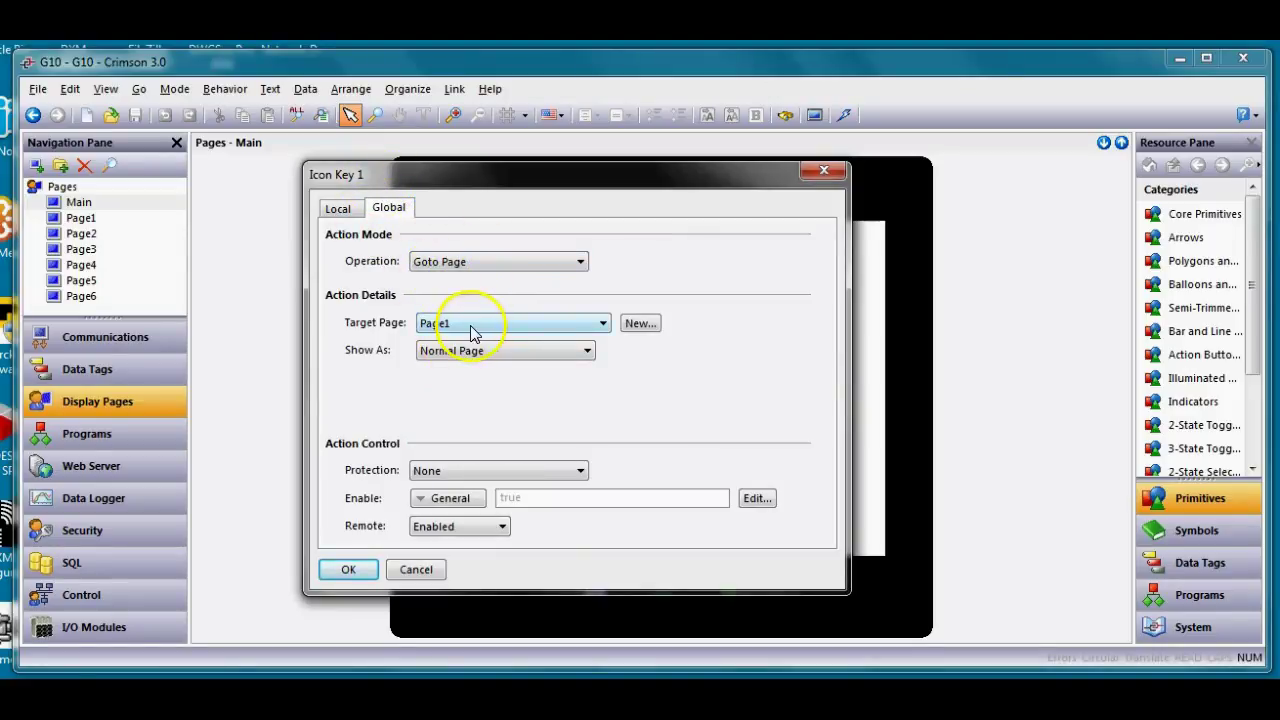
left_click(486, 261)
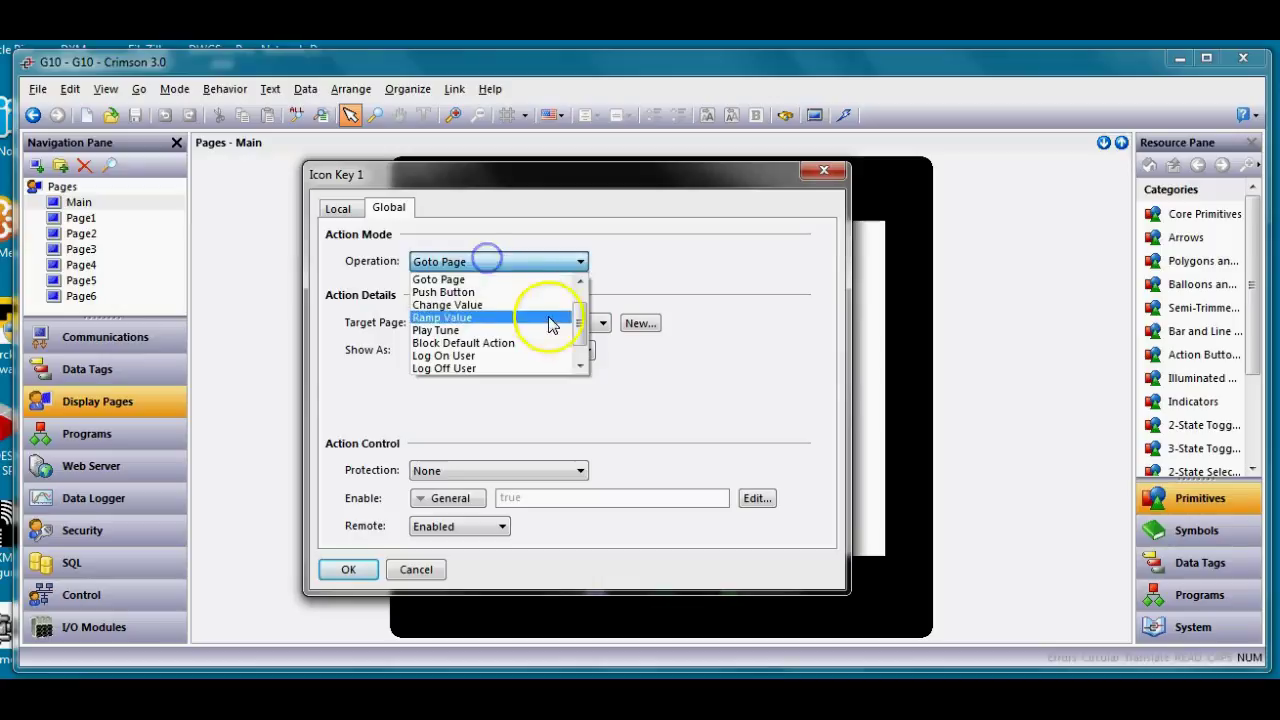
left_click_drag(580, 333, 580, 290)
left_click(488, 279)
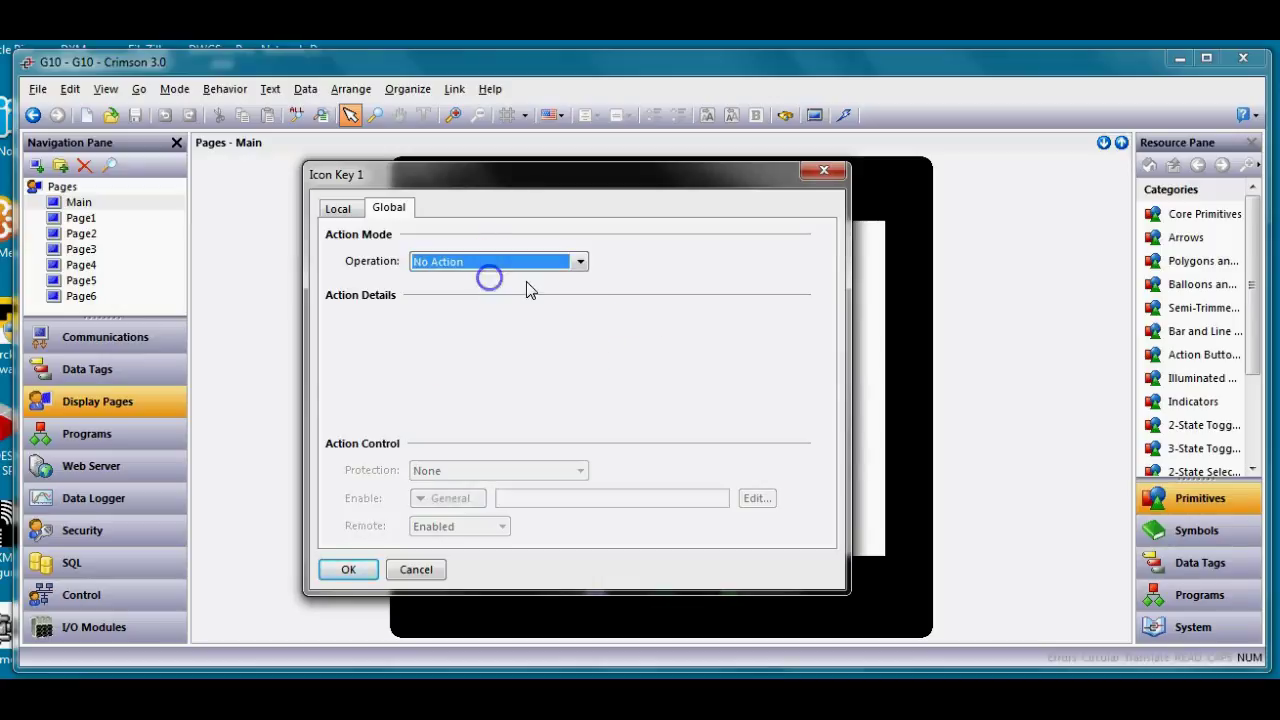
left_click(340, 210)
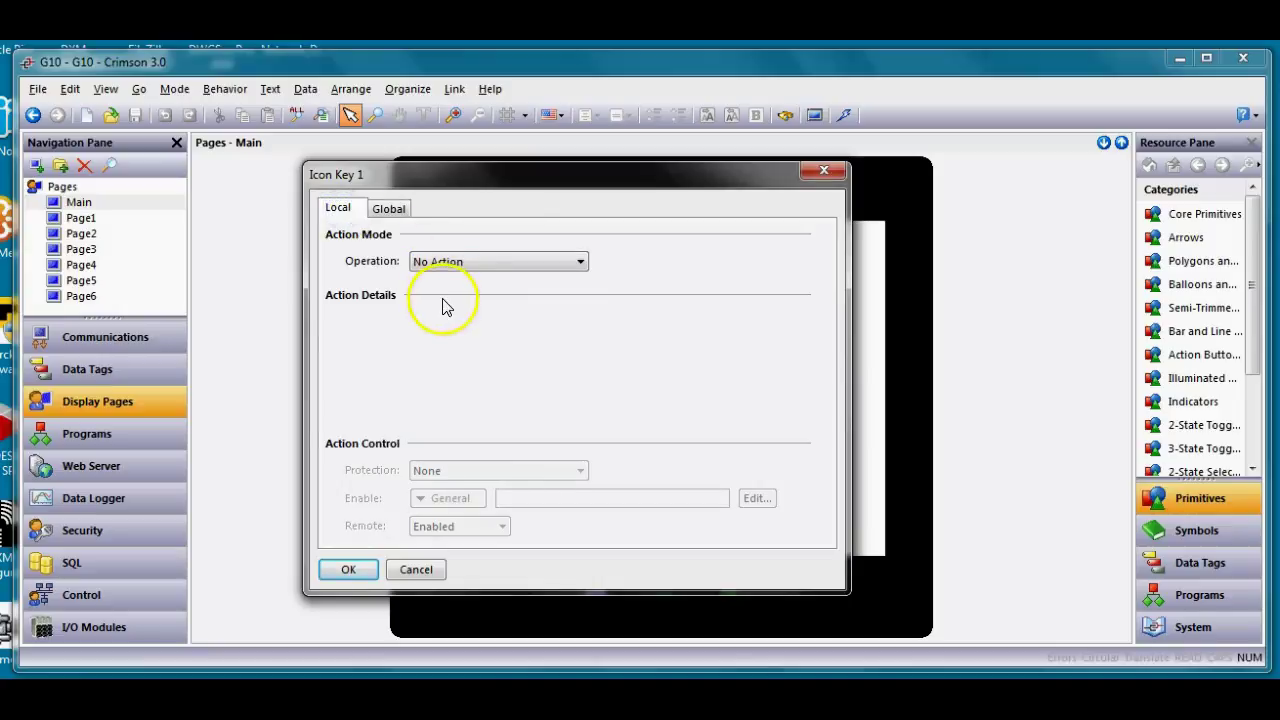
left_click_drag(550, 165, 517, 100)
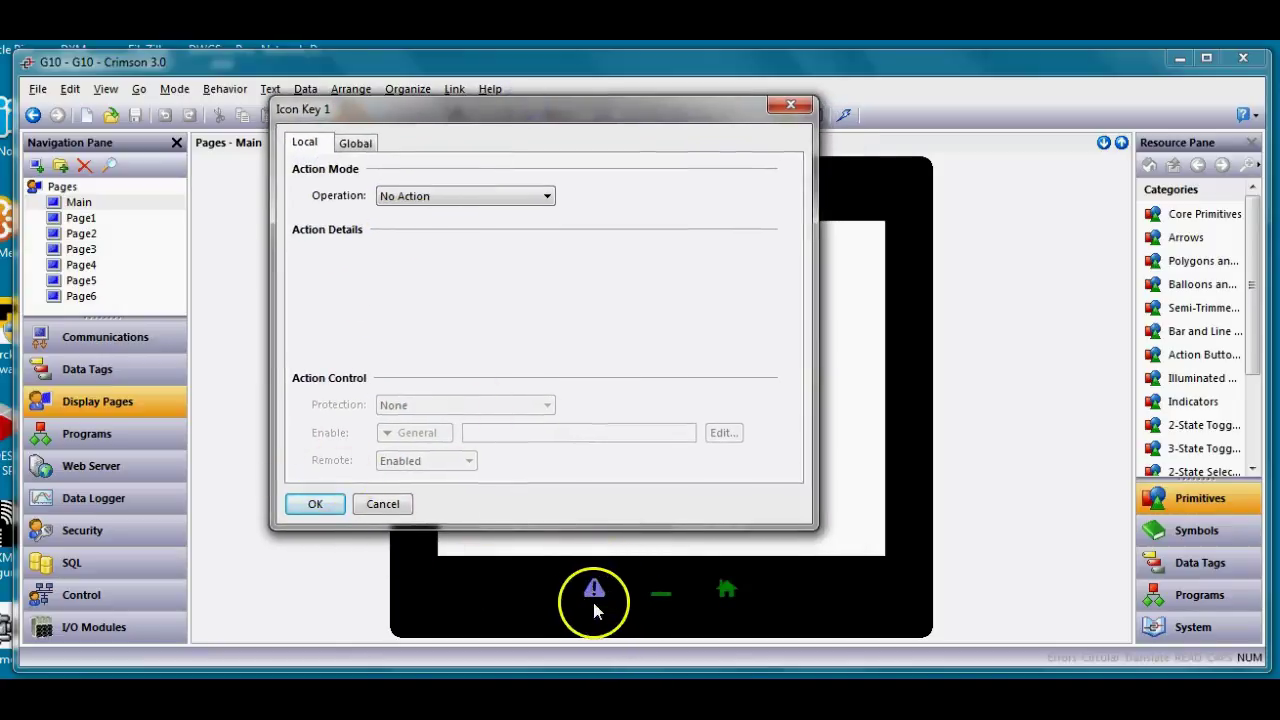
left_click(316, 504)
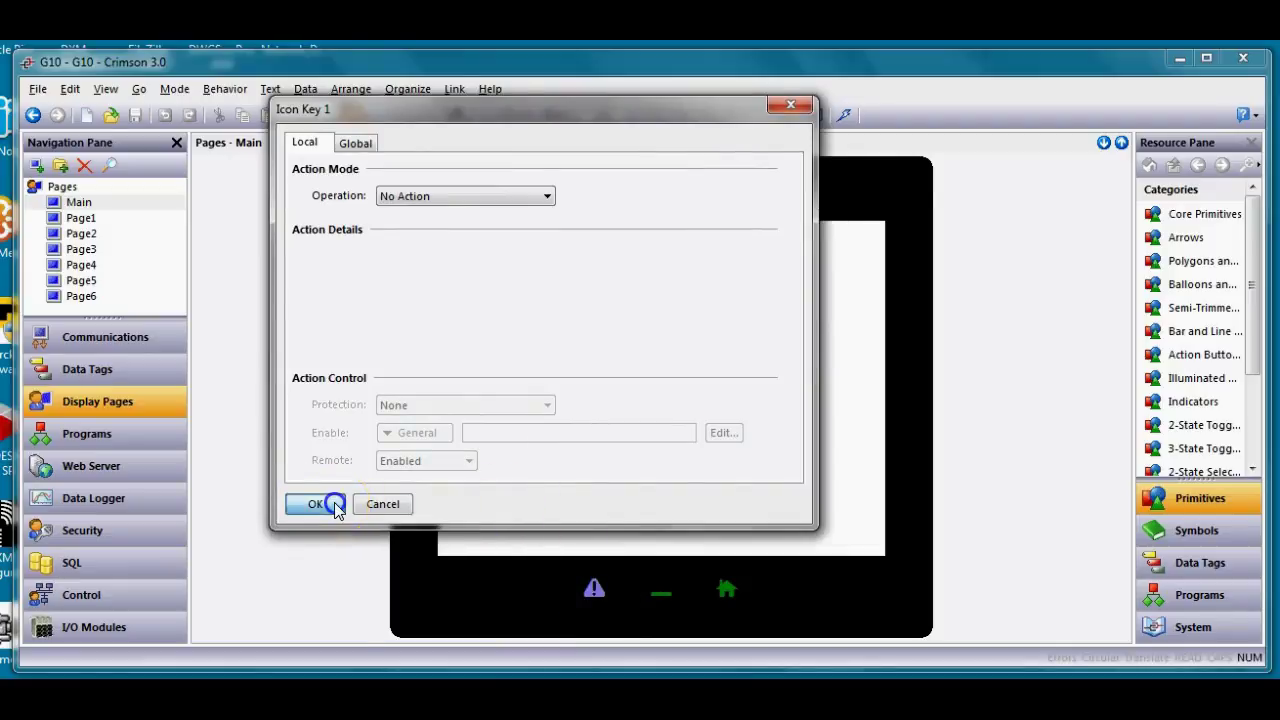
Set the global operation of the middle dash icon key to No Action and check its local action.
double_click(662, 595)
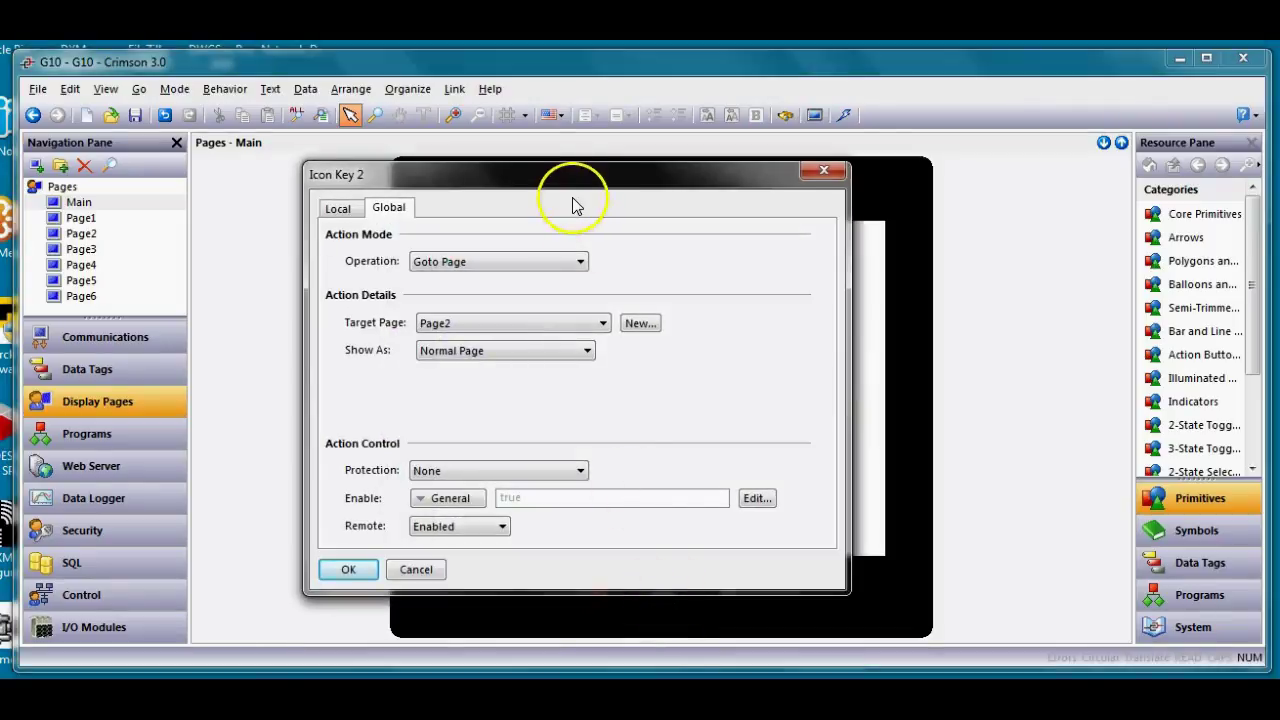
left_click_drag(562, 178, 546, 121)
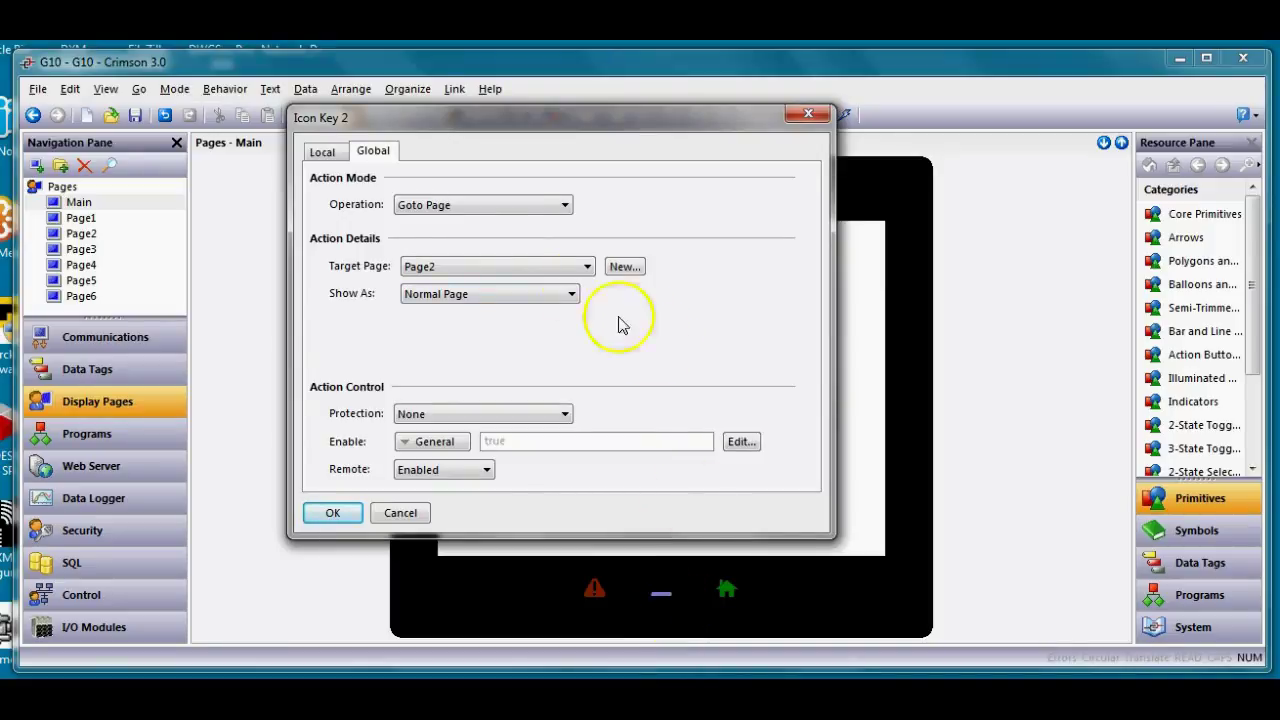
left_click(551, 217)
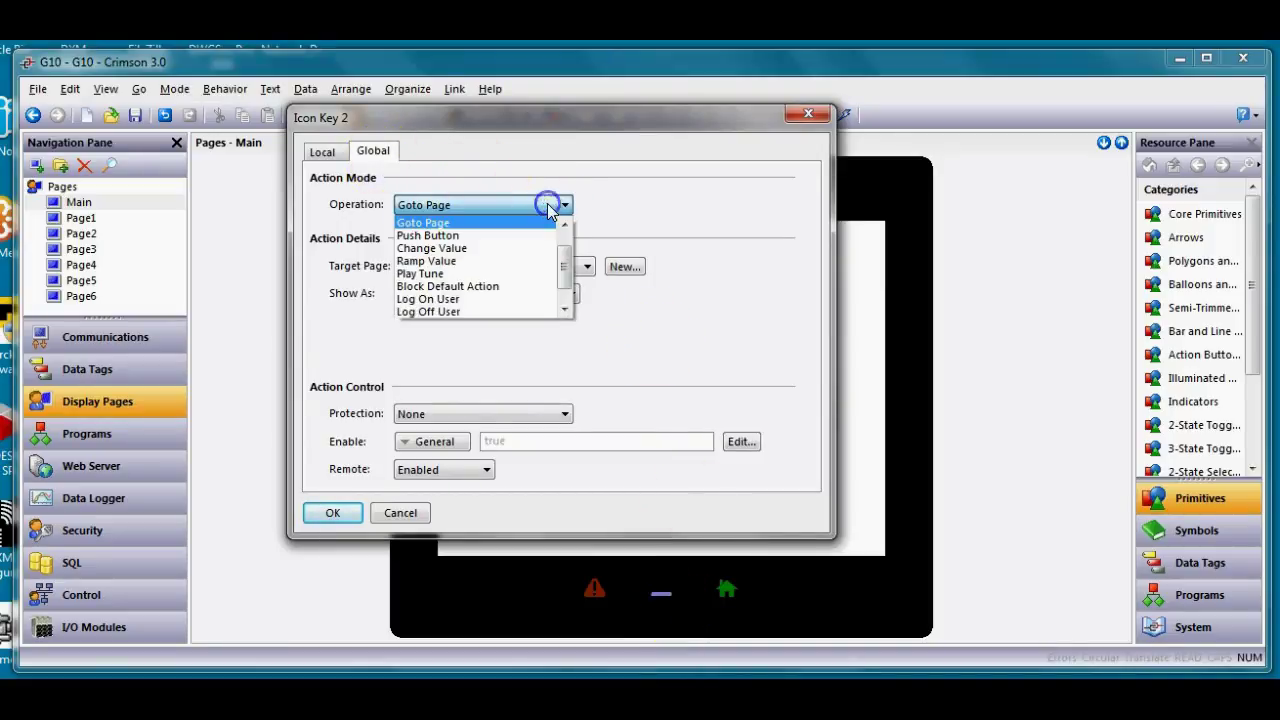
left_click(565, 229)
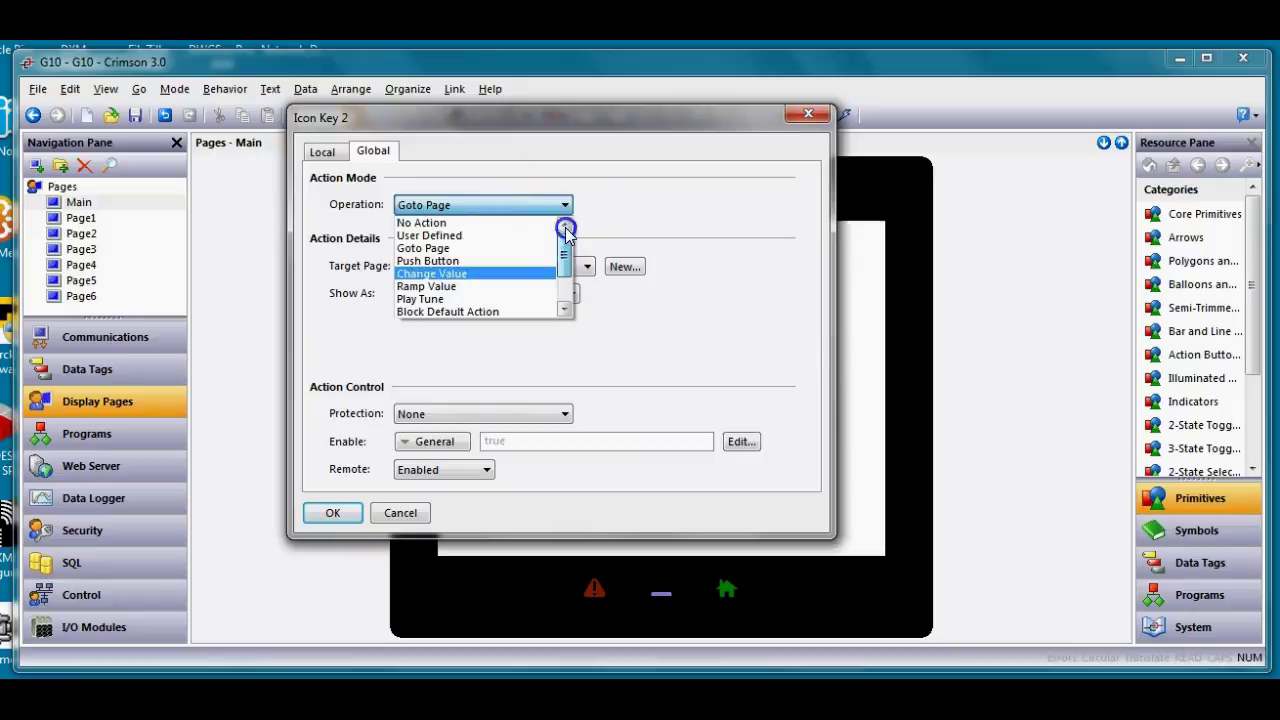
left_click(503, 222)
left_click(326, 153)
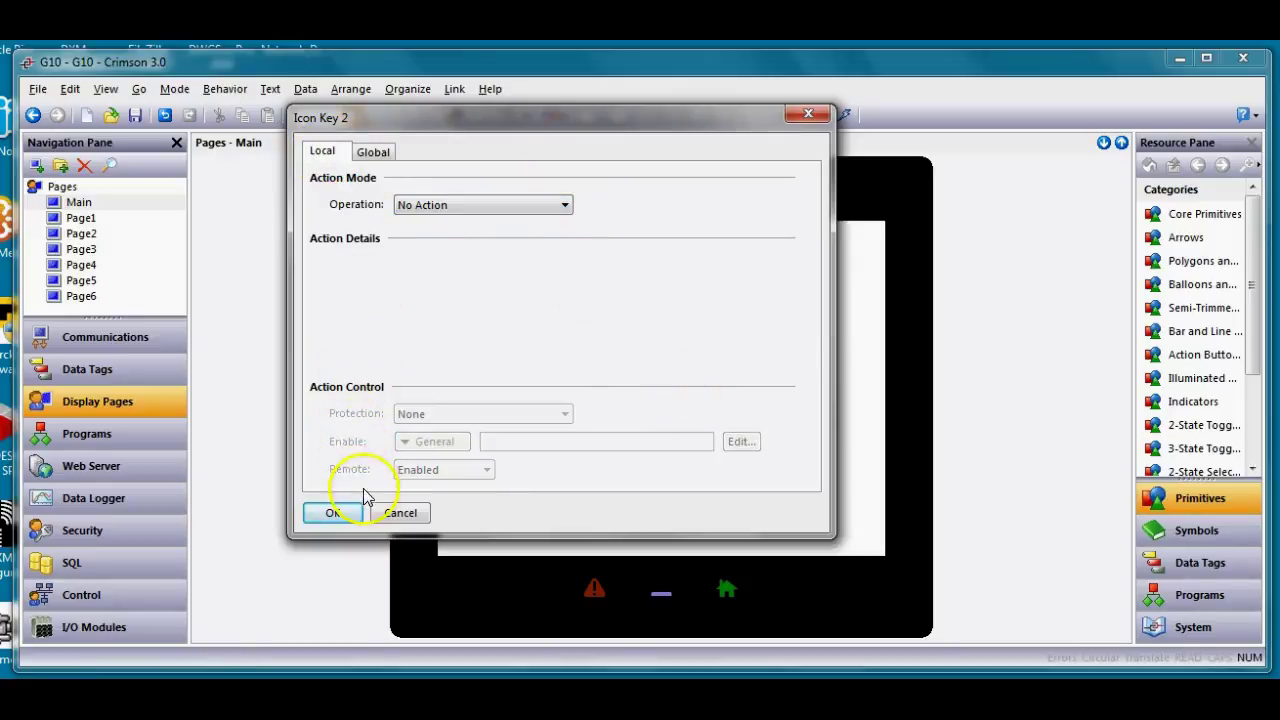
left_click(345, 514)
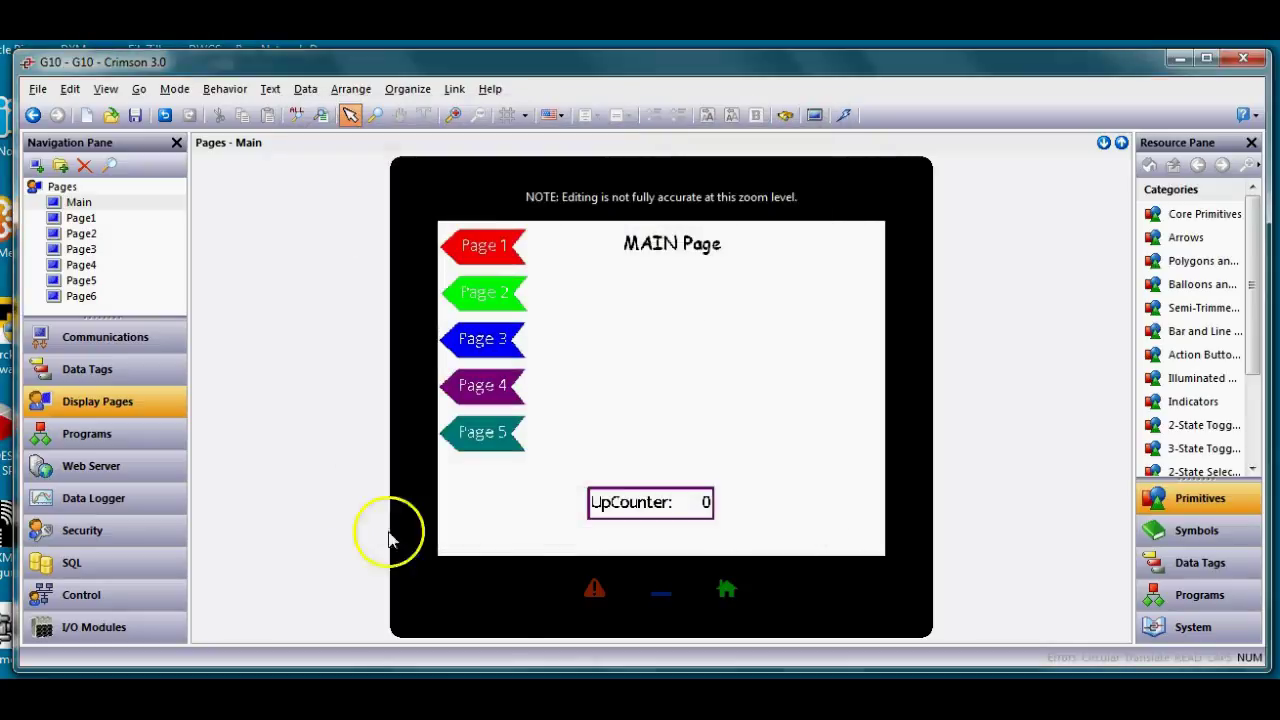
Check the global action settings of the Home icon key, including its target page and display mode.
double_click(727, 592)
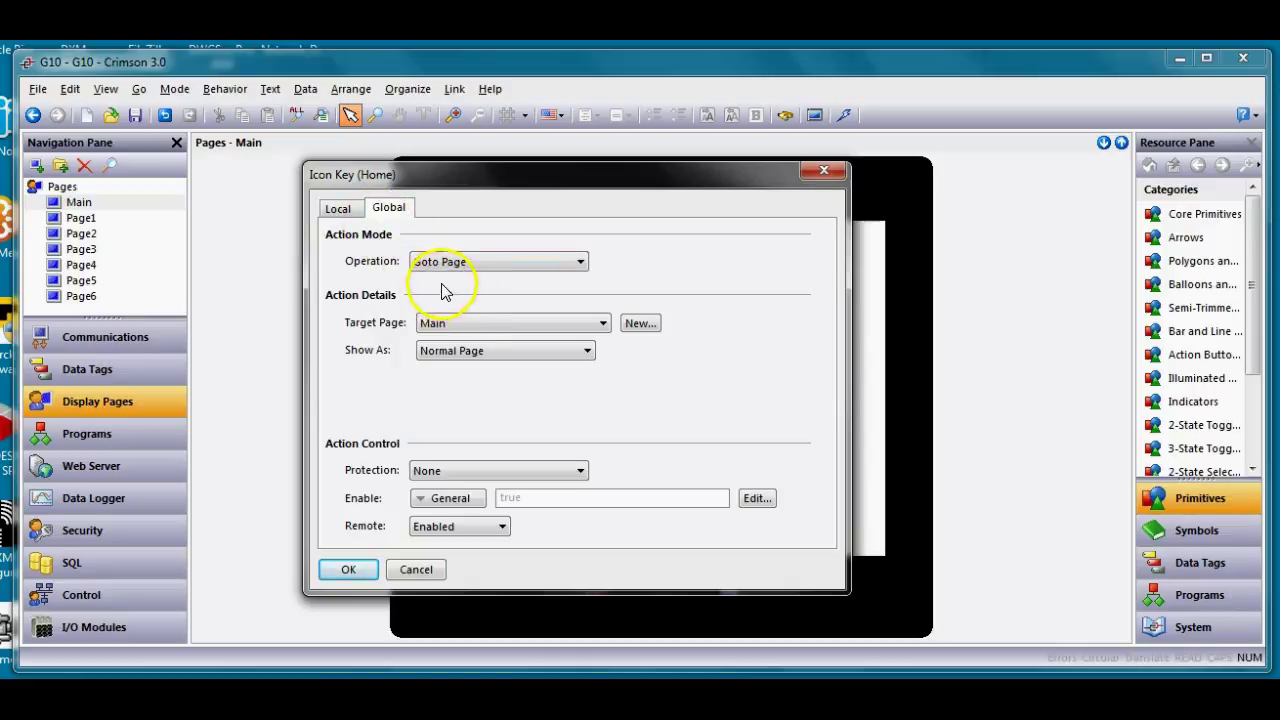
left_click(438, 346)
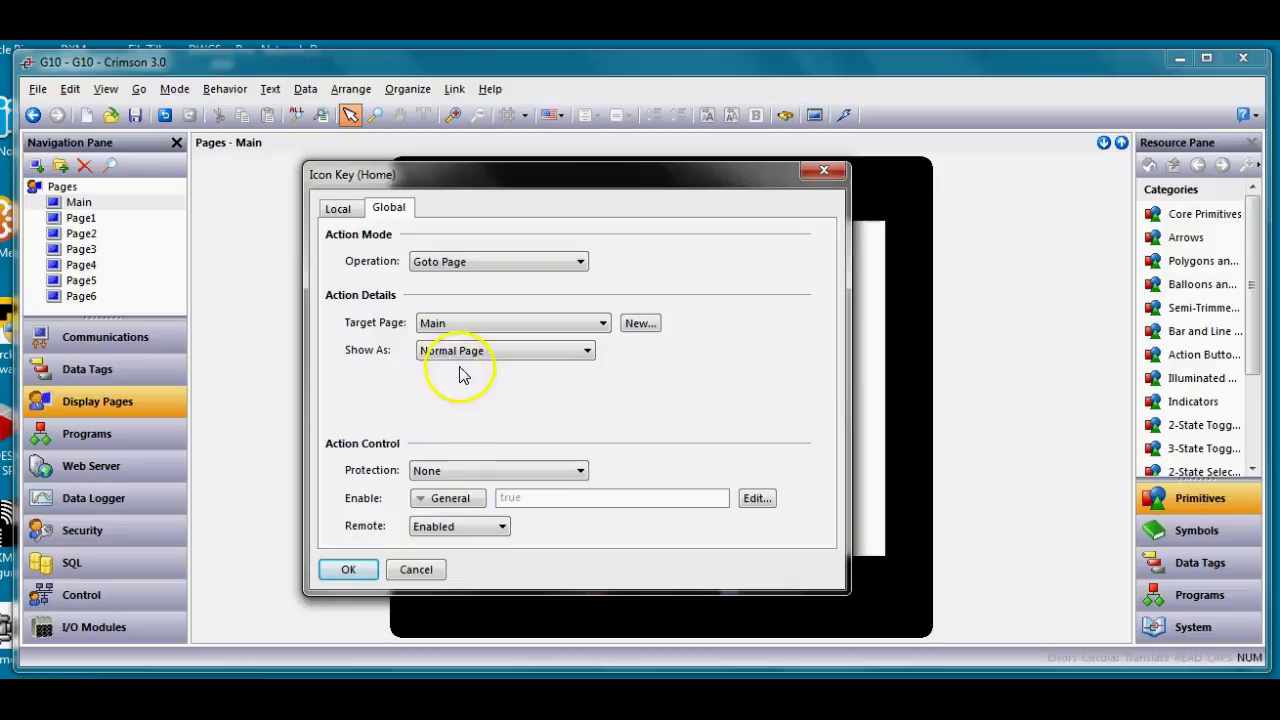
left_click(494, 357)
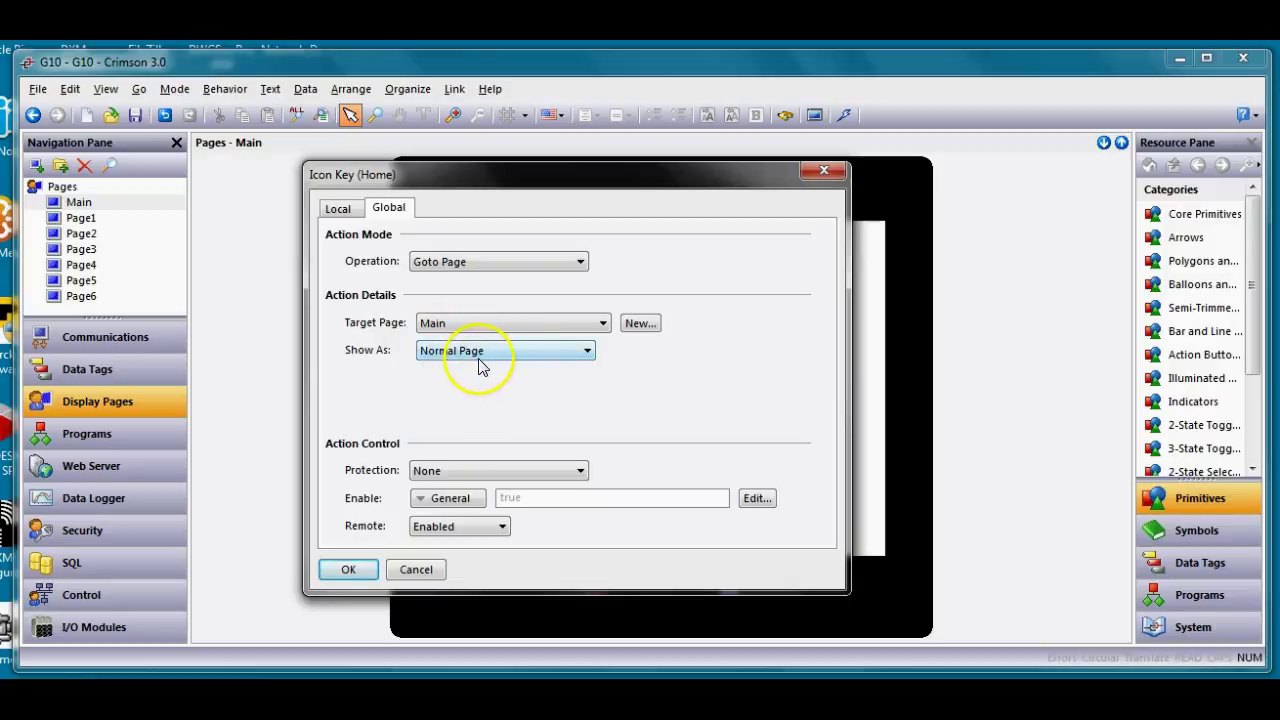
left_click(350, 569)
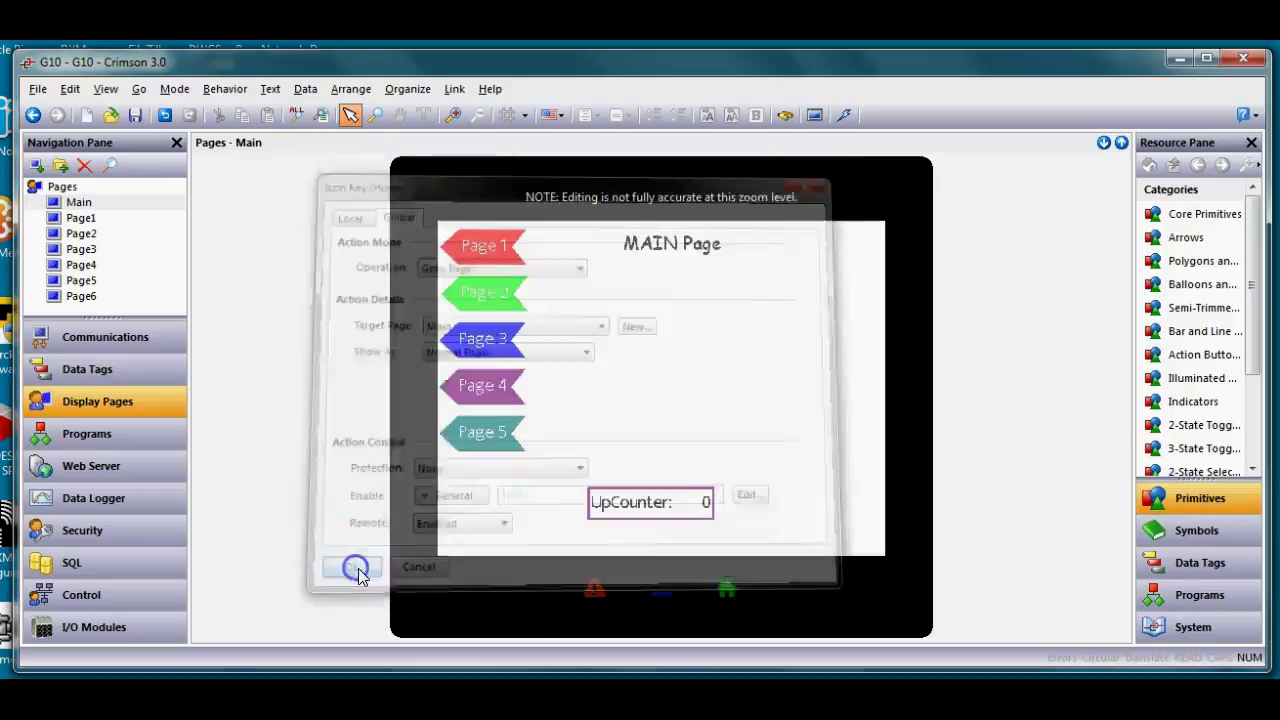
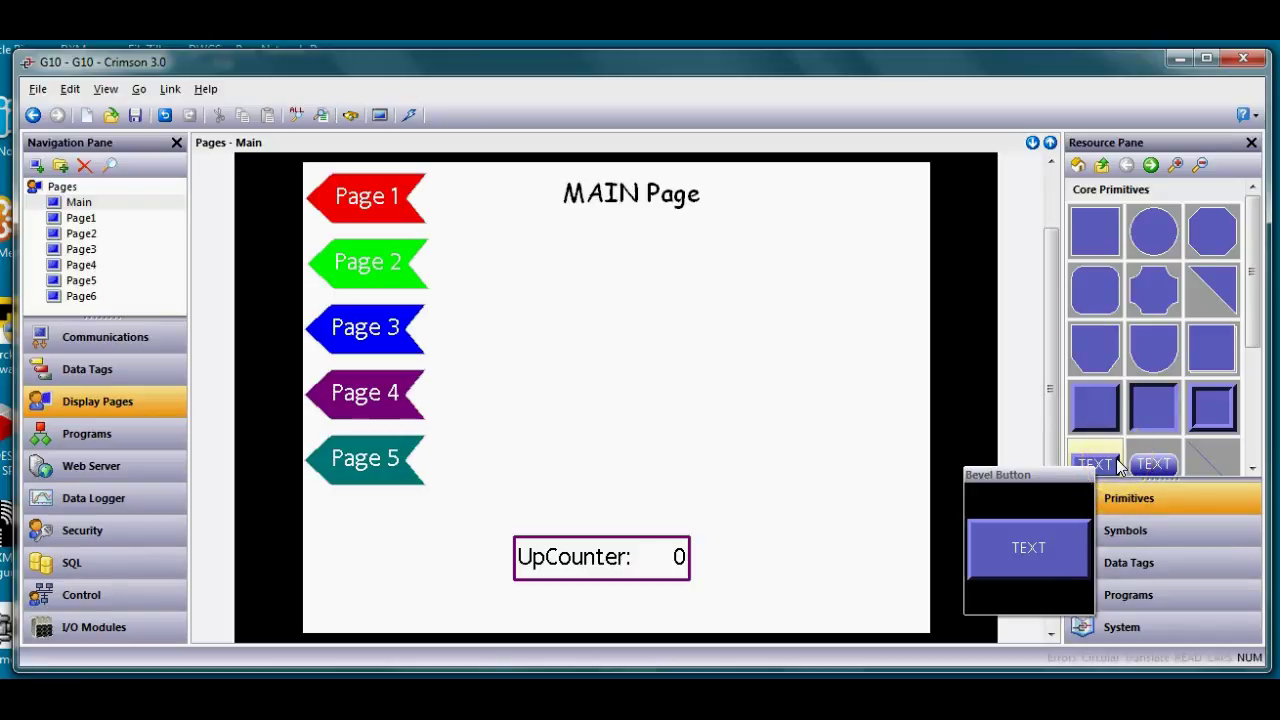
Place a dark red Bevel Button directly below the Page 5 button on the Main page.
double_click(1095, 464)
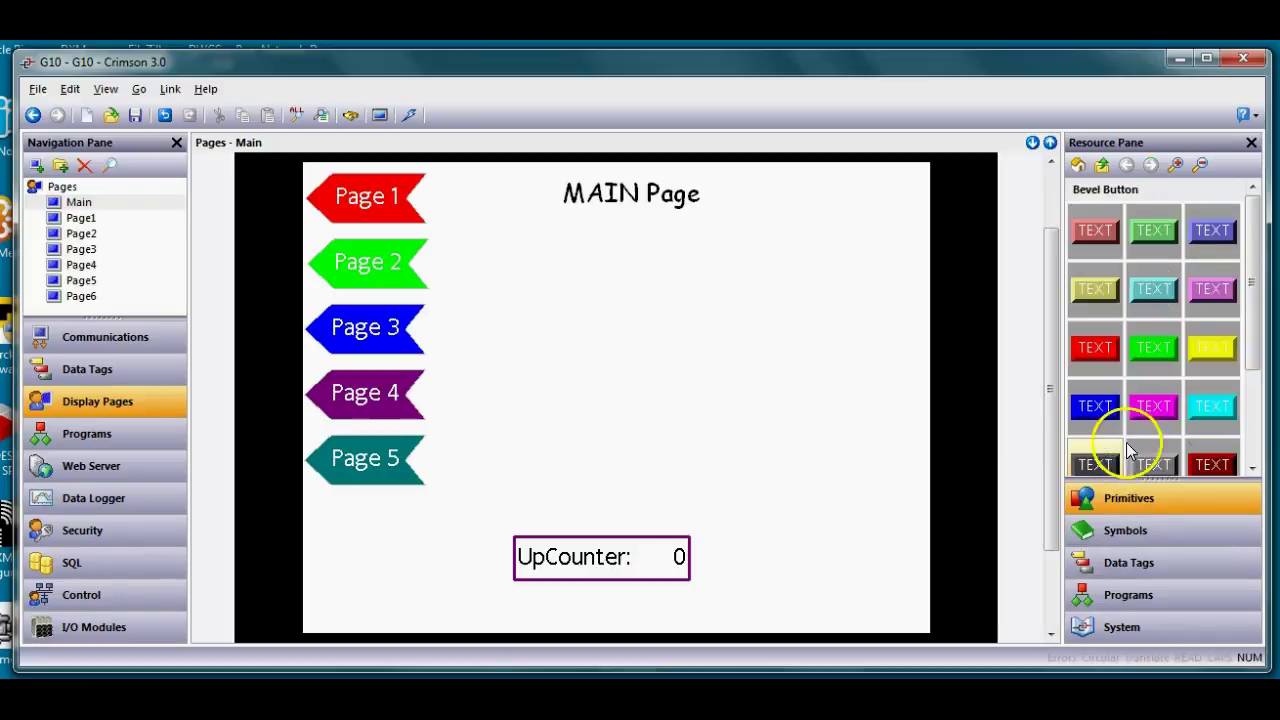
left_click(1124, 424)
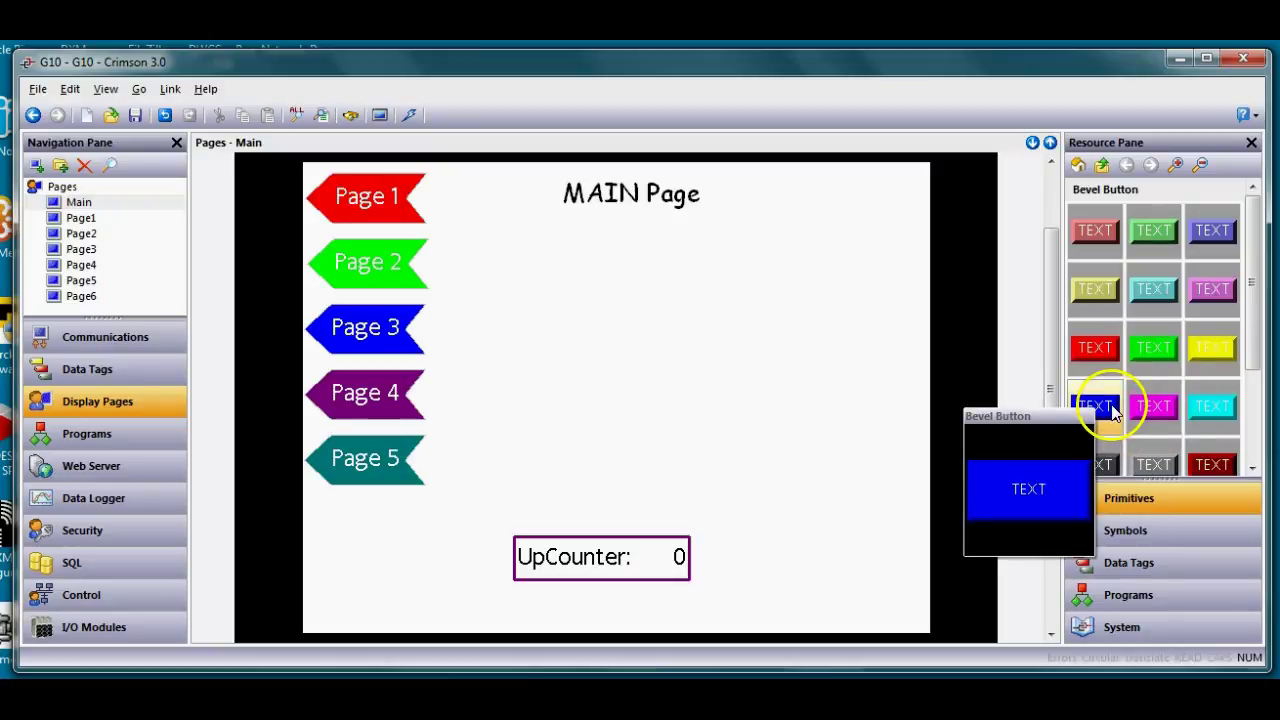
mouse_move(1185, 352)
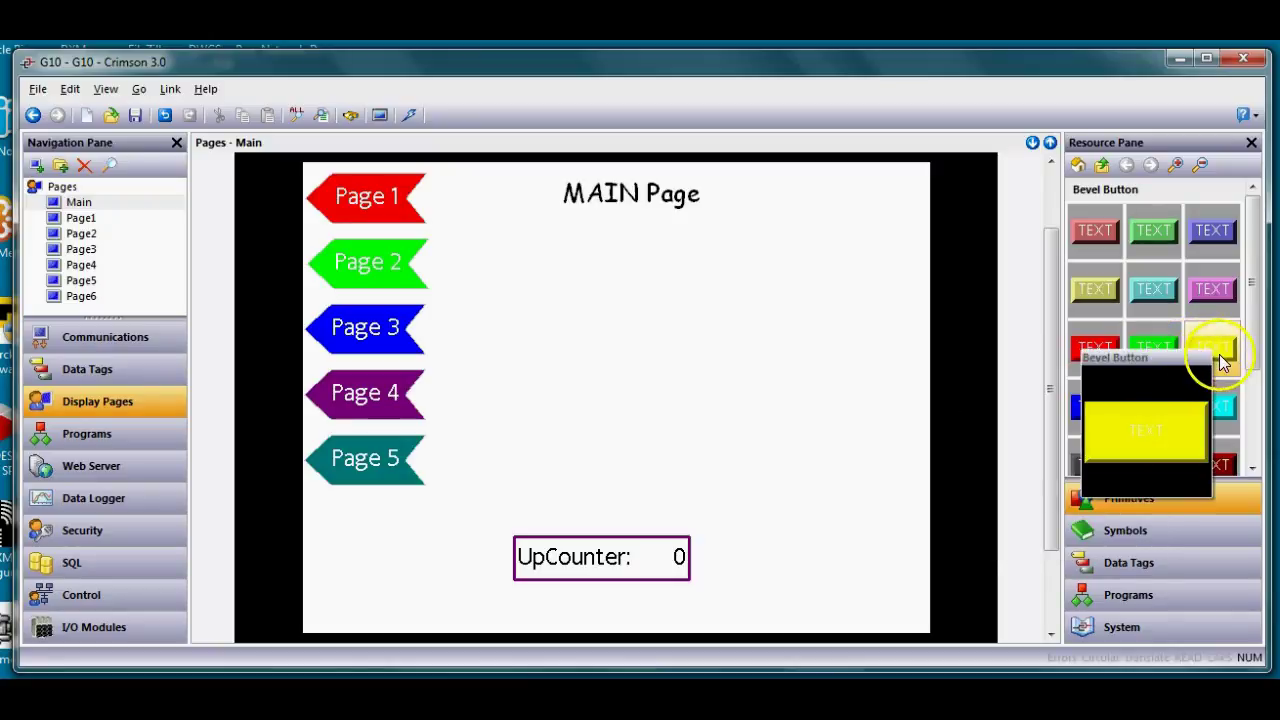
left_click_drag(1212, 462, 420, 514)
scroll(410, 520, "up", 1)
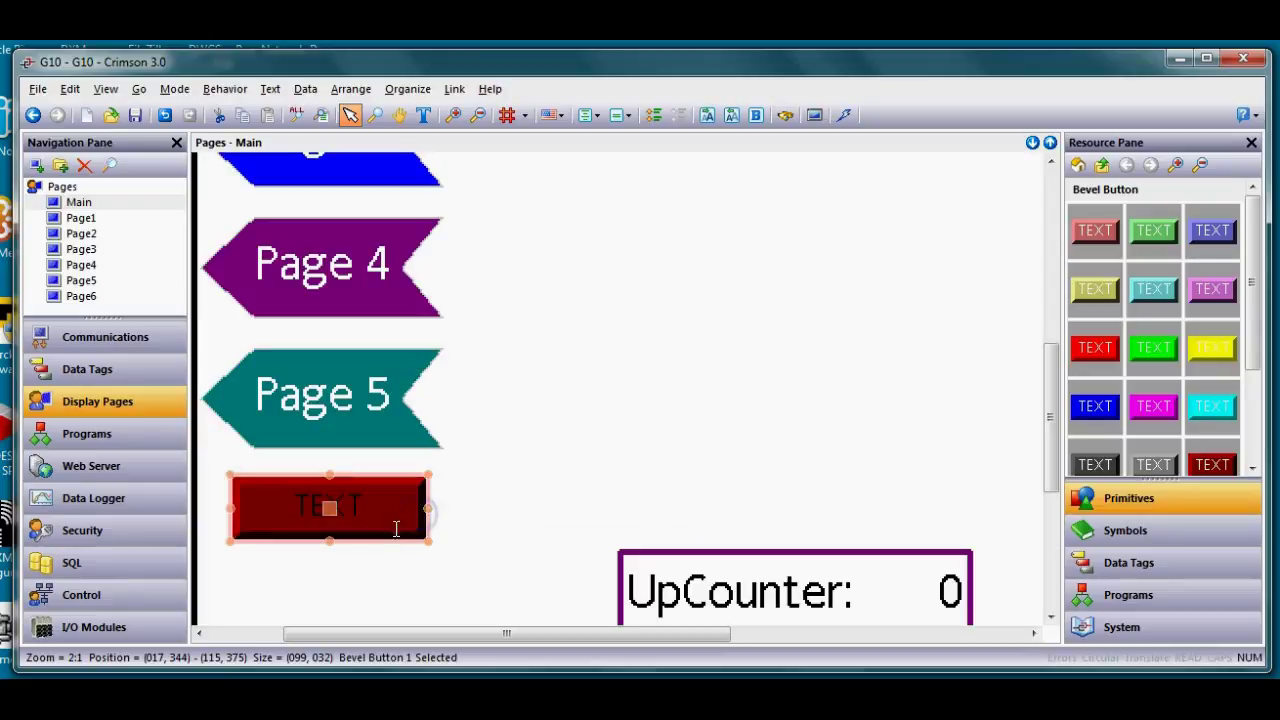
left_click(392, 580)
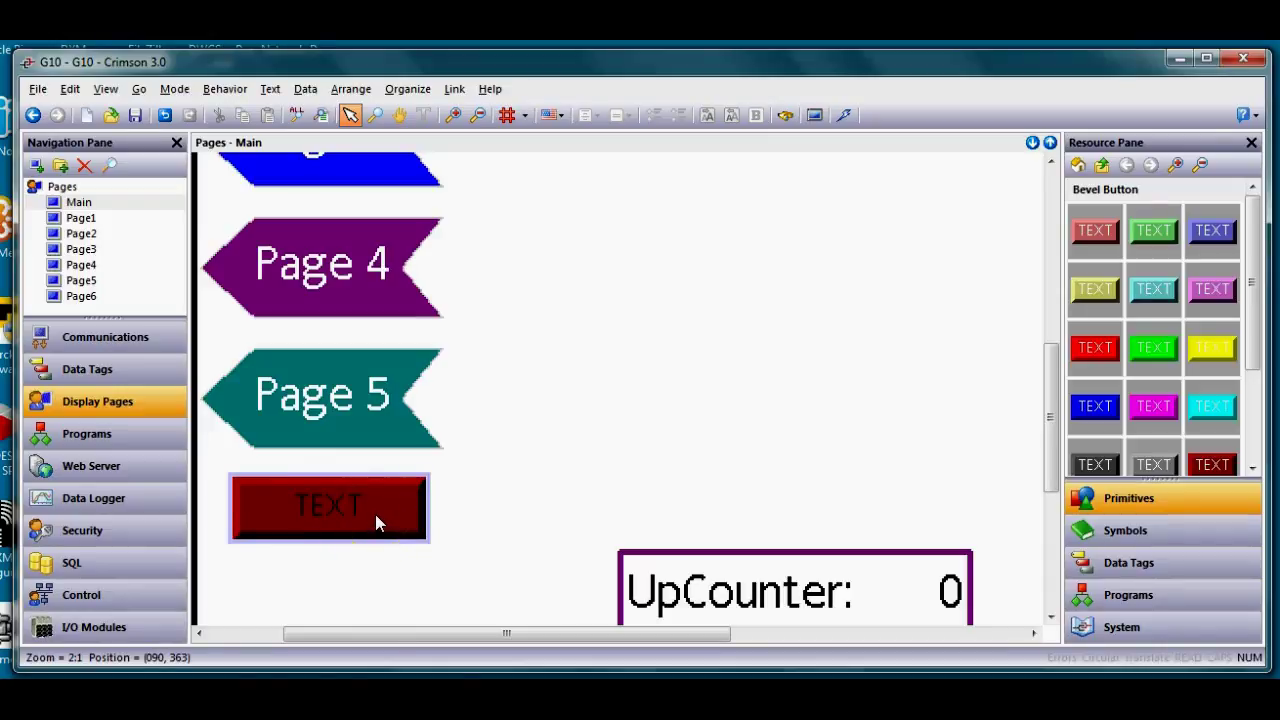
Label the dark red bevel button "Set 123" and make its text white.
right_click(375, 514)
left_click(412, 500)
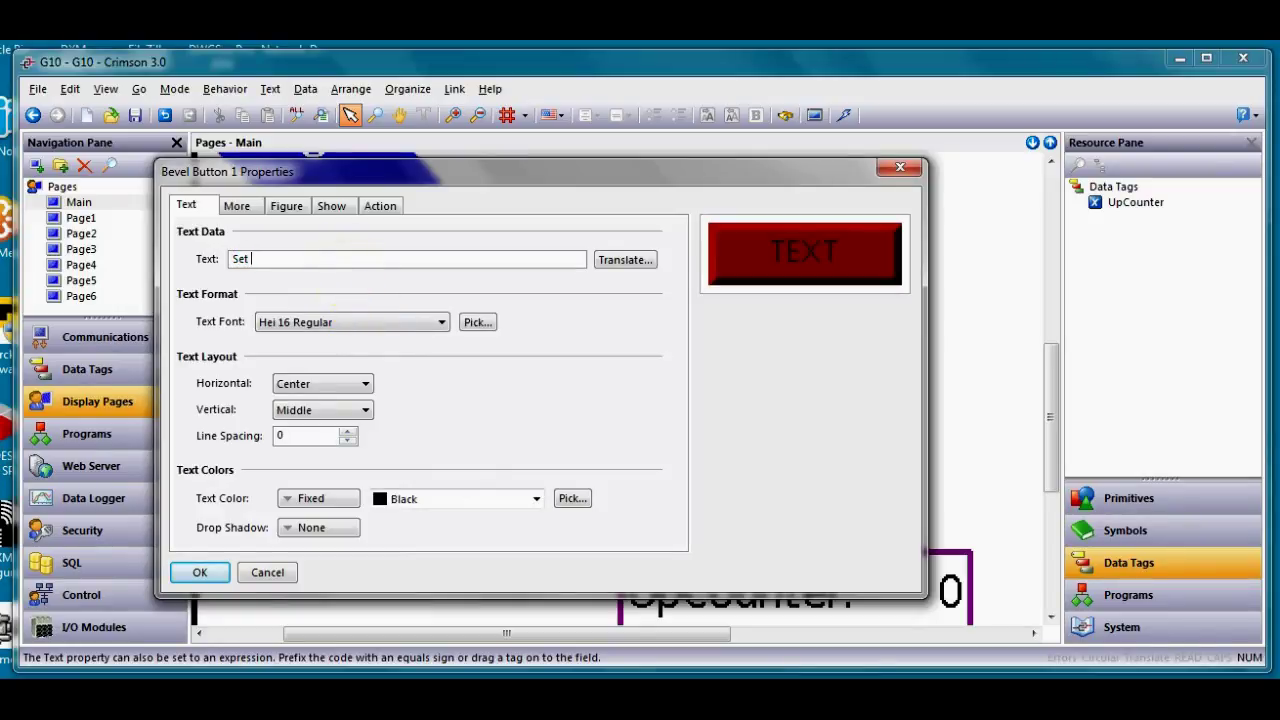
key("Return")
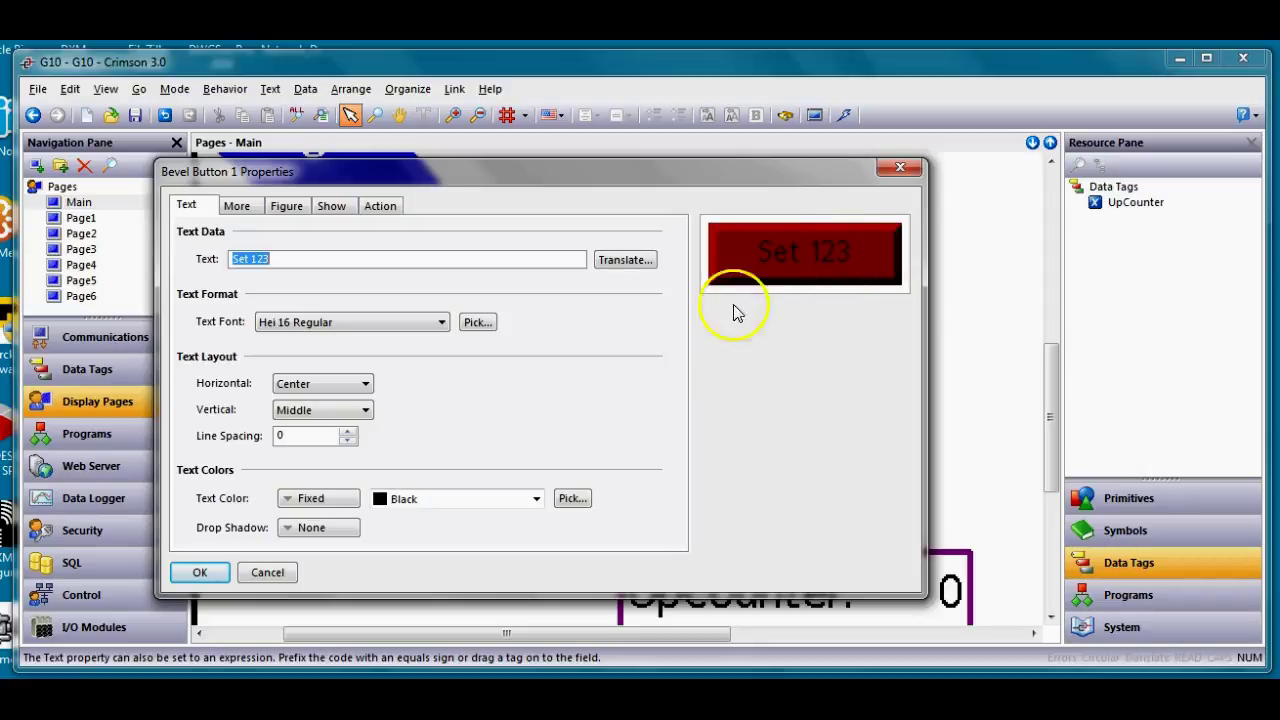
left_click(536, 498)
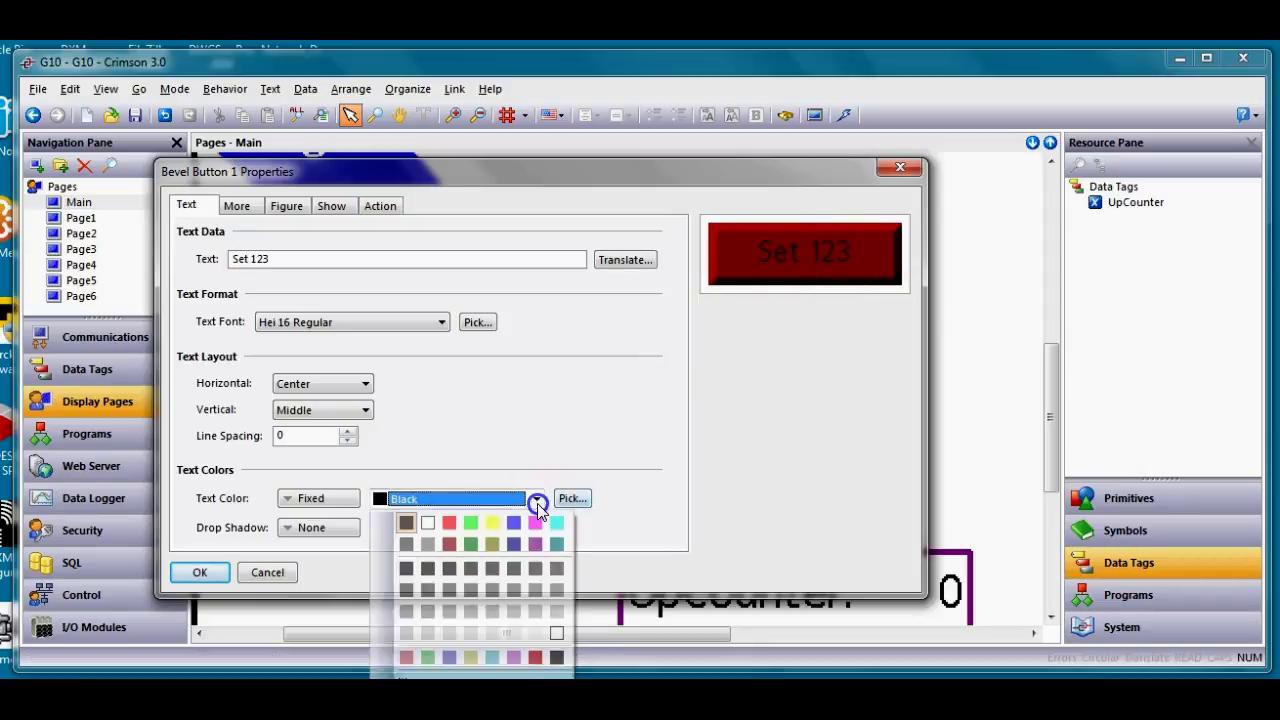
left_click(427, 522)
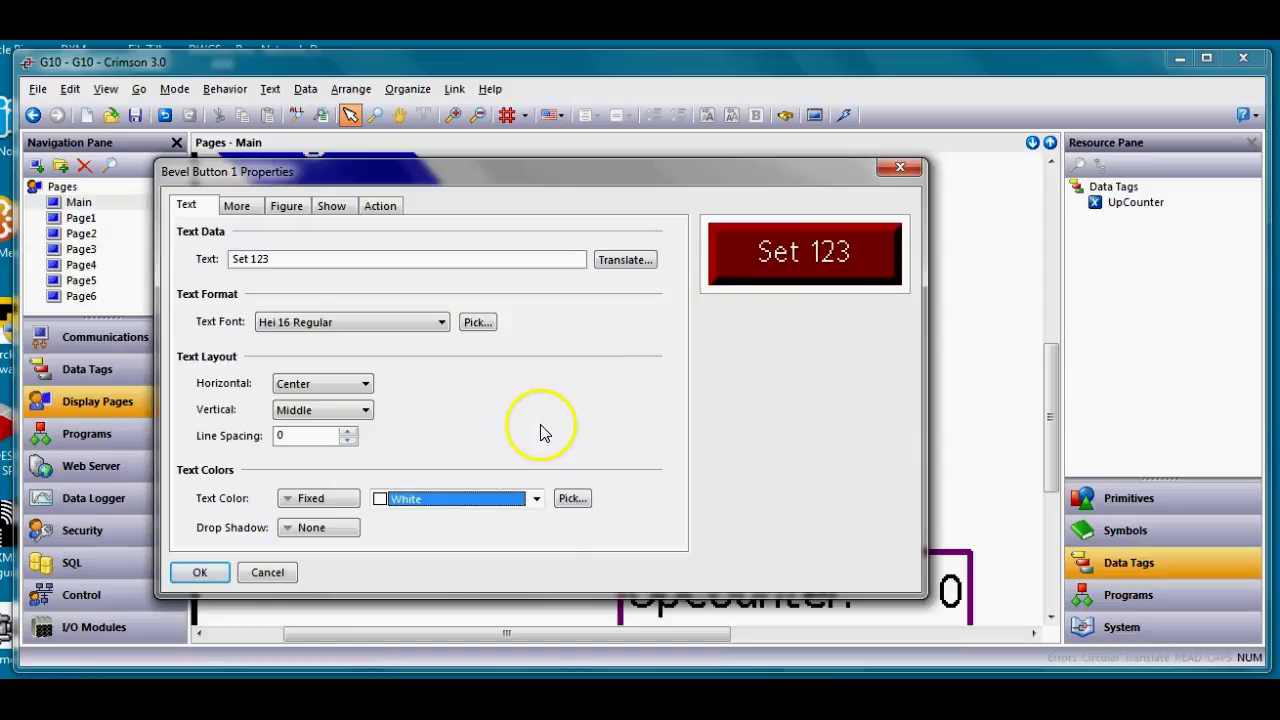
Set the bevel button's Move on Press direction to Down and Right.
left_click(240, 205)
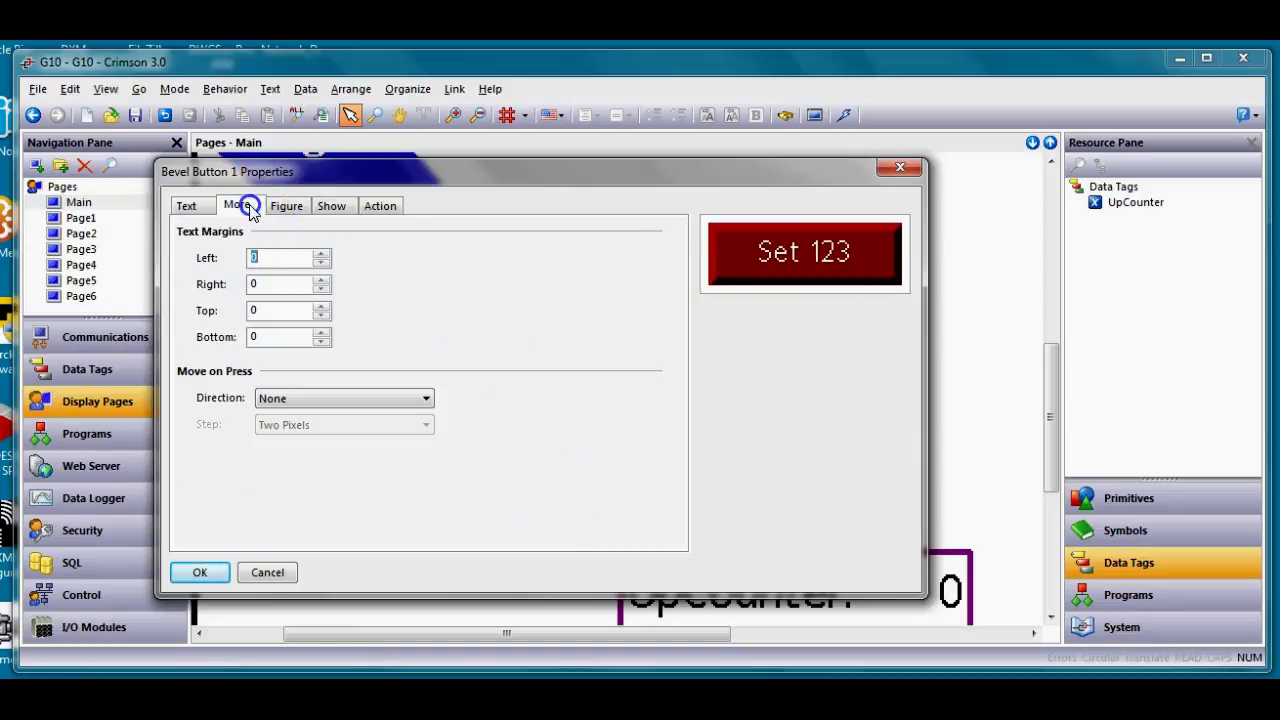
left_click(425, 401)
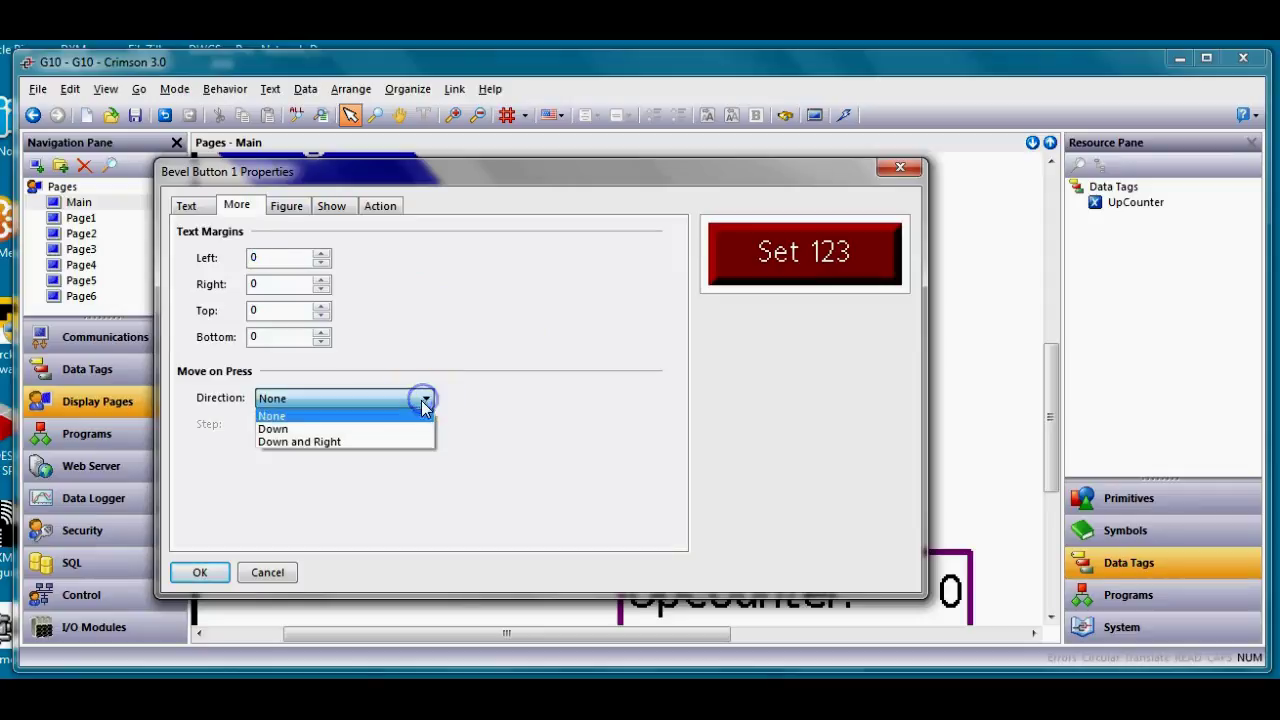
left_click(379, 440)
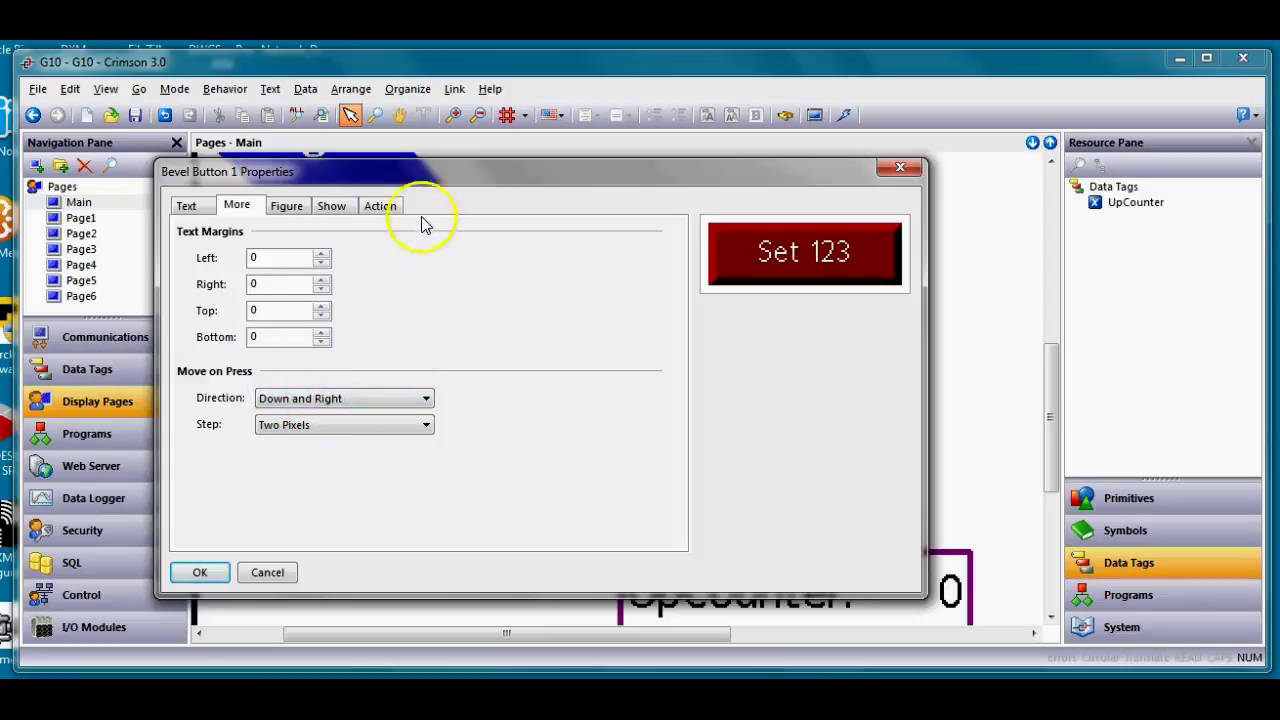
Give the Set 123 button a Change Value action that writes 123 to the UpCounter tag.
left_click(380, 207)
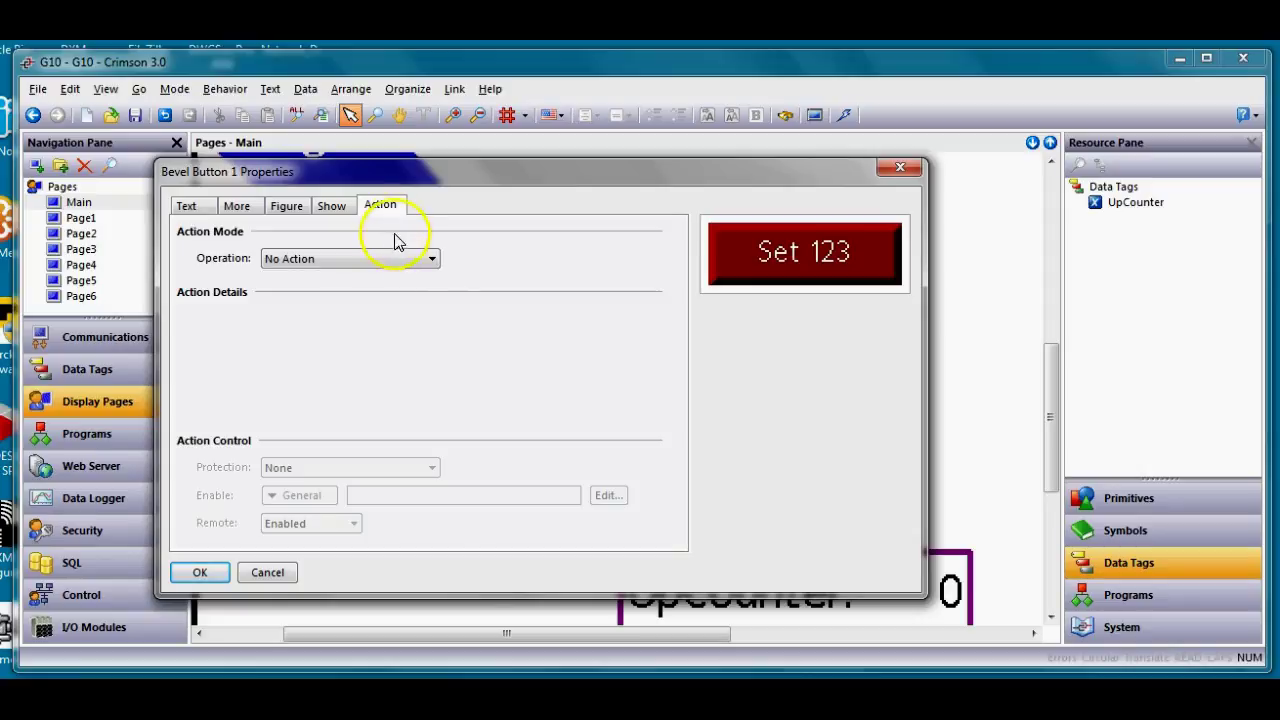
left_click(432, 262)
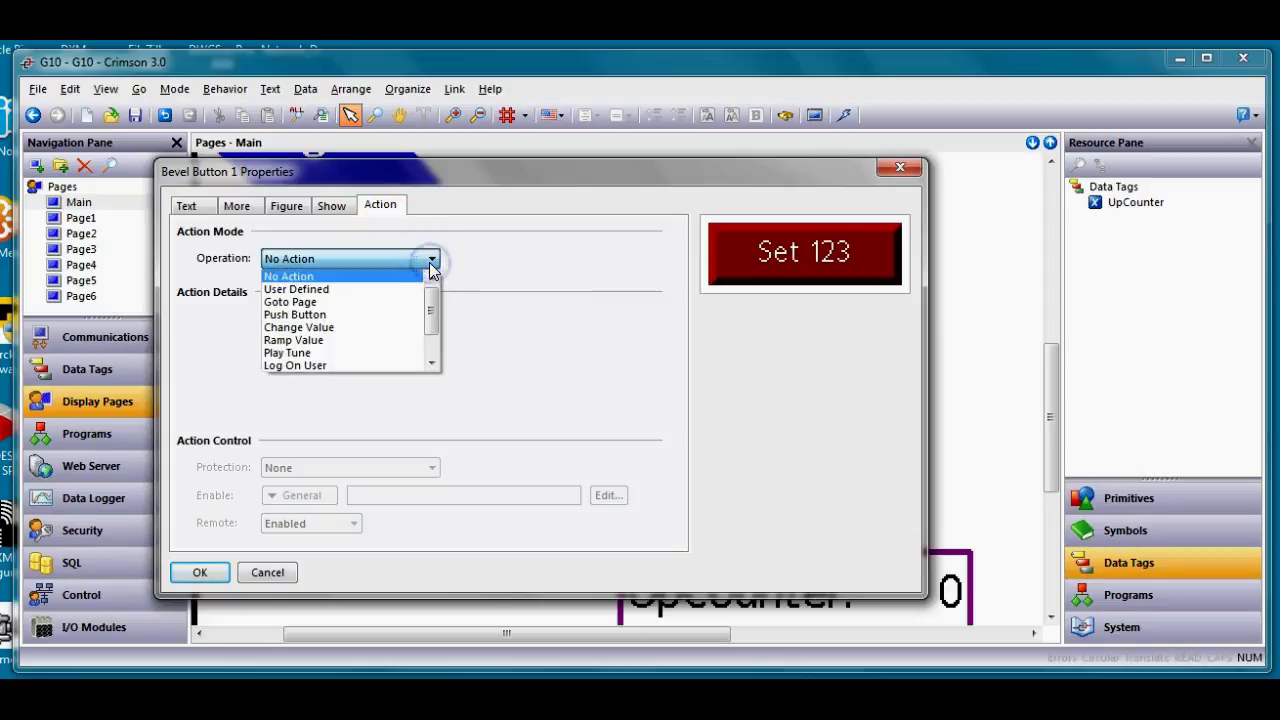
left_click(372, 330)
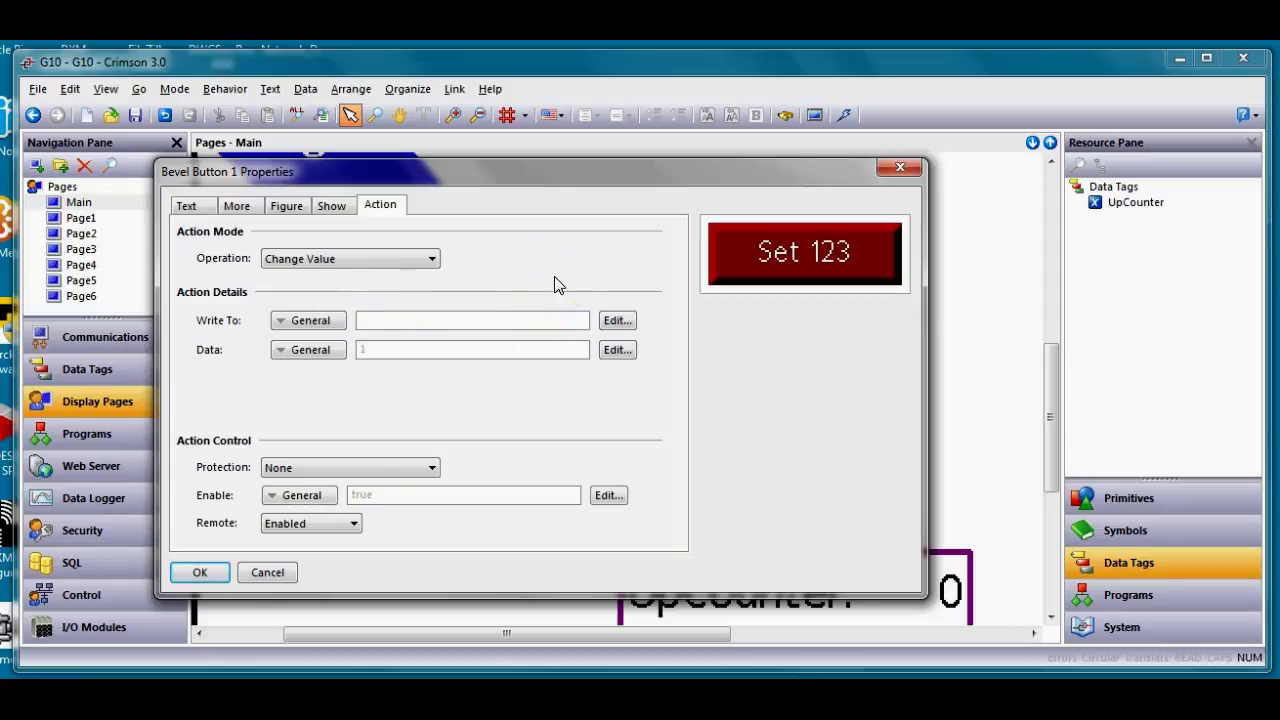
left_click_drag(1122, 204, 480, 317)
left_click(425, 348)
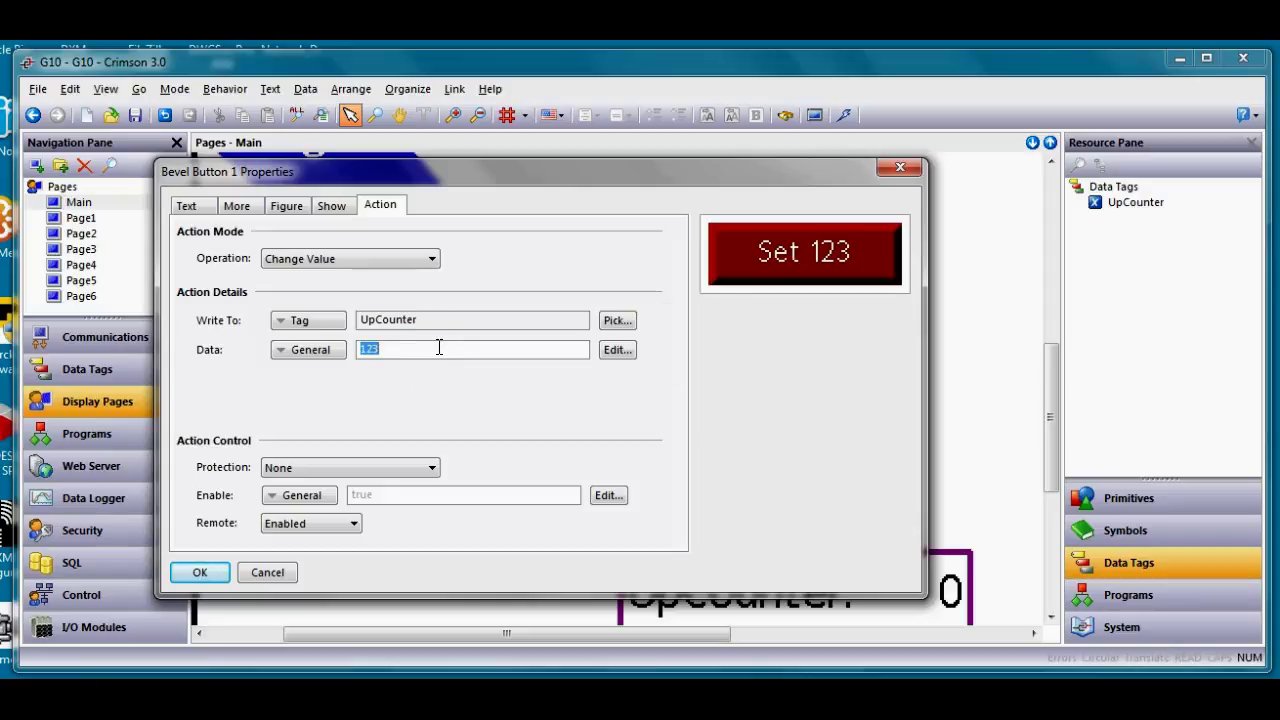
left_click(763, 266)
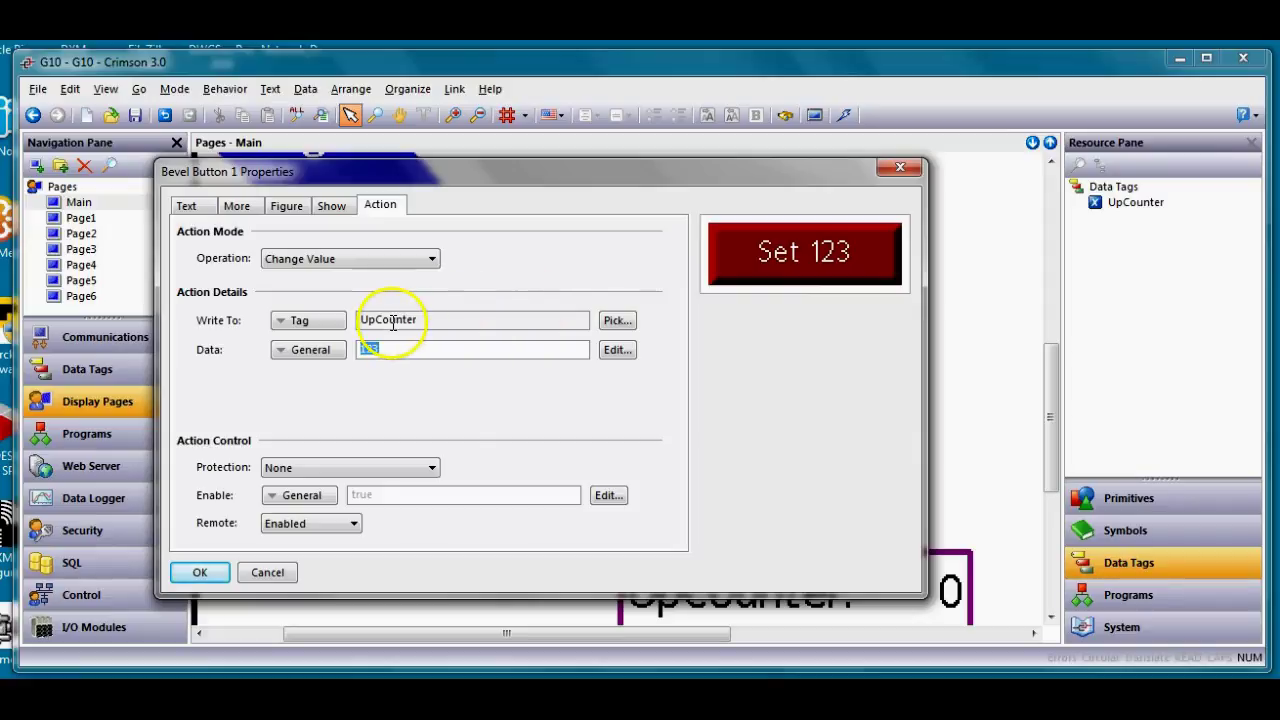
left_click(199, 572)
Smart-duplicate the Set 123 button to place a copy directly beneath it.
left_click(540, 527)
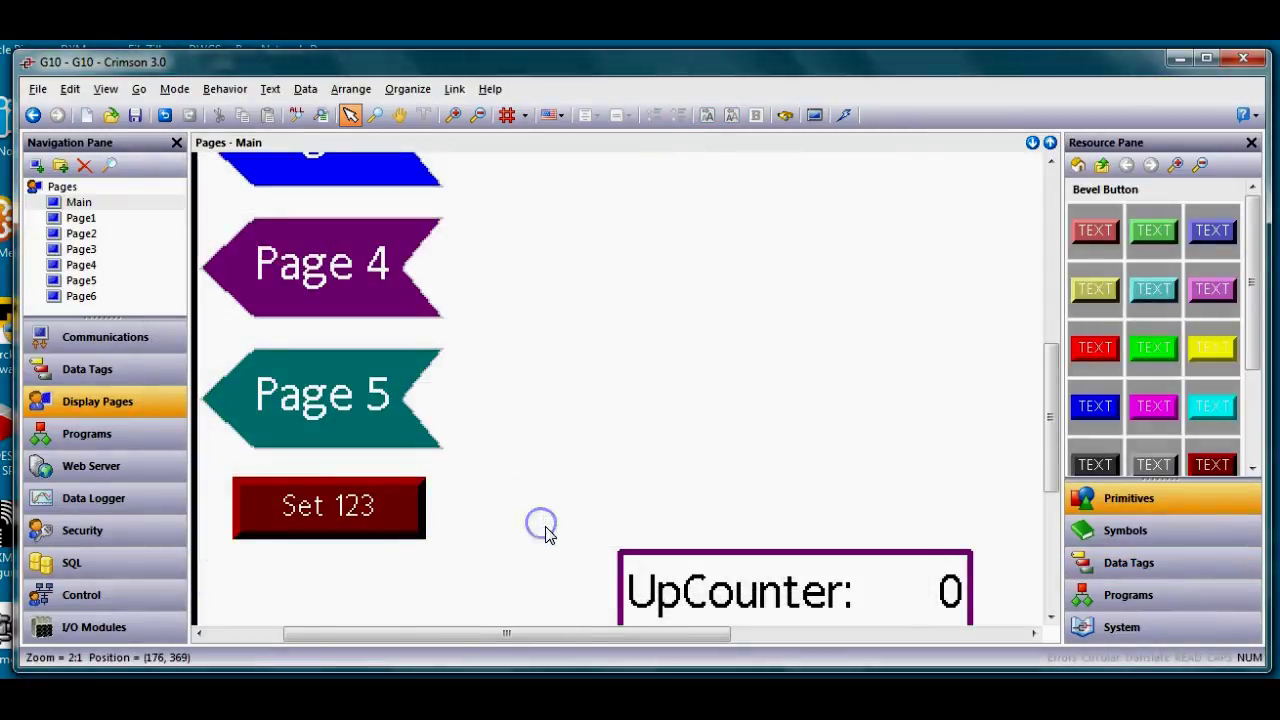
right_click(408, 510)
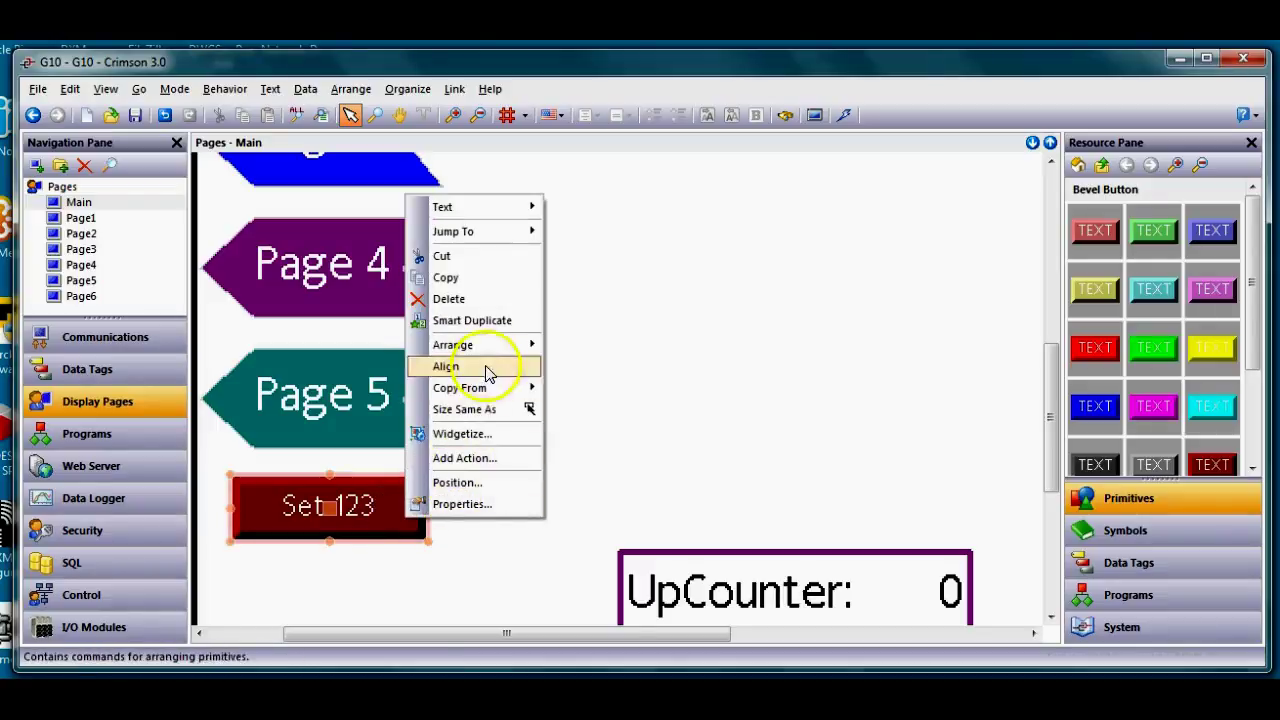
left_click(507, 321)
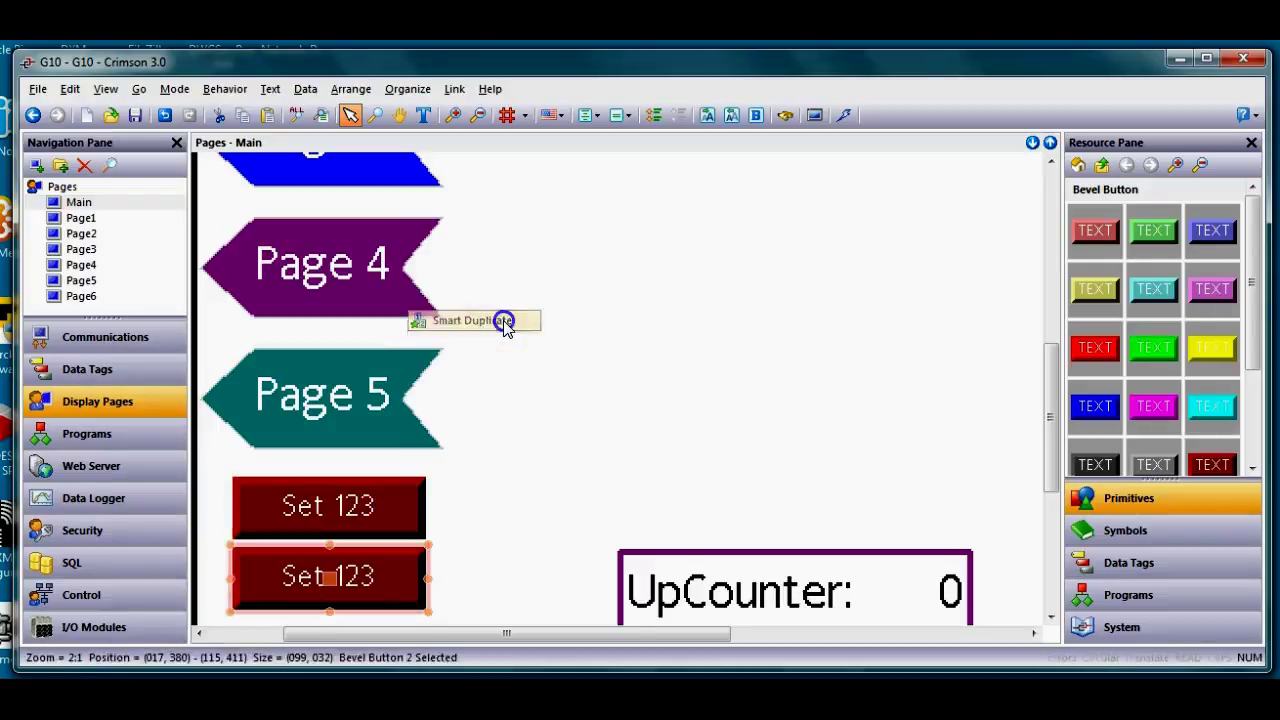
Make the duplicated bevel button write 321 to the UpCounter tag and label it "Set 321".
right_click(407, 578)
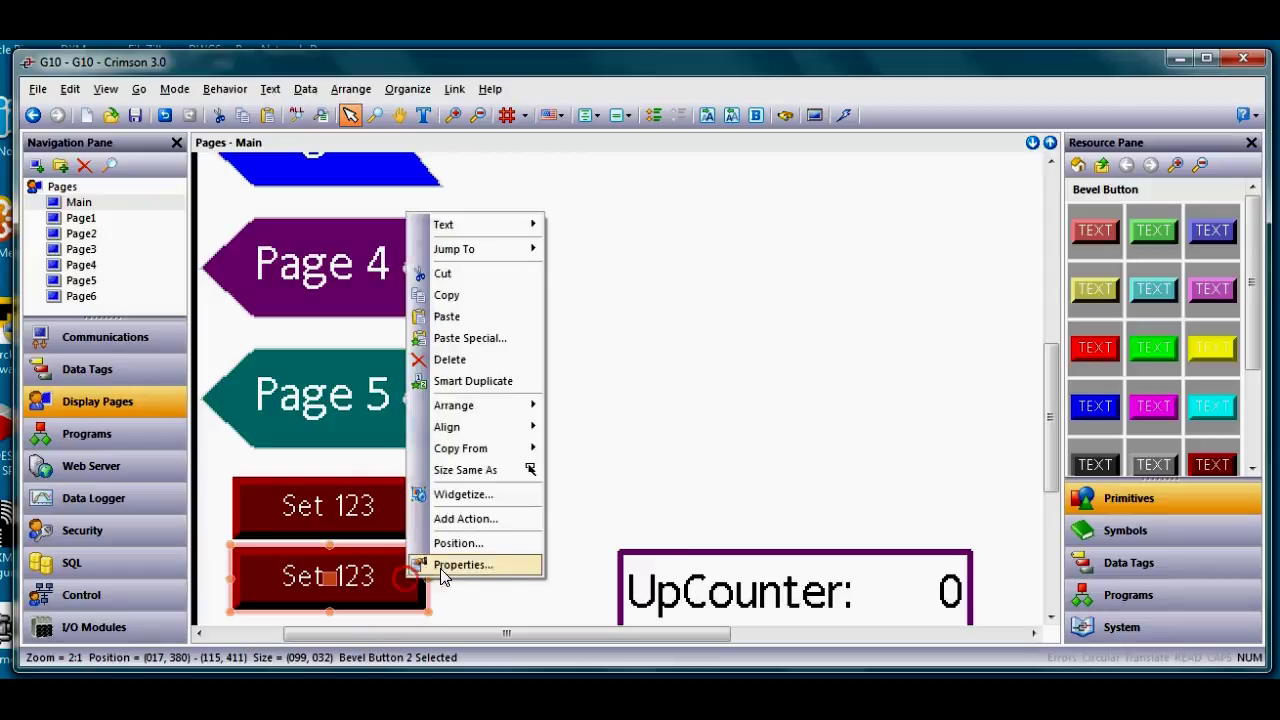
left_click(457, 563)
double_click(414, 350)
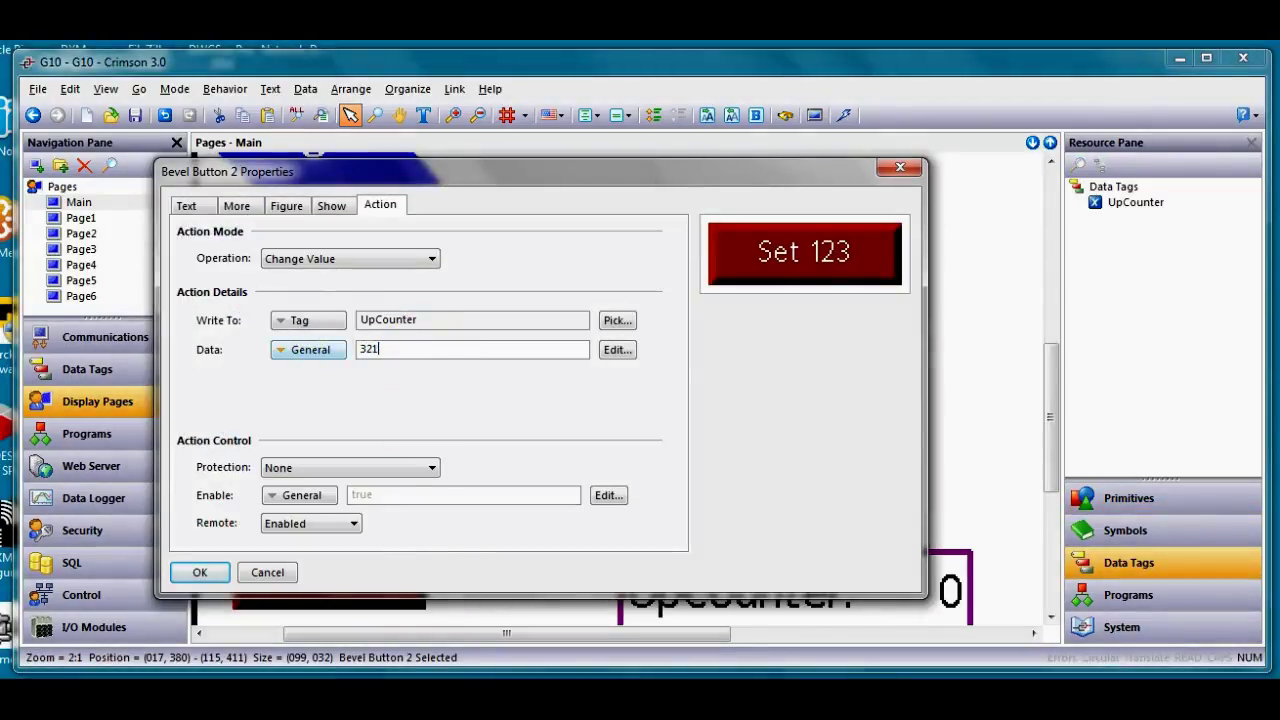
left_click(186, 205)
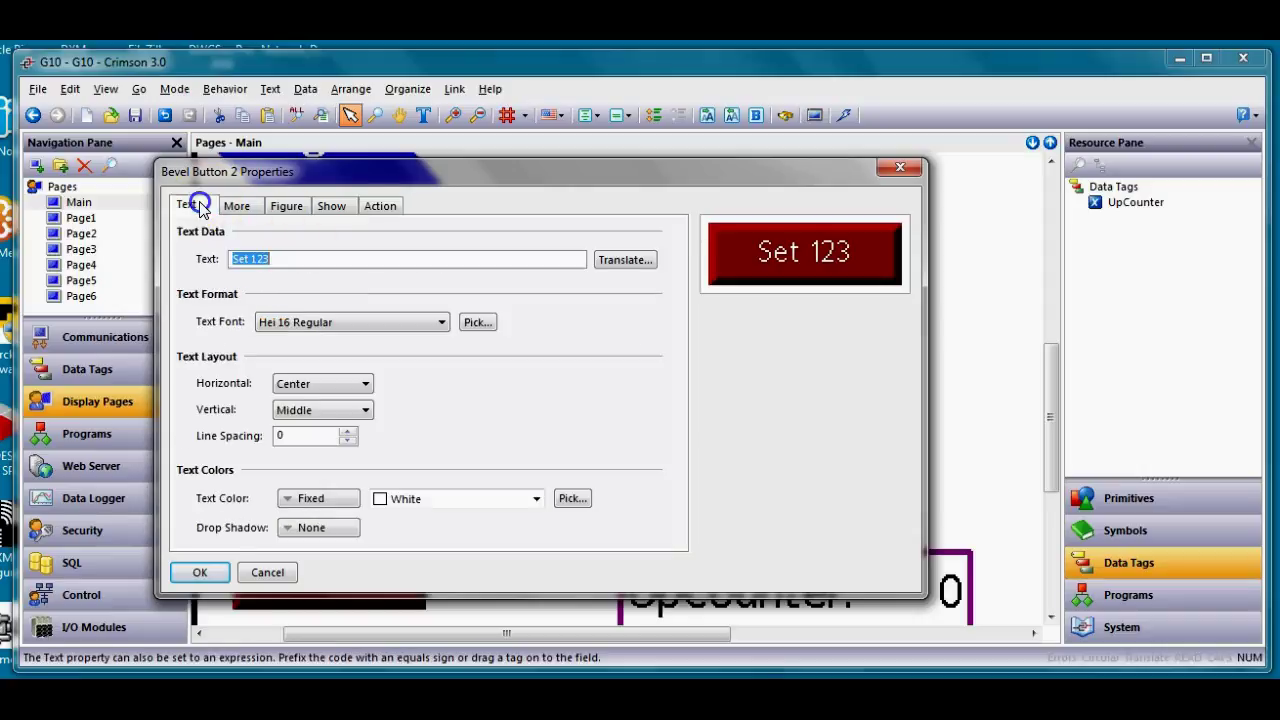
left_click(333, 258)
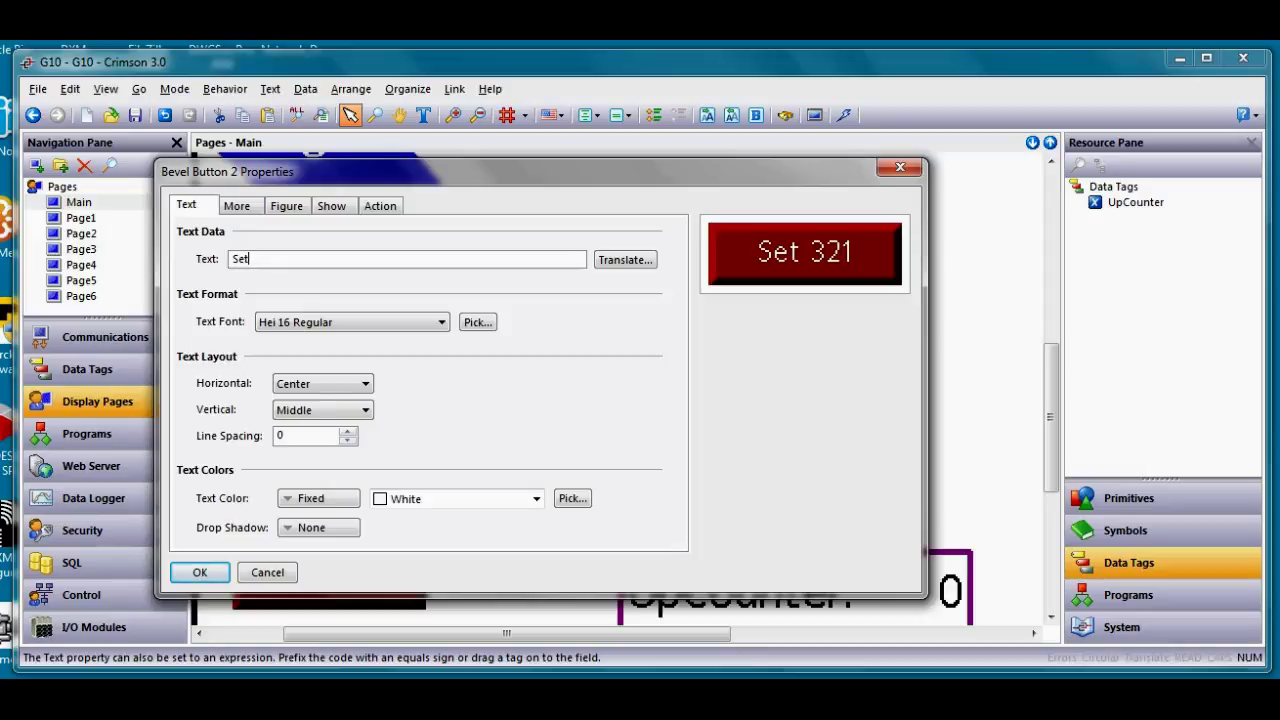
type("321")
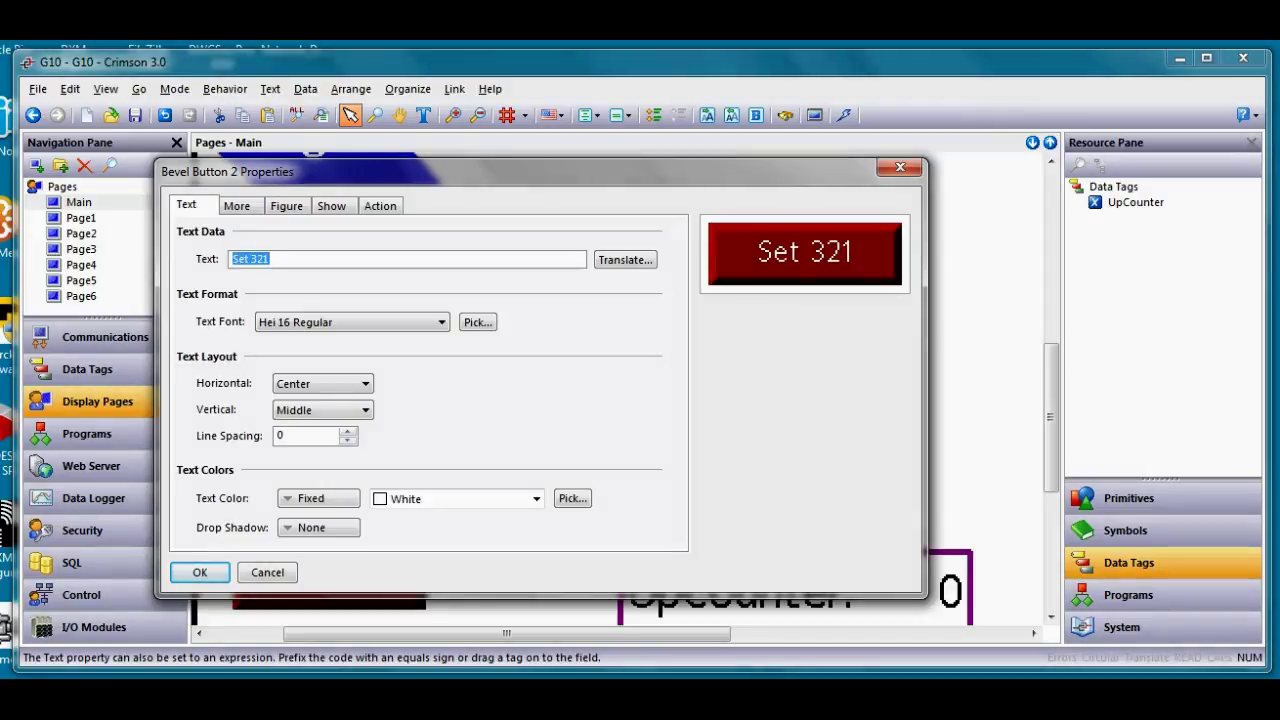
left_click(200, 572)
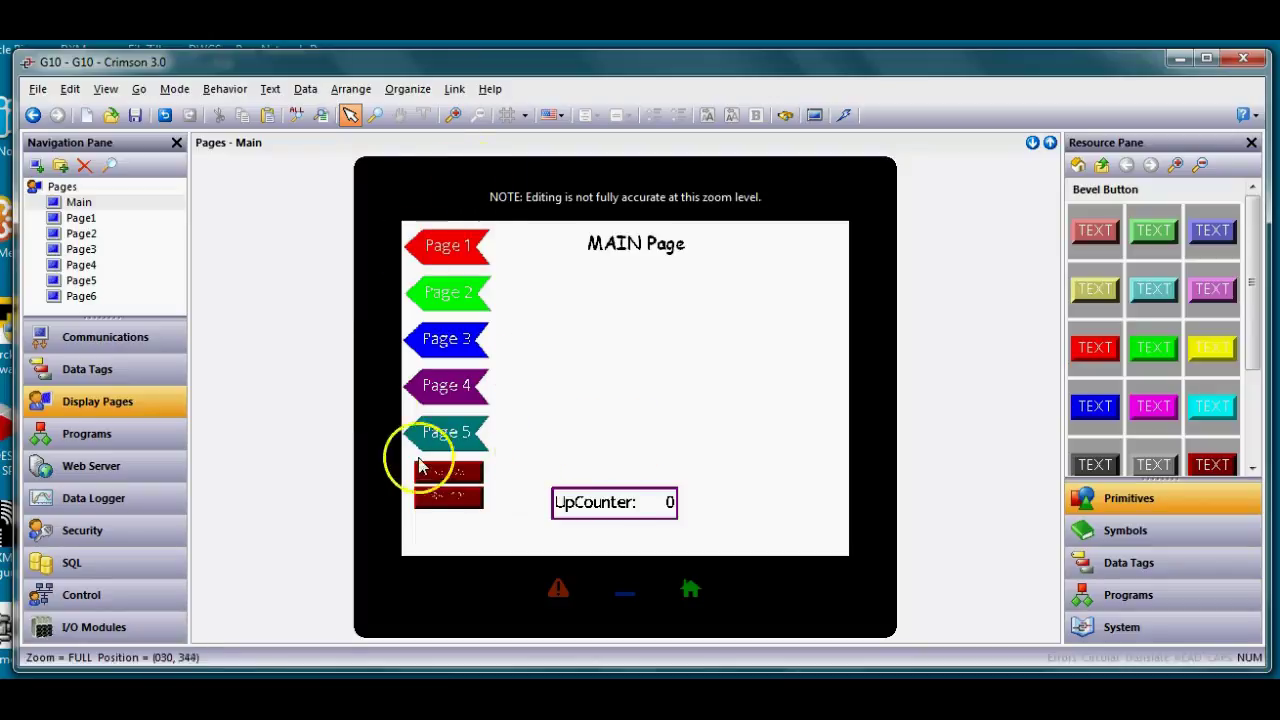
Set the Home icon key's global Goto Page action to show the Main page as a Popup Menu.
double_click(691, 592)
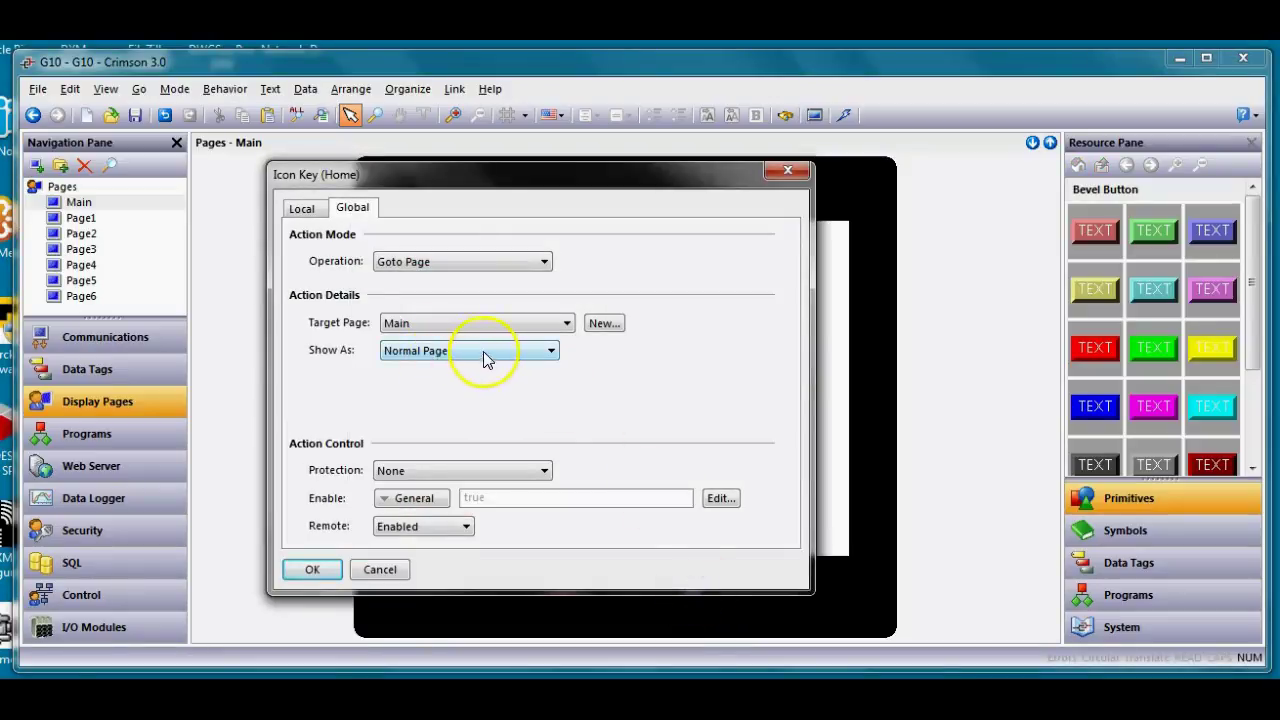
left_click(310, 568)
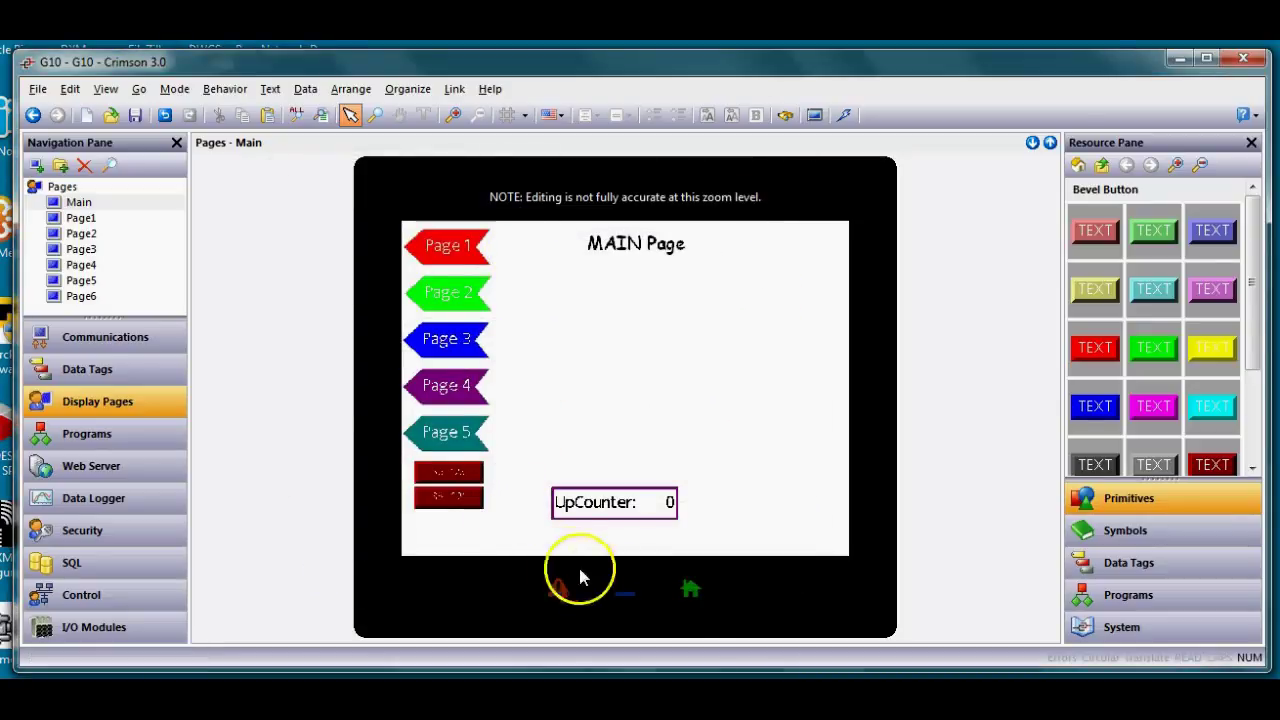
left_click(703, 597)
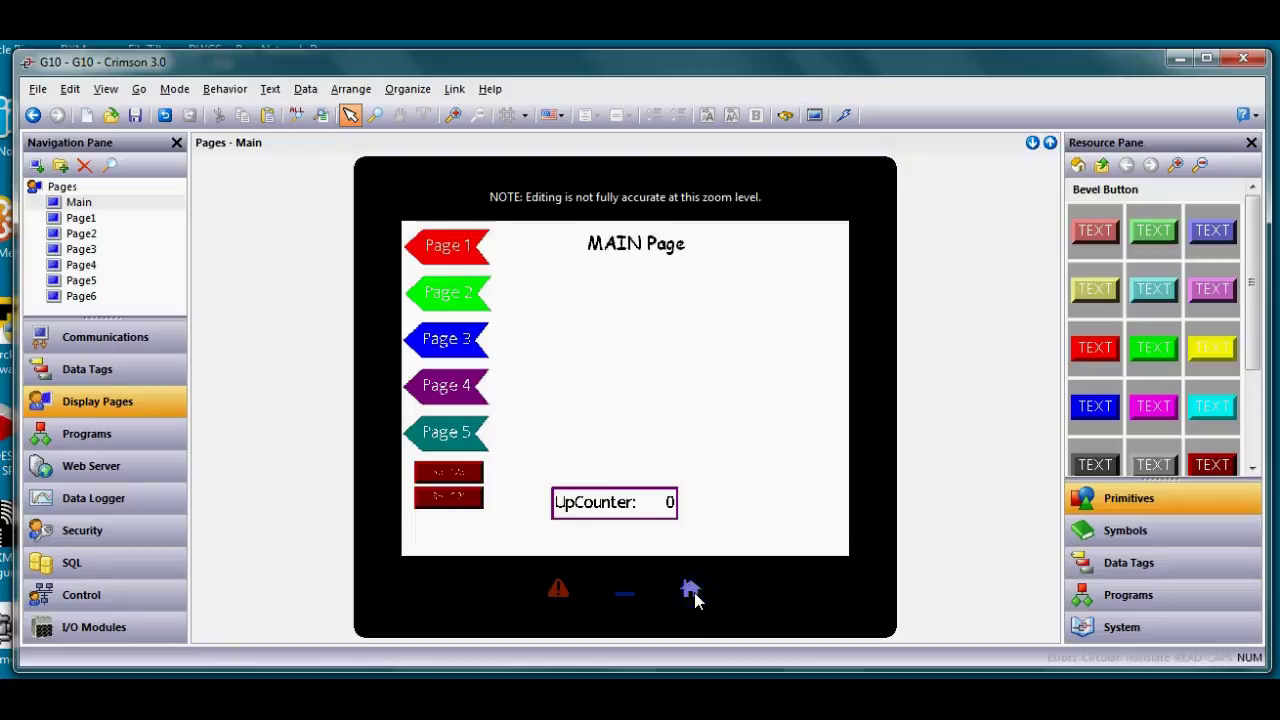
double_click(697, 598)
left_click(522, 360)
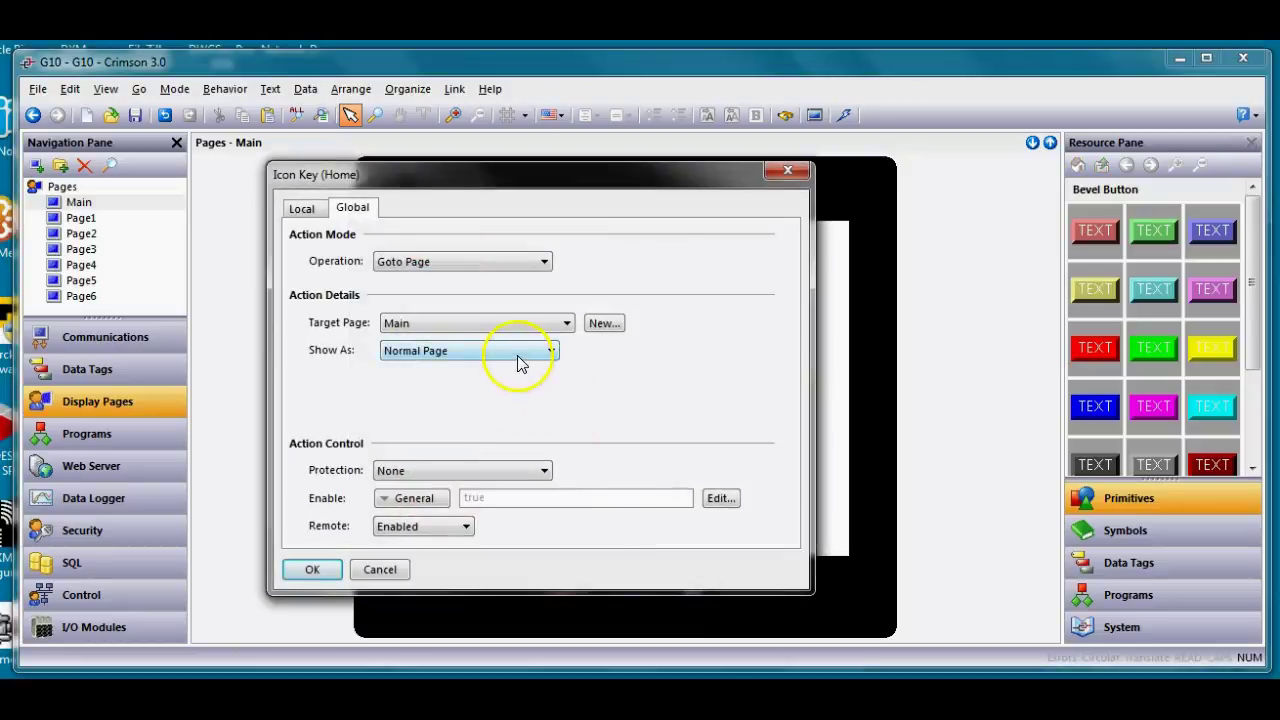
left_click(497, 407)
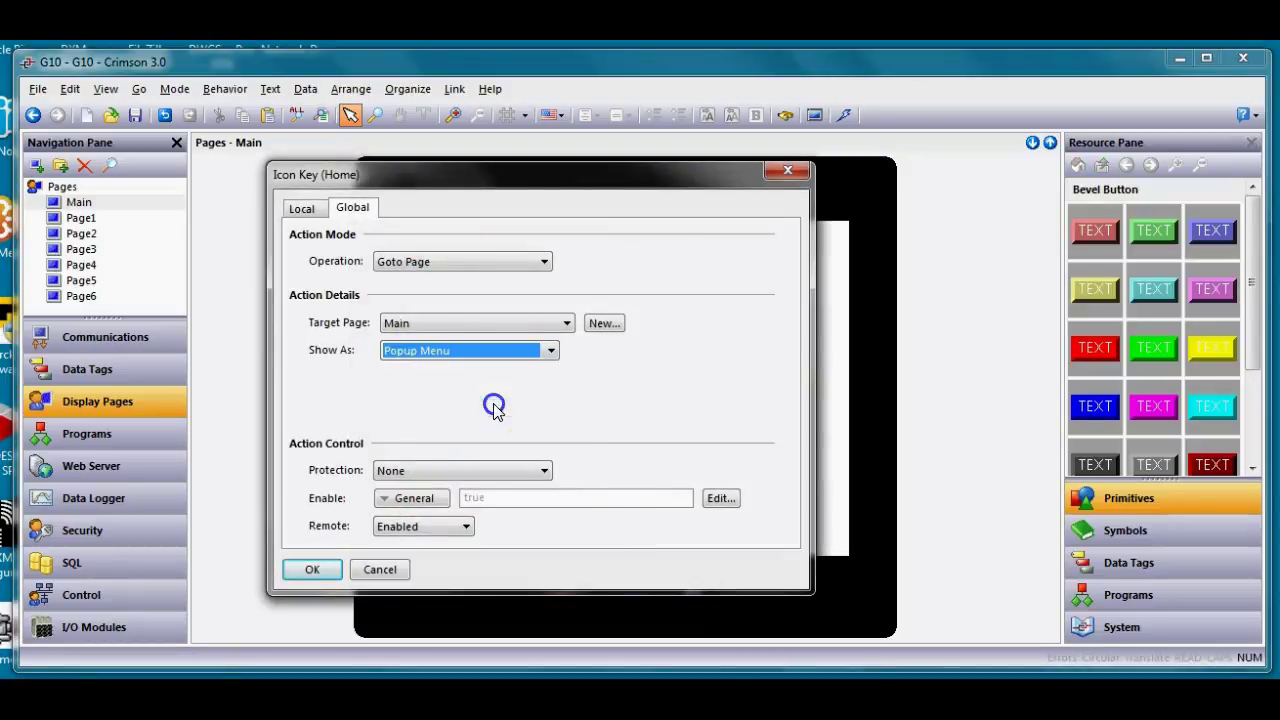
left_click(329, 577)
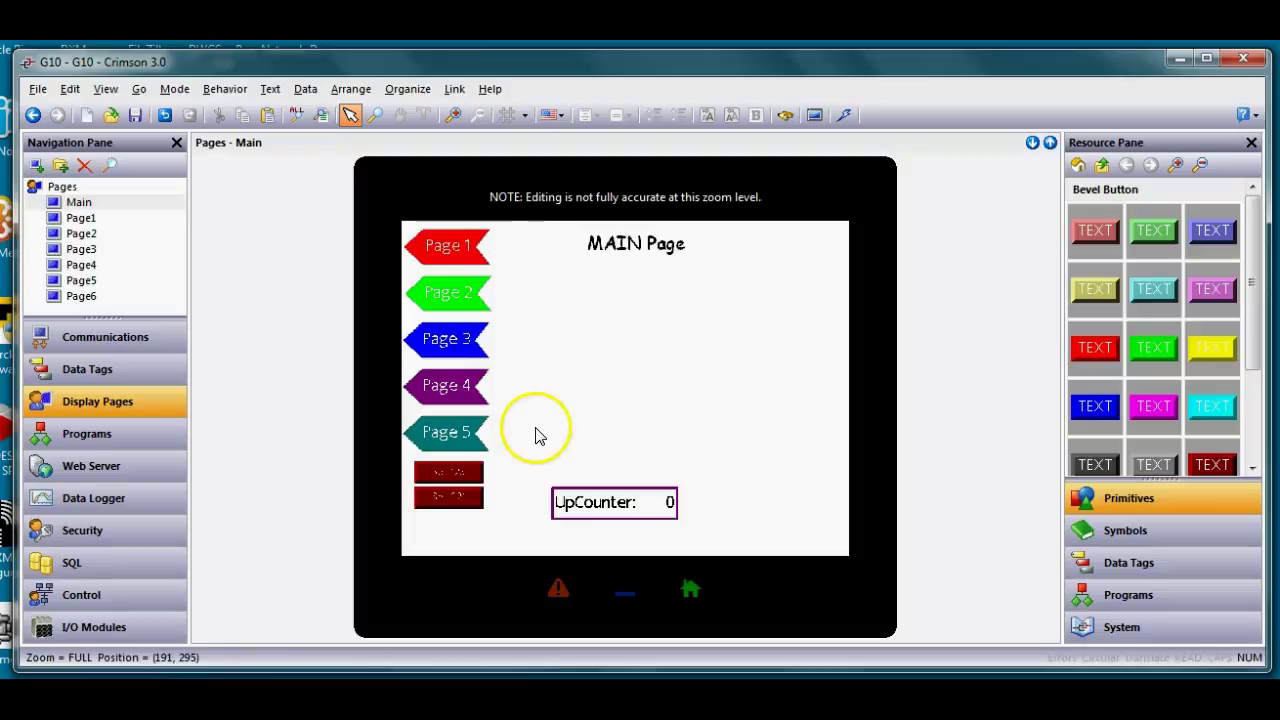
Nudge the MAIN Page title slightly and shift the UpCounter data box a little down and to the left.
left_click(660, 262)
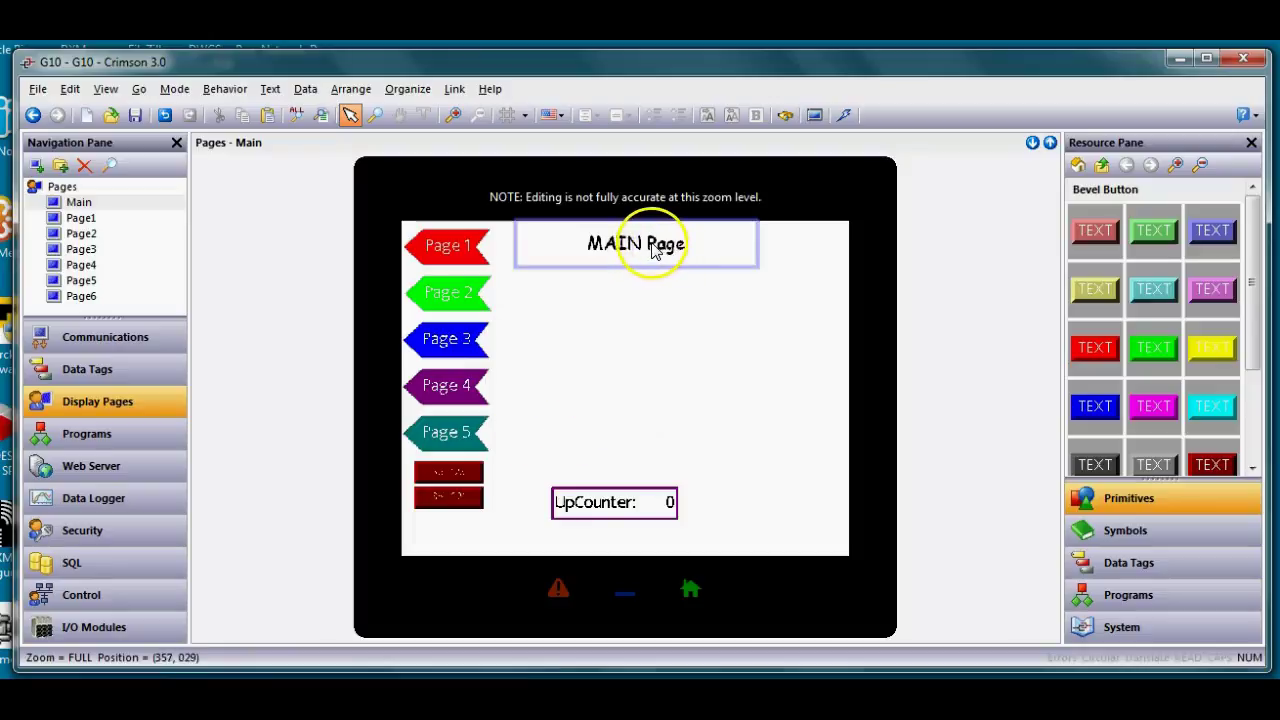
mouse_move(640, 243)
left_mouse_down()
mouse_move(674, 260)
mouse_move(644, 245)
left_mouse_up()
left_click(609, 514)
left_click_drag(609, 514, 589, 521)
left_click(623, 423)
left_click(695, 388)
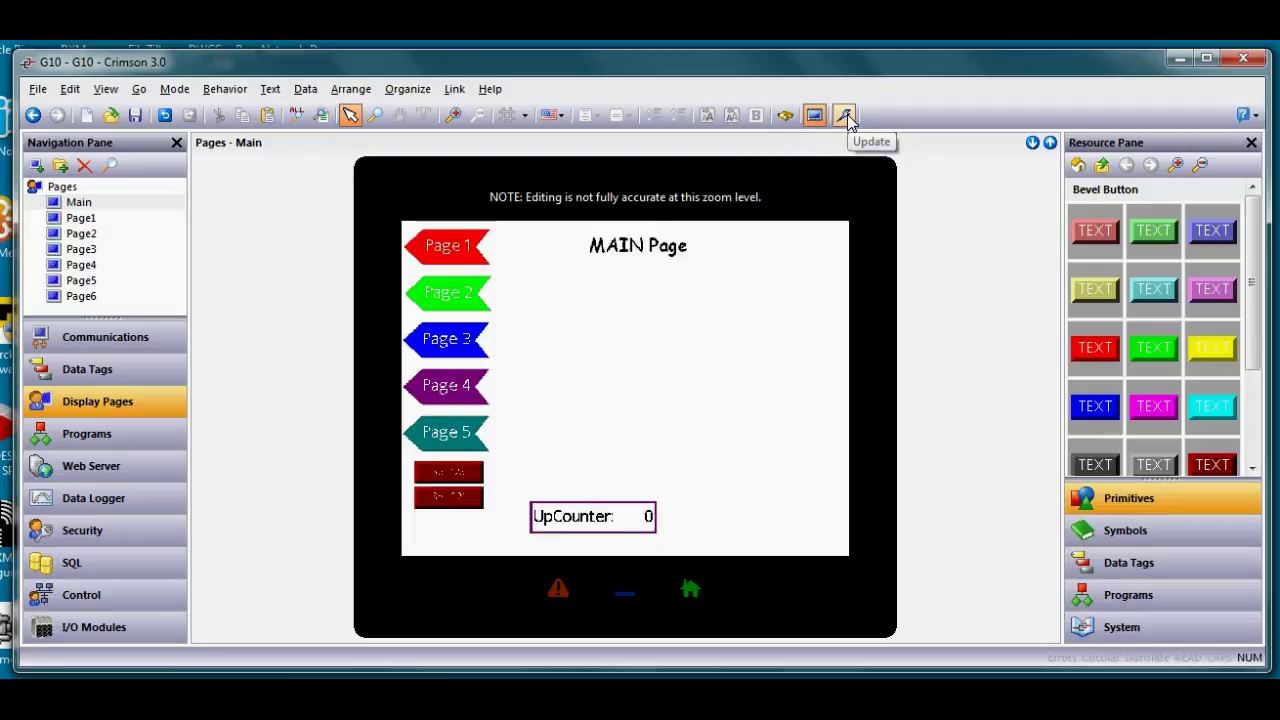
Save the database and update the emulator with it.
left_click(134, 115)
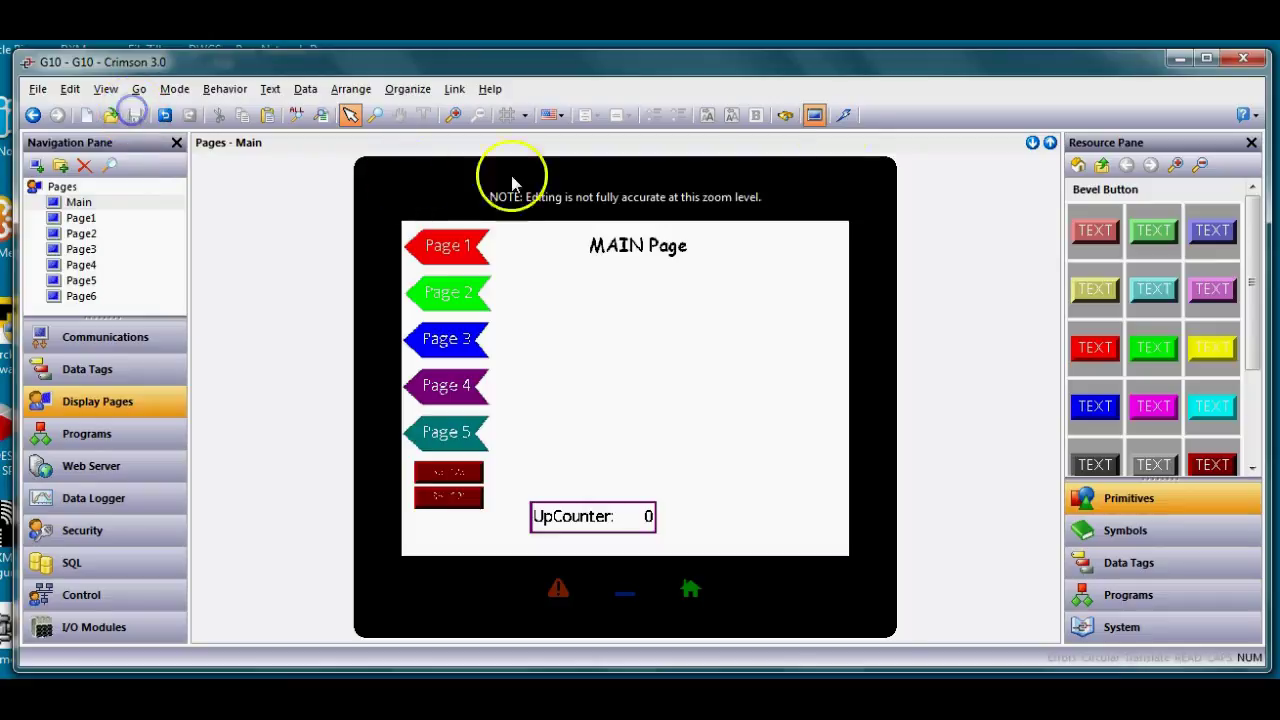
left_click(843, 115)
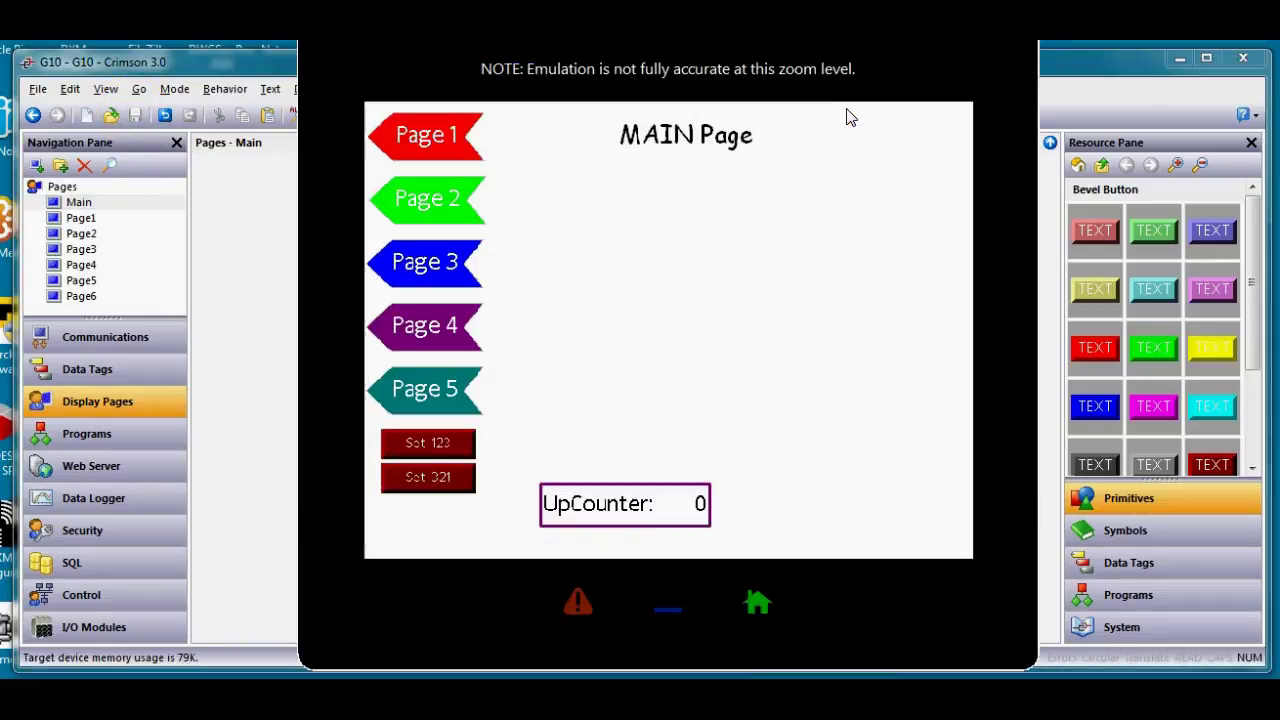
Test the Page 1 and Page 2 buttons in the emulator, calling up the Main popup with the Home key from each page.
left_click(425, 138)
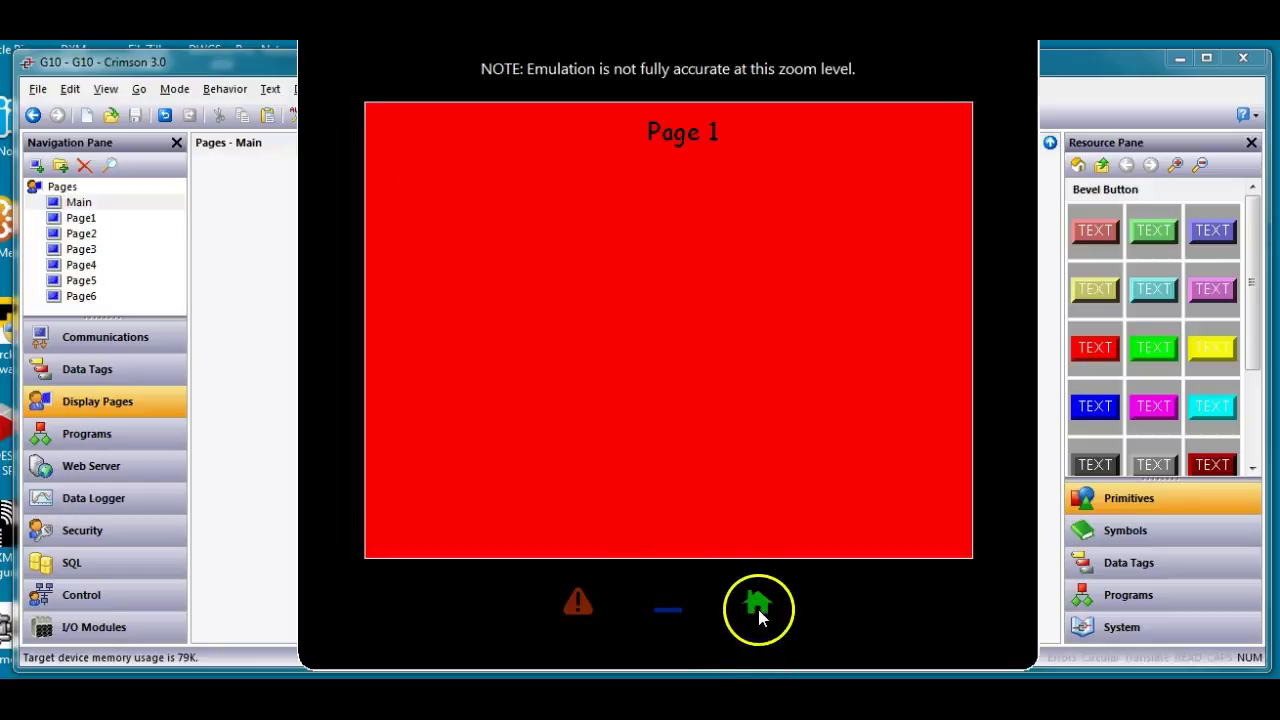
left_click(758, 607)
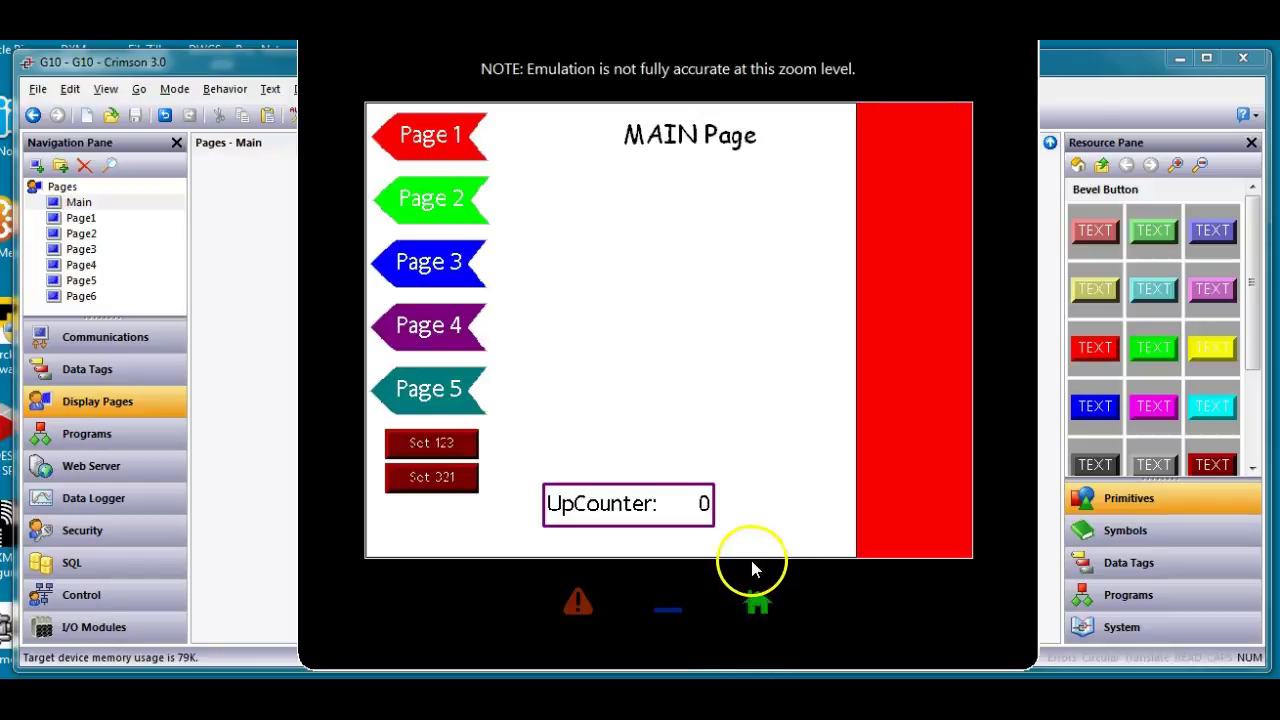
left_click(469, 217)
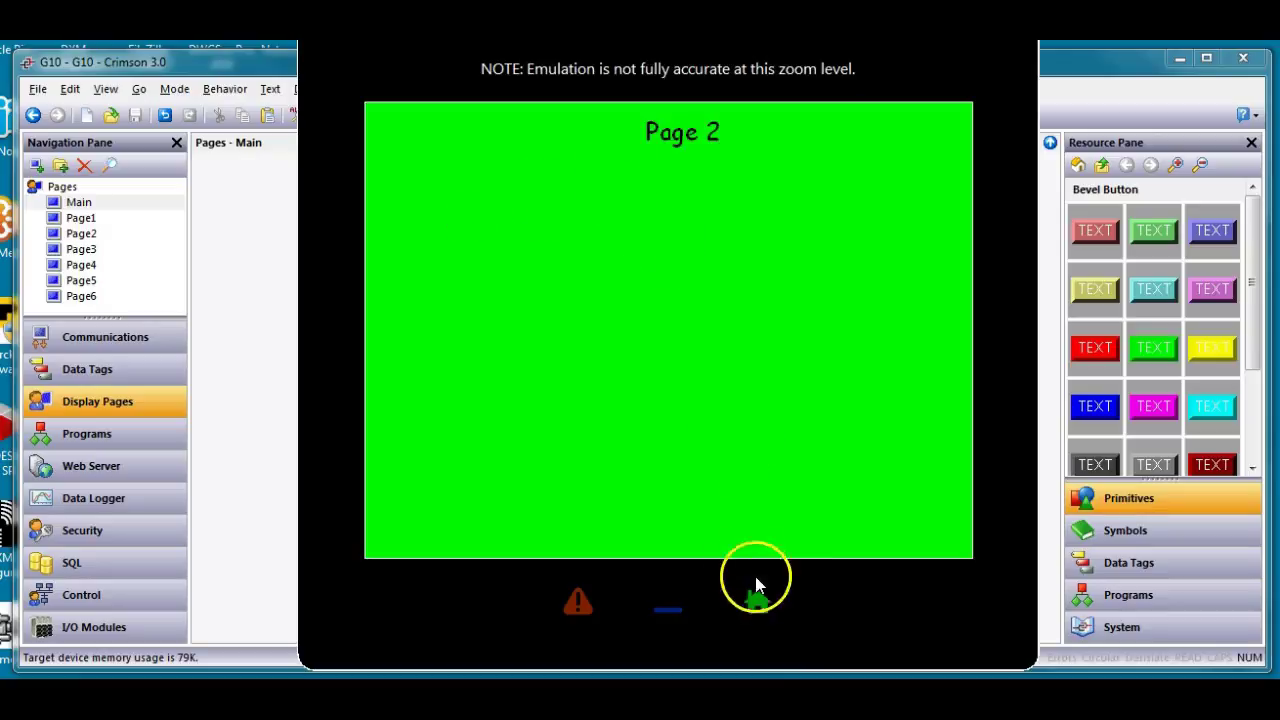
left_click(758, 592)
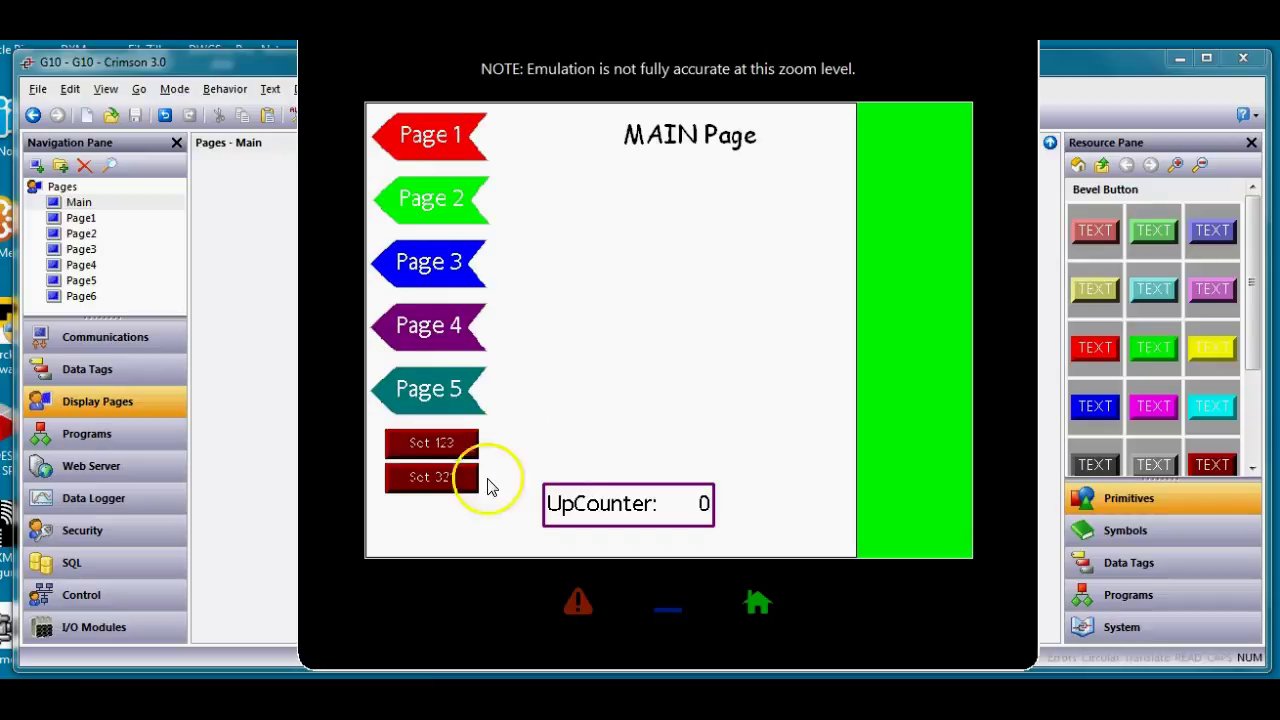
Test the Set 123 and Set 321 buttons on the emulated Main page, and close the emulator.
left_click(453, 451)
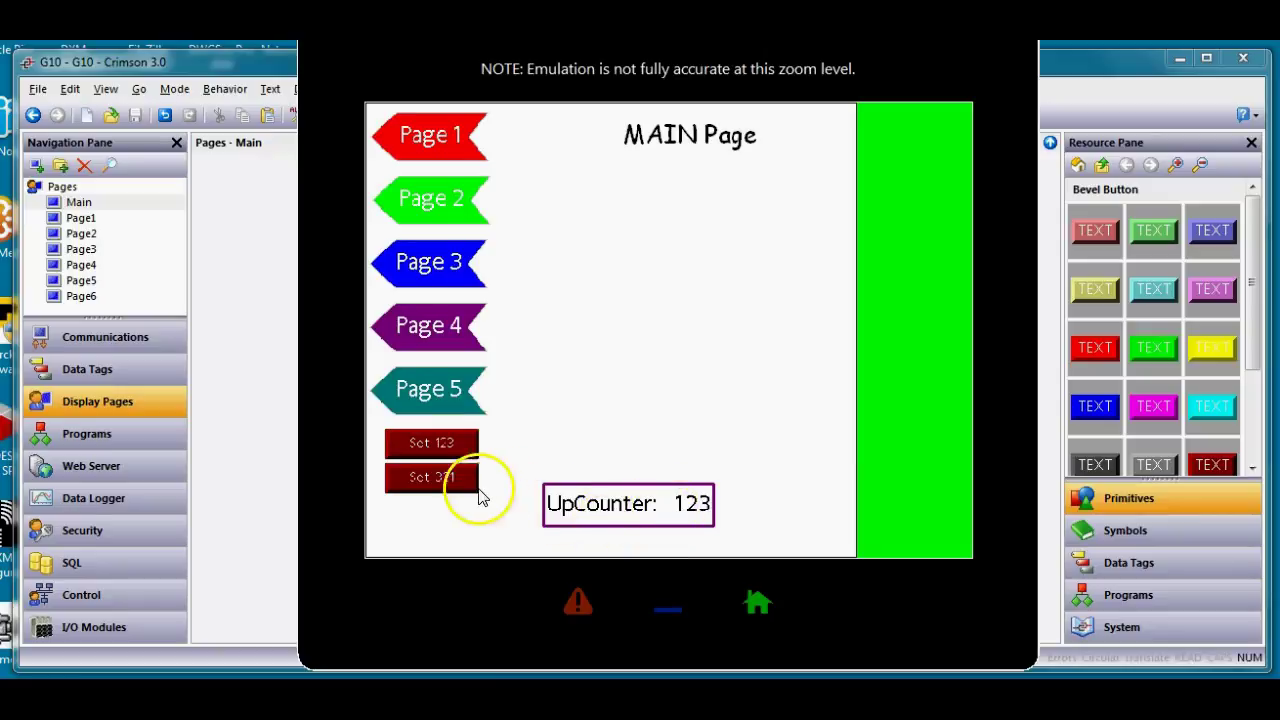
left_click(462, 485)
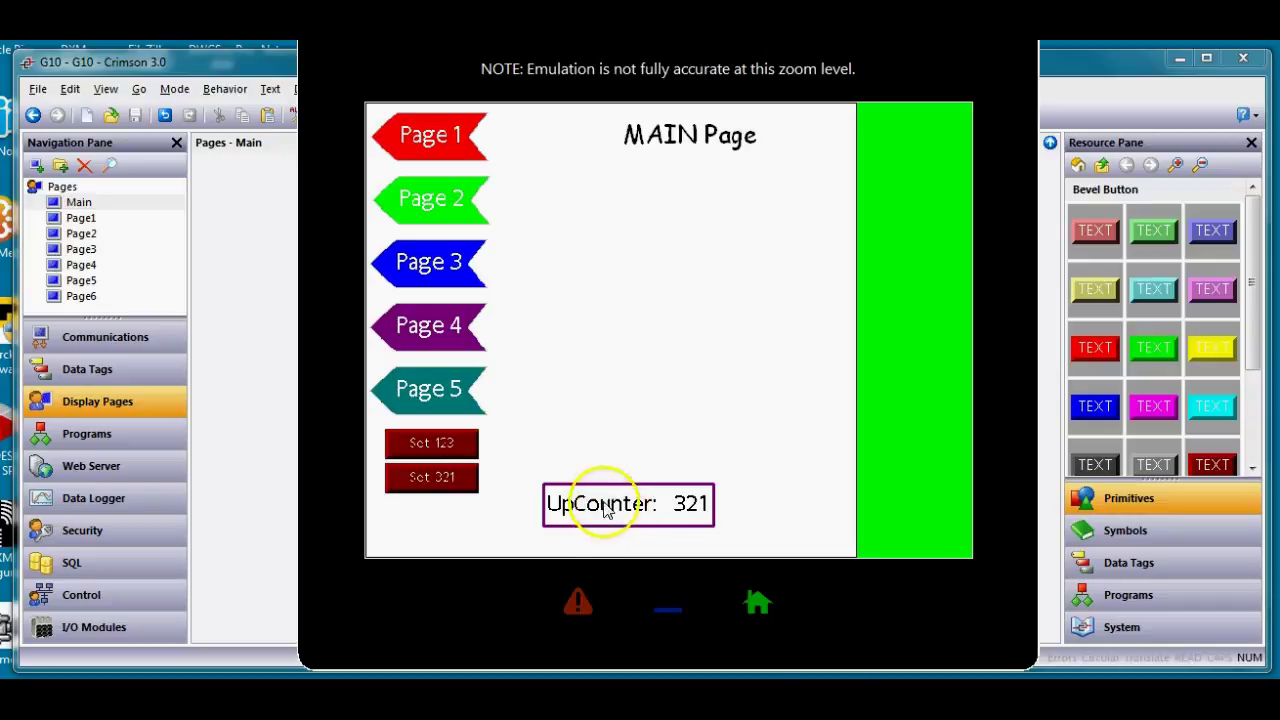
key("Escape")
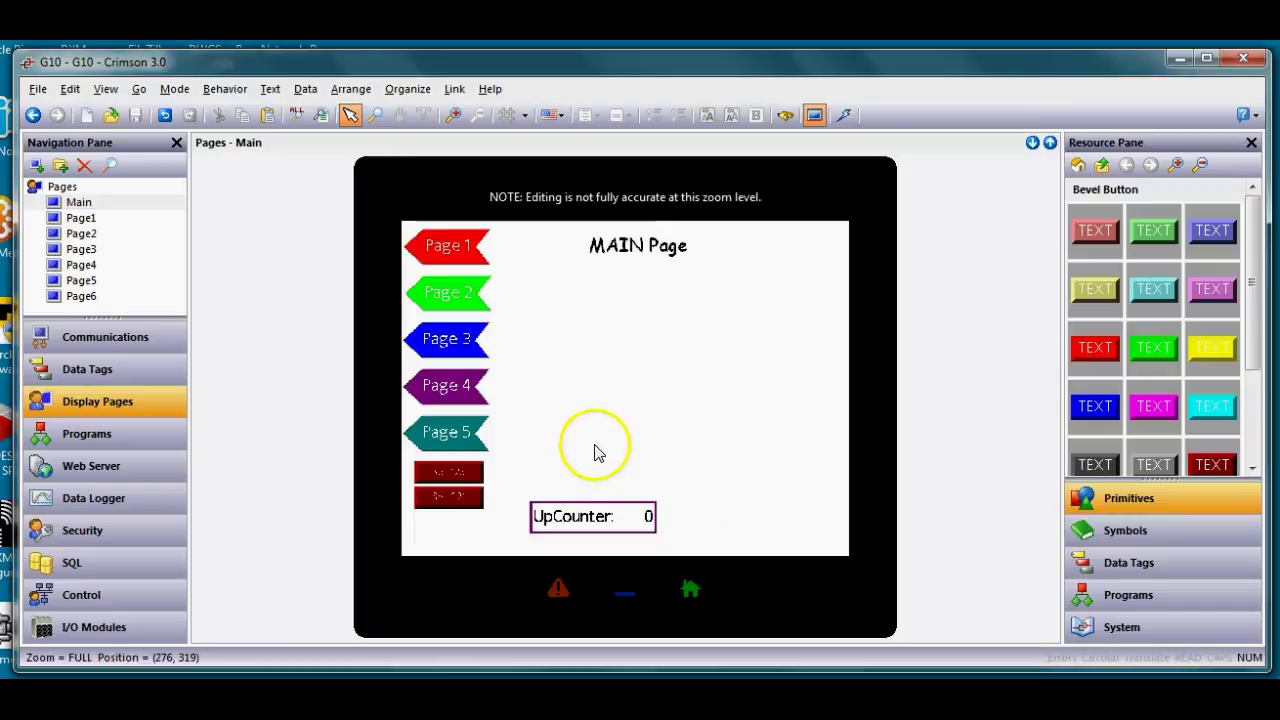
Delete the UpCounter data box and the MAIN Page title from the Main page.
left_click(598, 516)
mouse_move(598, 516)
left_mouse_down()
mouse_move(466, 545)
mouse_move(640, 520)
left_mouse_up()
left_click(528, 541)
key("Delete")
left_click(638, 249)
key("Delete")
left_click(723, 347)
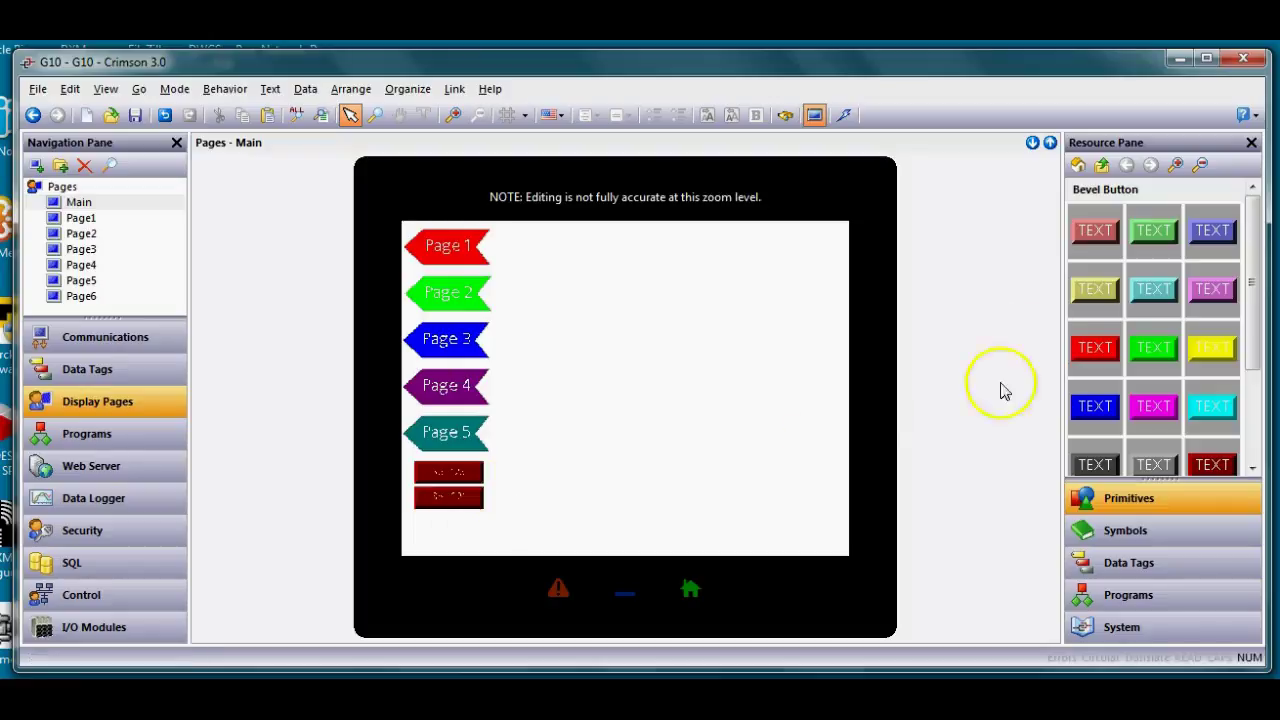
Place a gray Panel (Border) primitive over the navigation and Set buttons, 163 by 480 pixels from the page's upper-left corner.
left_click(1101, 165)
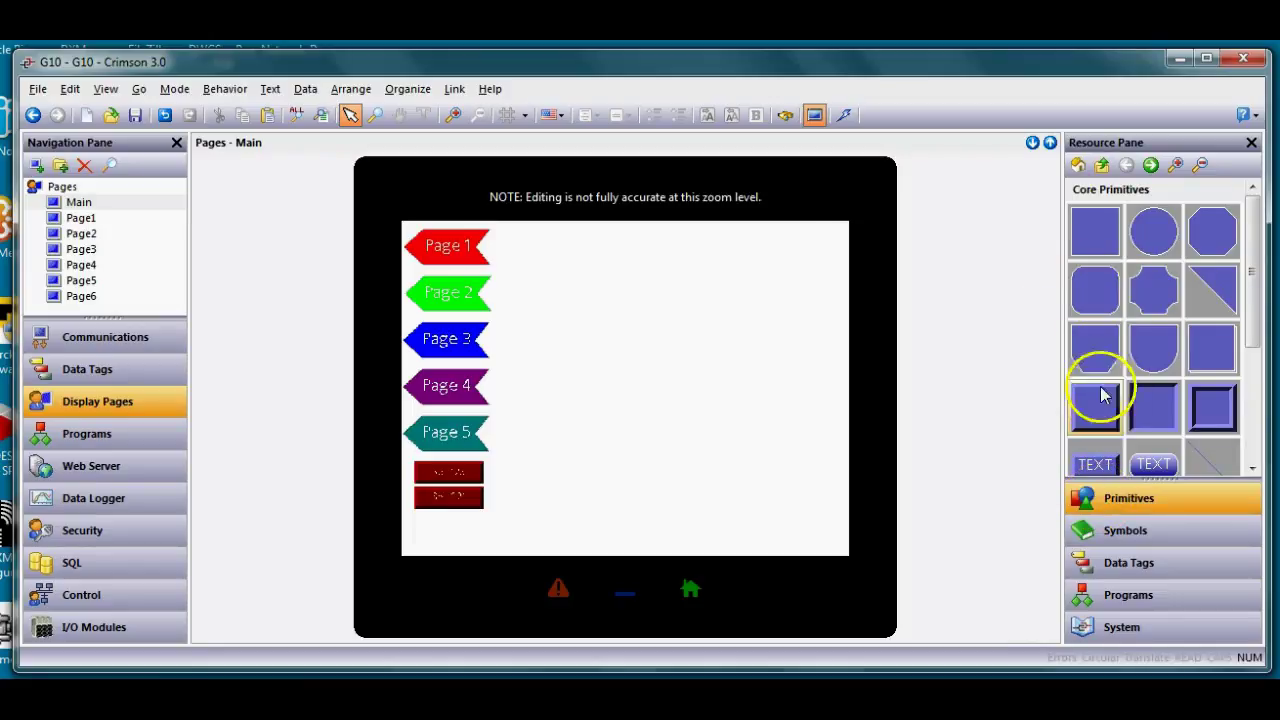
mouse_move(1105, 413)
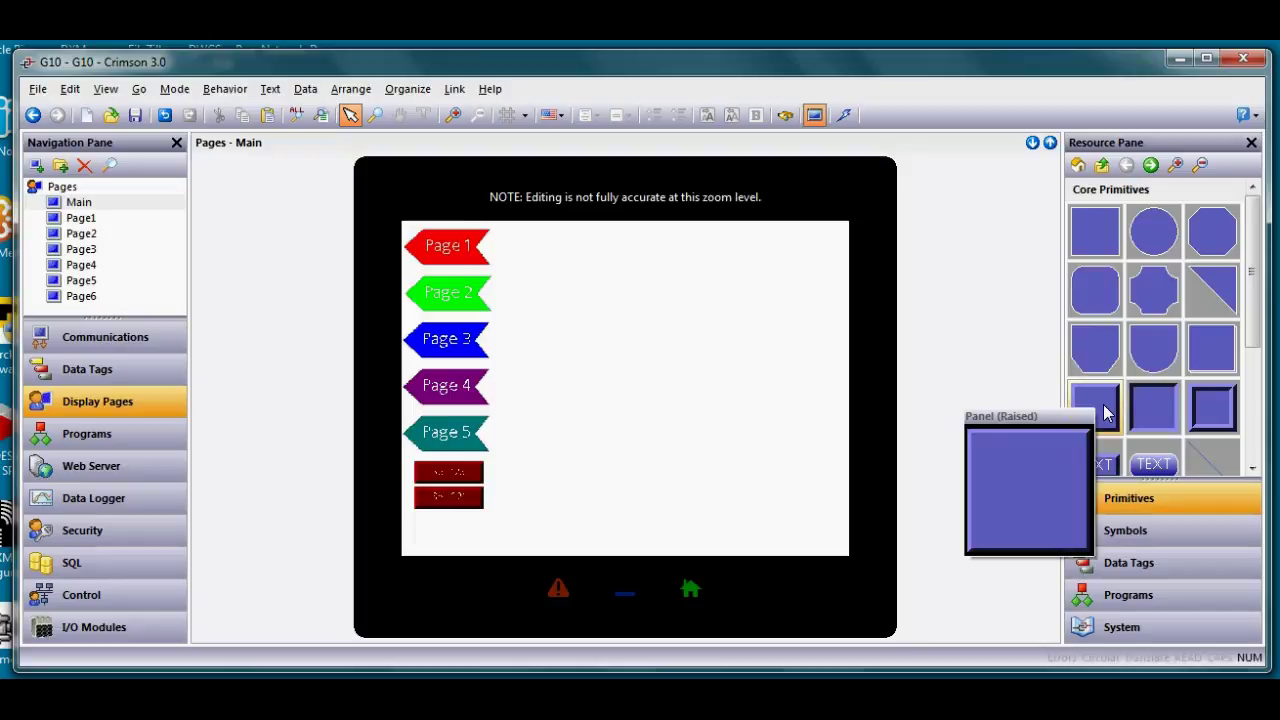
mouse_move(1222, 418)
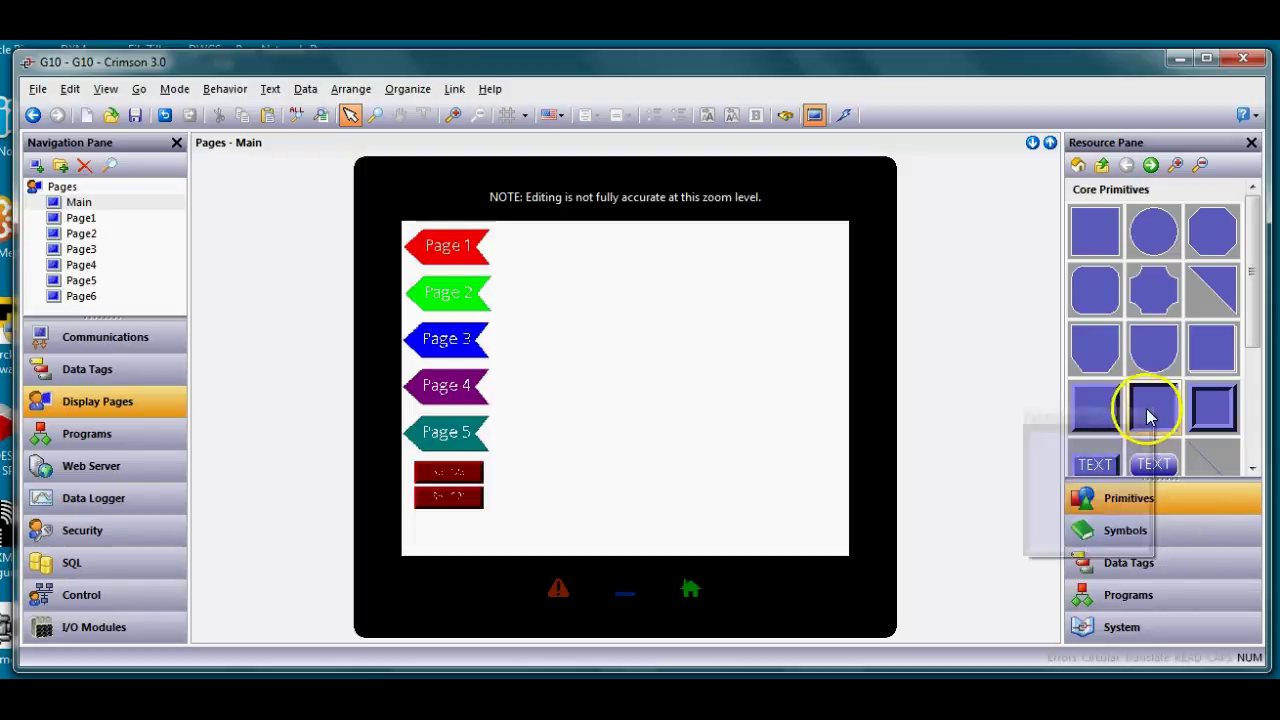
left_click(1155, 415)
mouse_move(1212, 418)
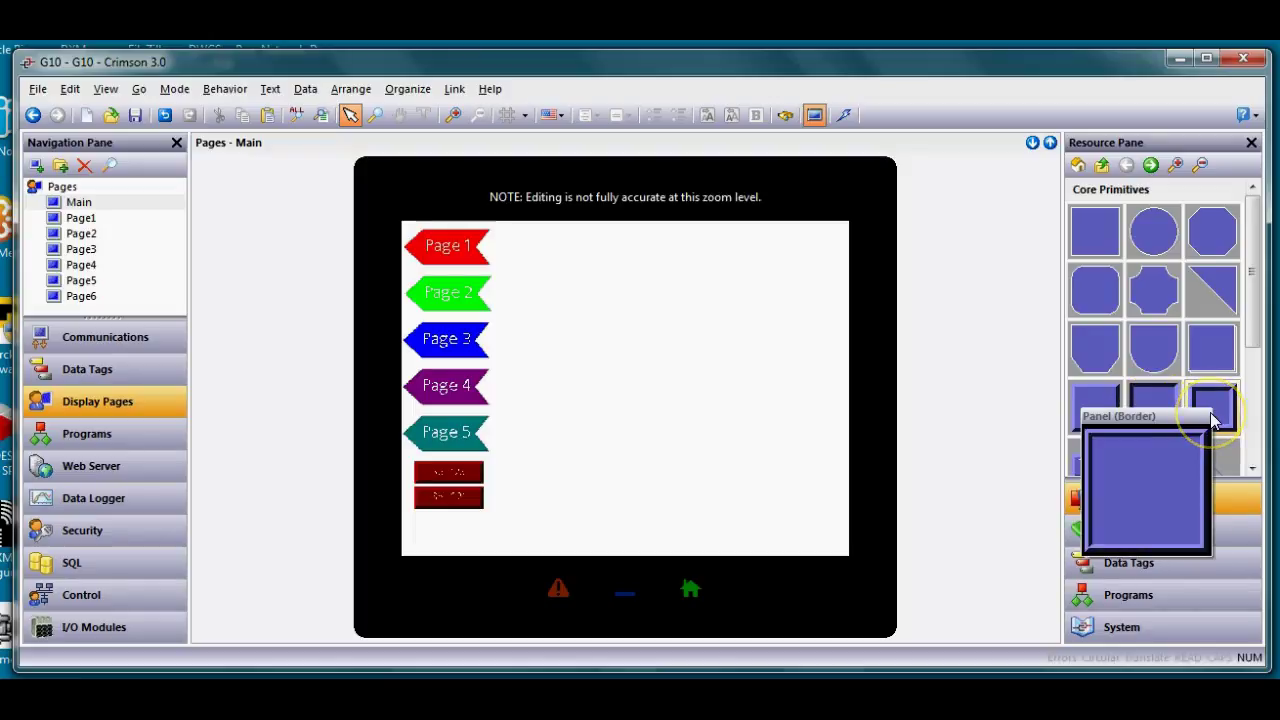
double_click(1212, 420)
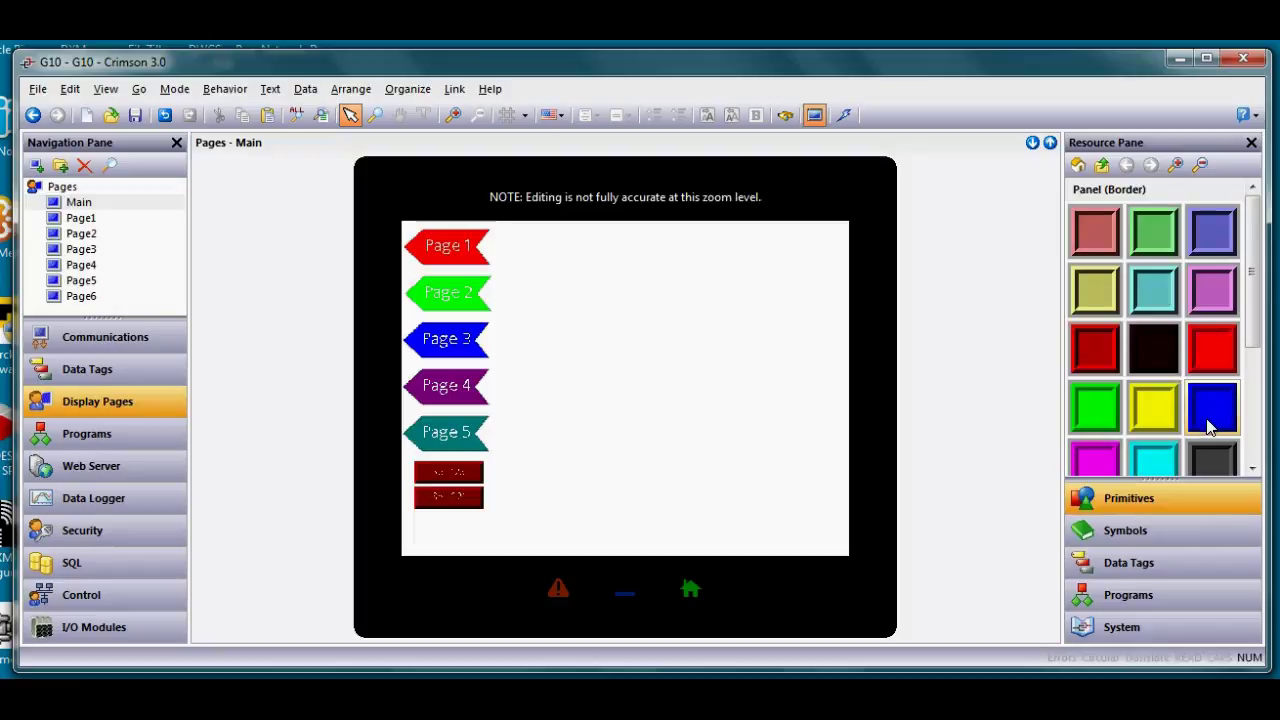
left_click(1214, 452)
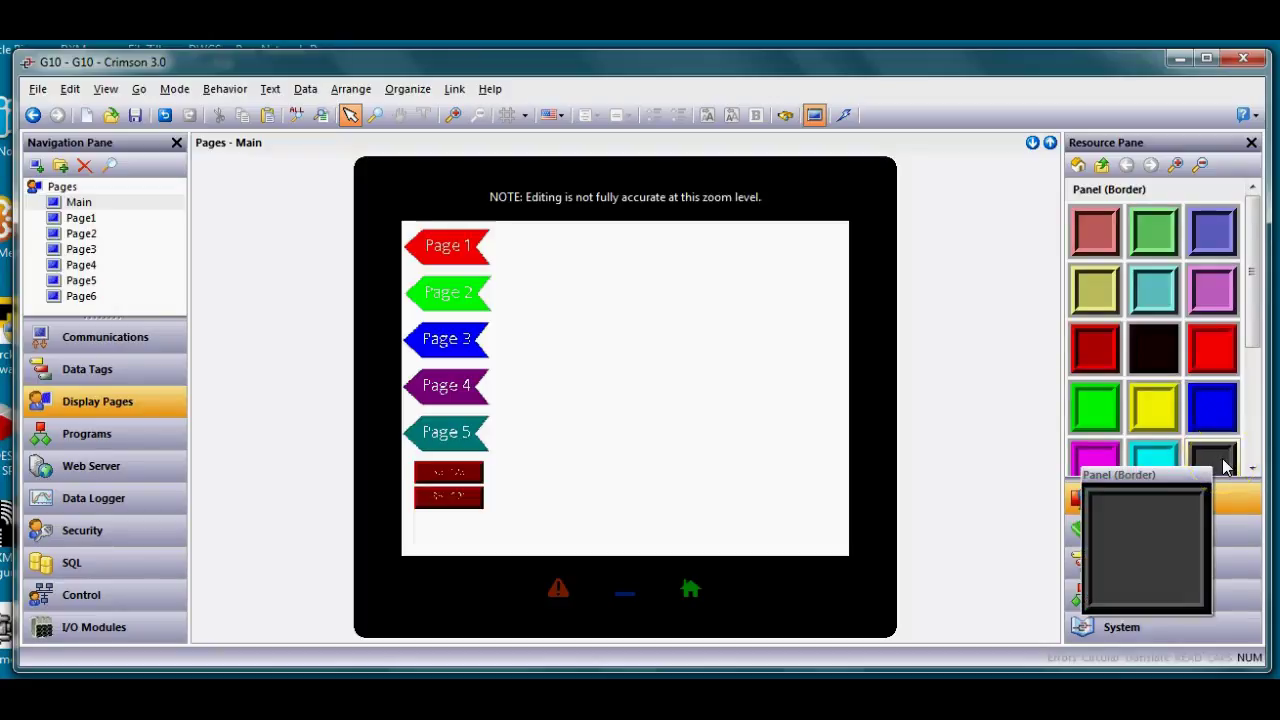
left_click(1255, 438)
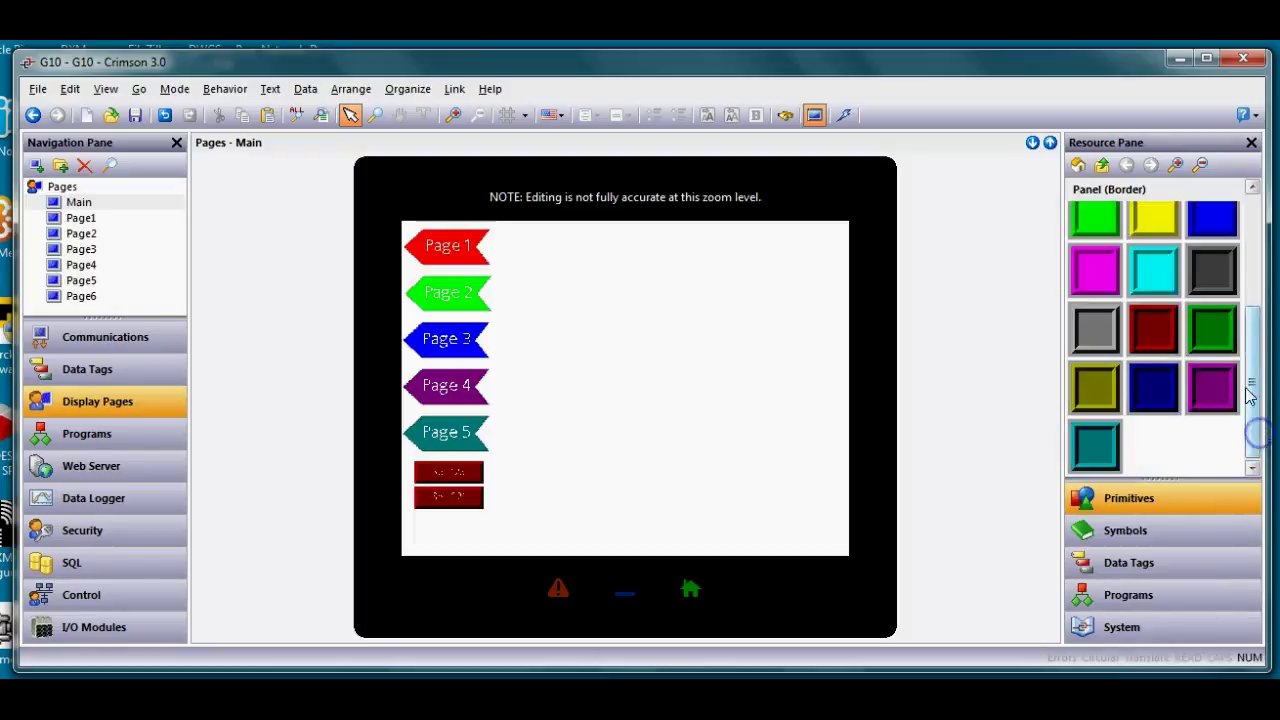
left_click(1107, 326)
left_click_drag(1103, 328, 515, 578)
Move the gray bordered panel to the back, behind the page and Set buttons.
right_click(485, 508)
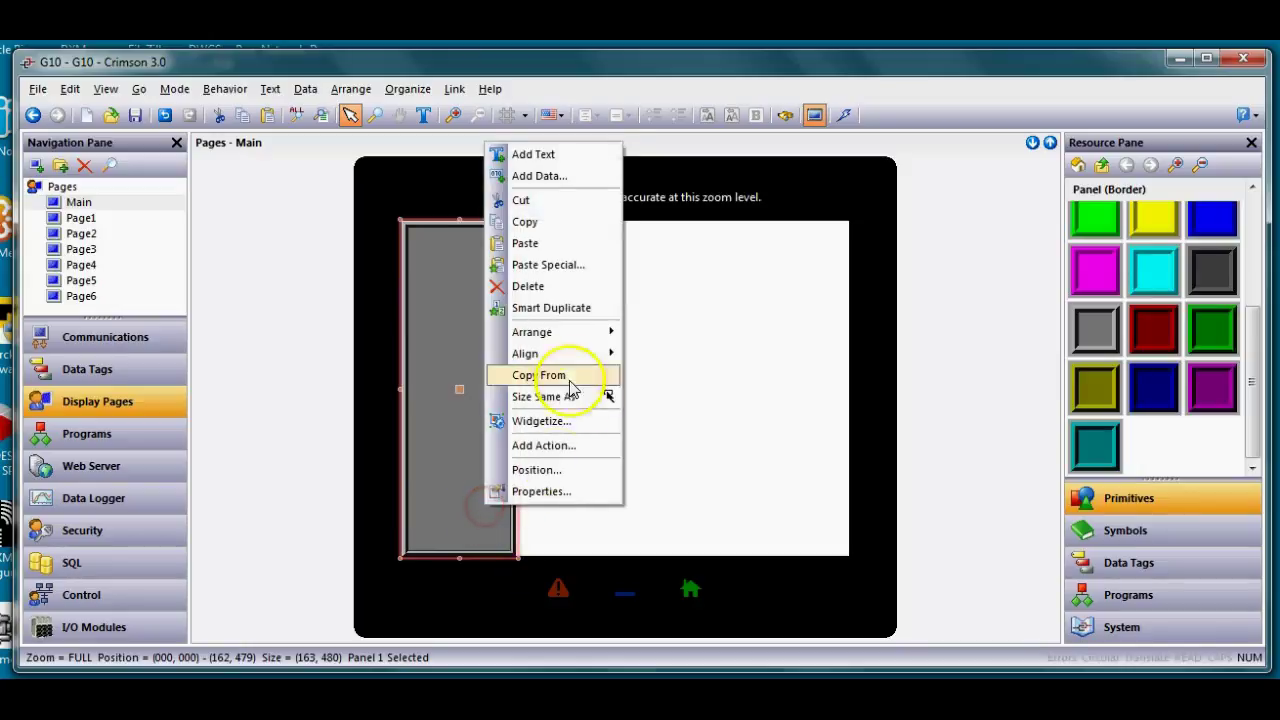
mouse_move(571, 334)
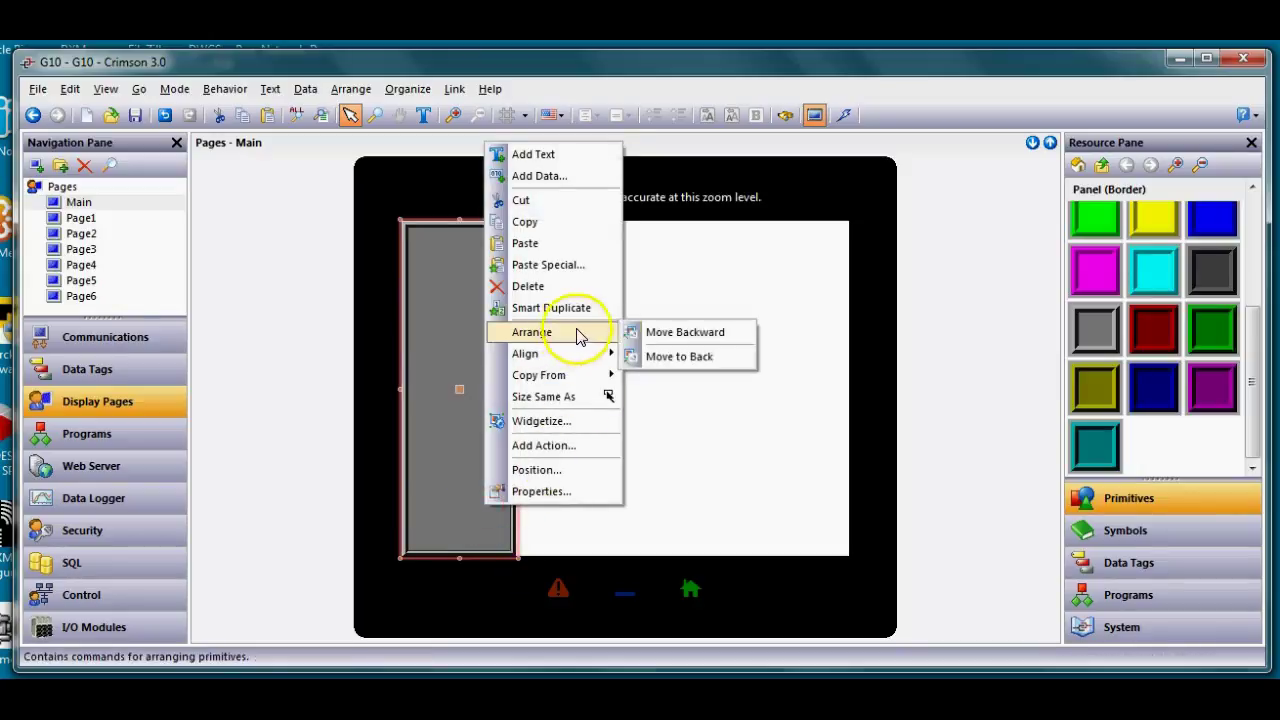
left_click(681, 359)
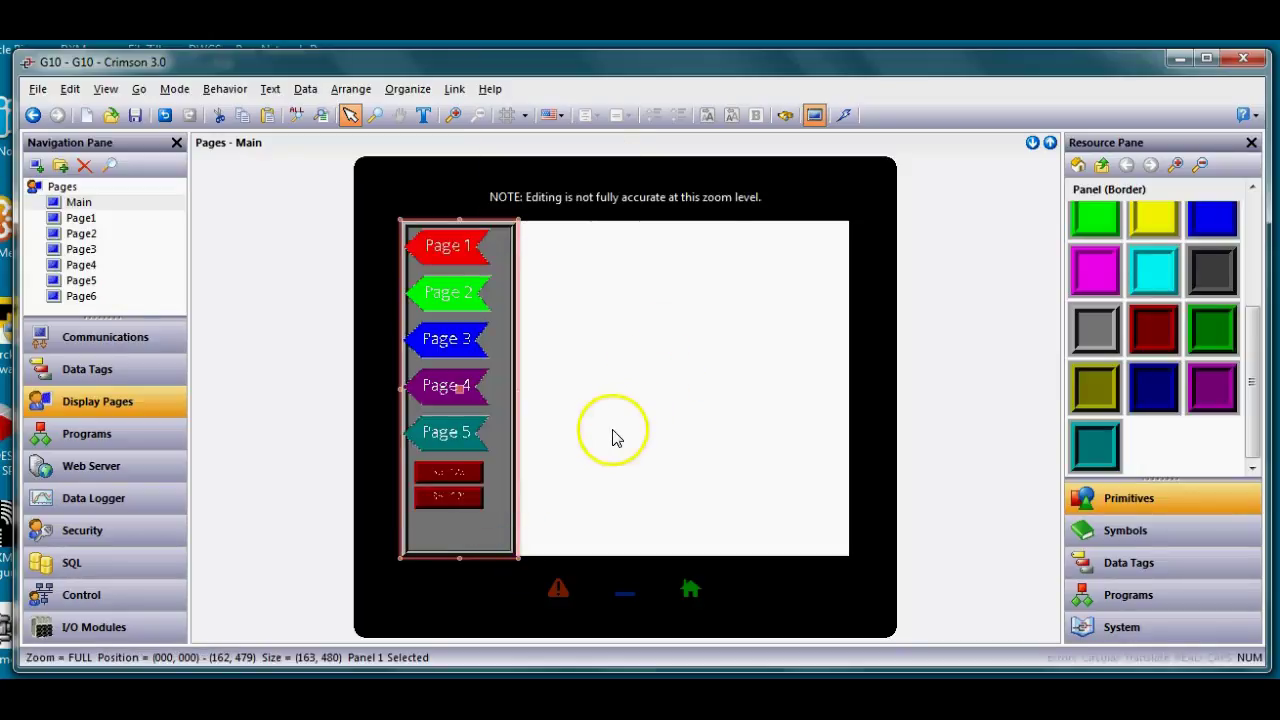
scroll(551, 474, "up", 1)
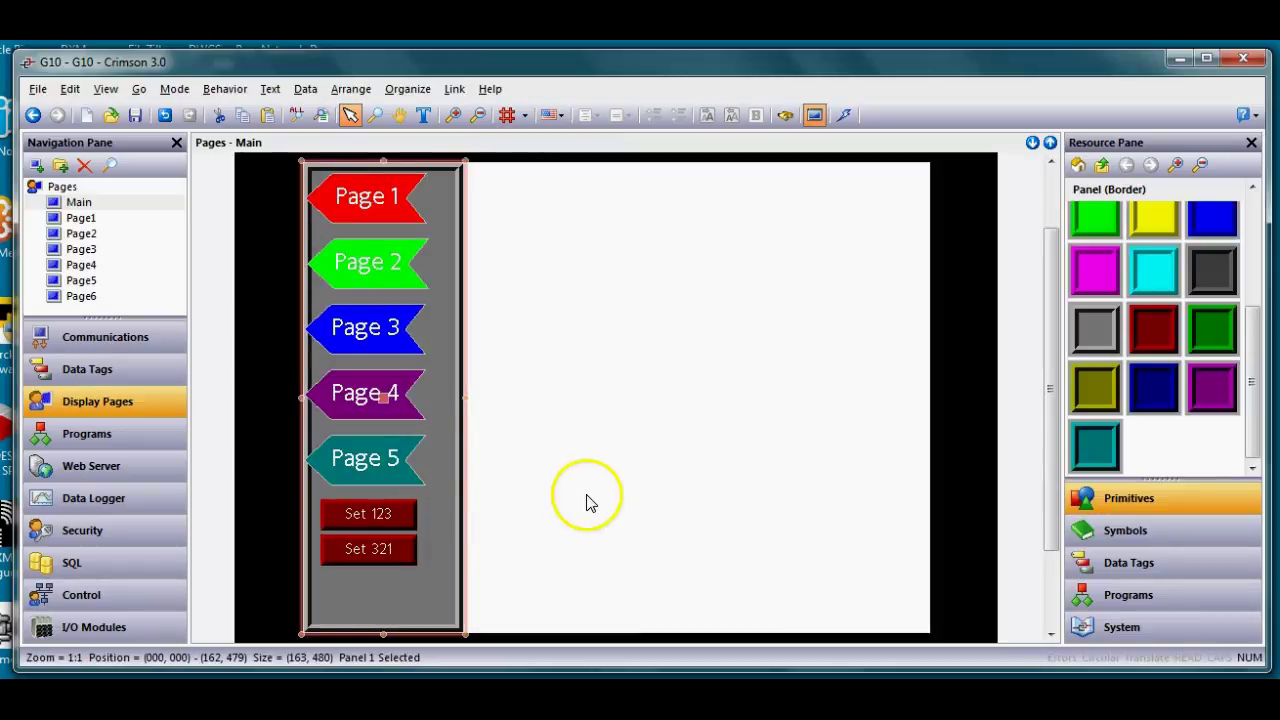
Narrow the gray bordered panel to 142 by 480 pixels and move it aside, clear of the page and Set buttons.
left_click_drag(463, 397, 443, 400)
left_click_drag(337, 391, 307, 410)
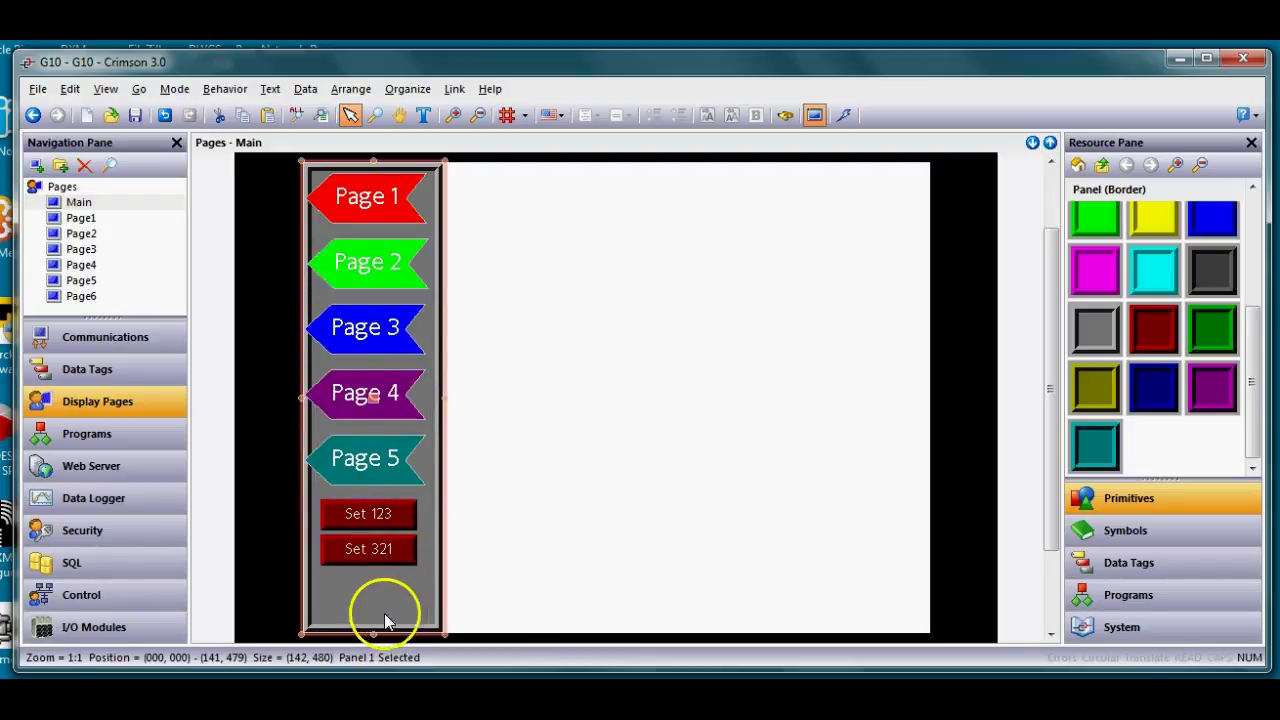
left_click_drag(371, 606, 646, 629)
left_click(500, 587)
Select the five page buttons and both Set buttons together and shift them 5 pixels to the right.
left_click_drag(451, 594, 264, 158)
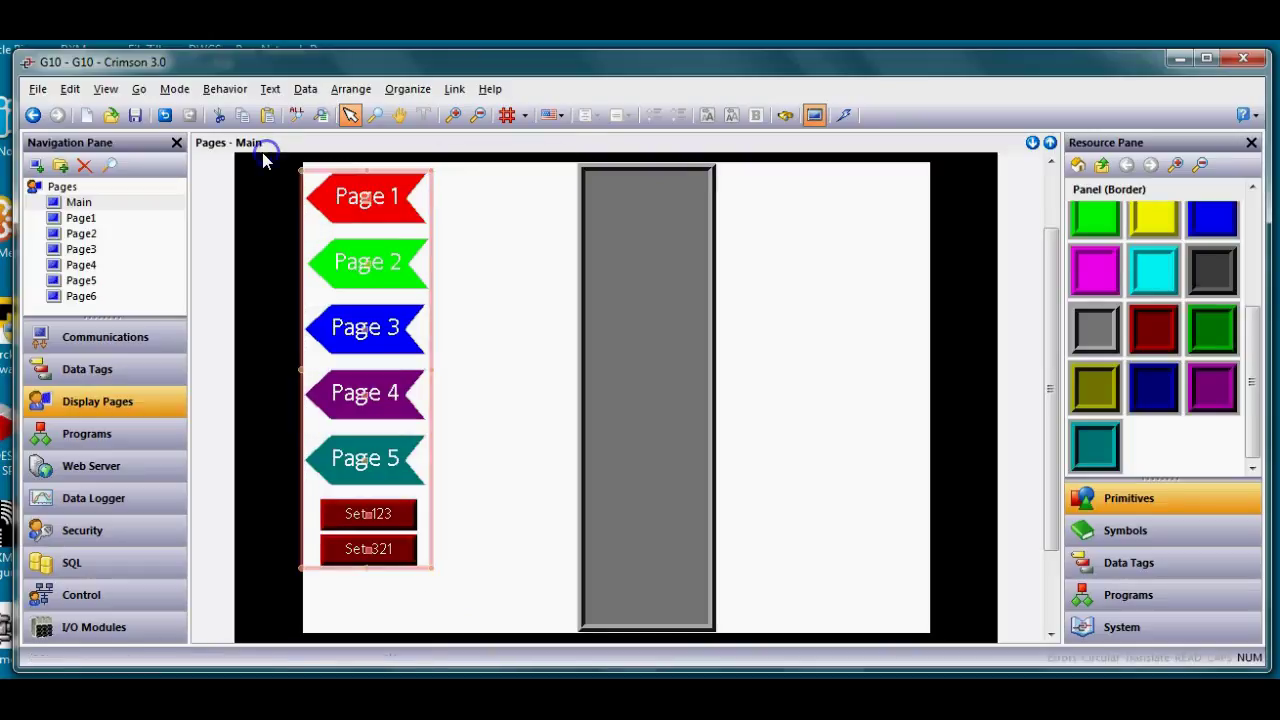
left_click(364, 233)
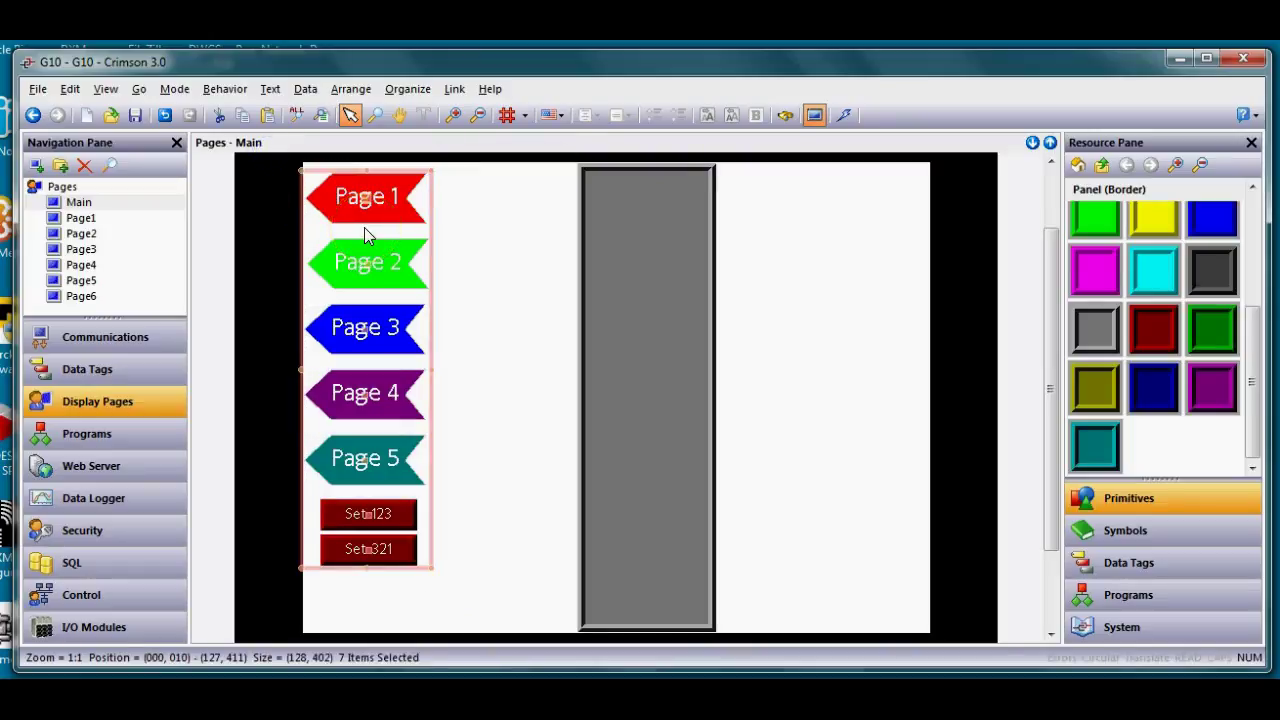
key("Right")
key("Right")
key("Right")
key("Right")
key("Right")
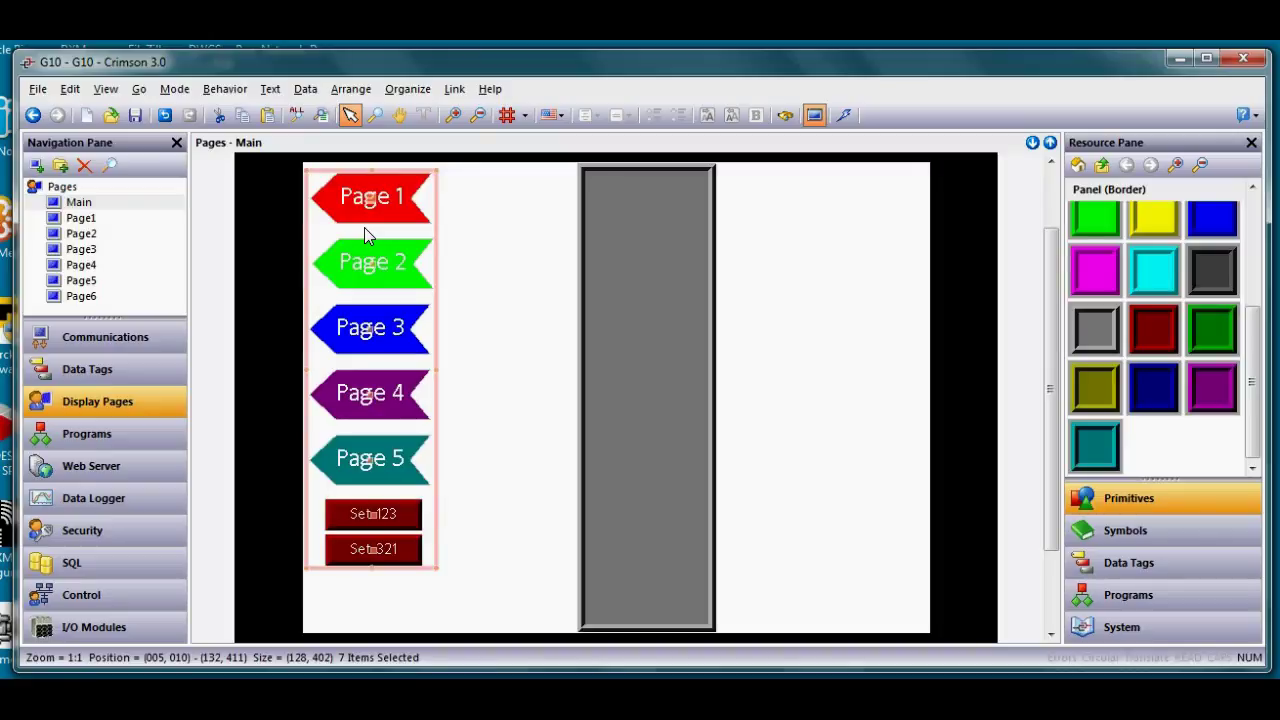
Move the gray bordered panel back behind the buttons at the Main page's upper-left corner.
left_click(566, 334)
left_click_drag(660, 364, 391, 377)
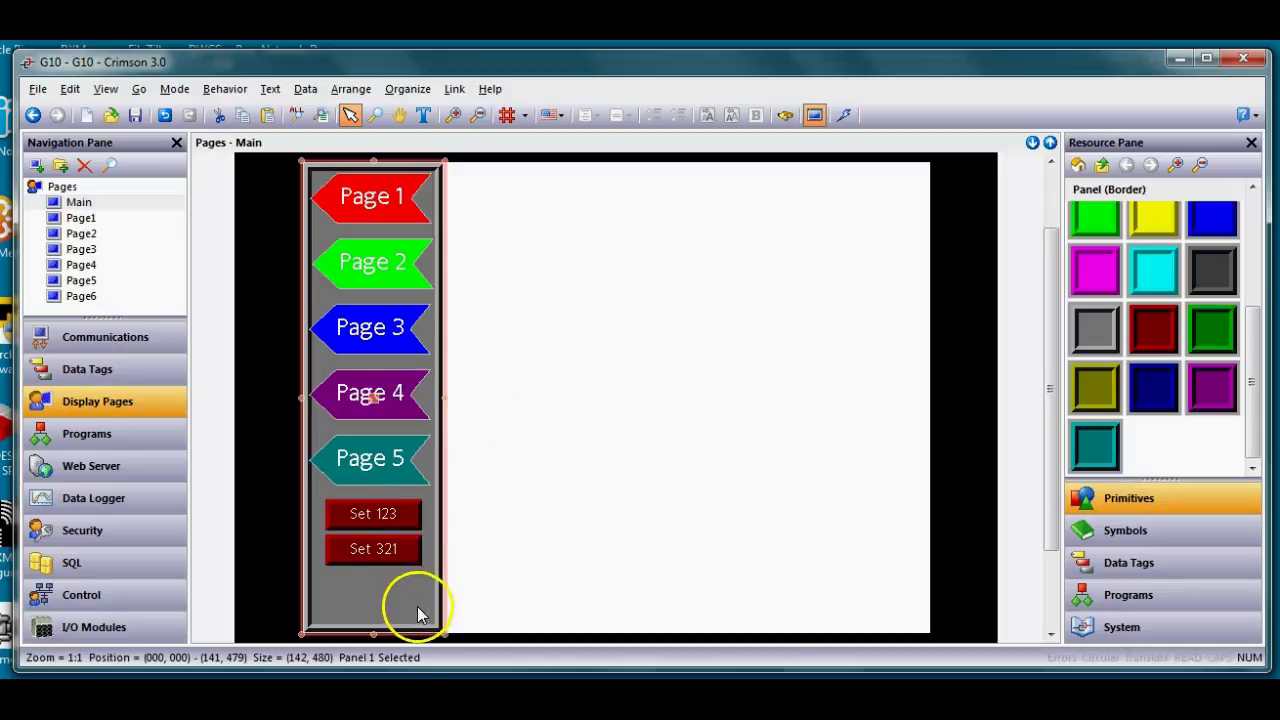
Shift the five page buttons and both Set buttons another 2 pixels to the right, and save the database.
left_click(546, 578)
left_click_drag(529, 584, 302, 165)
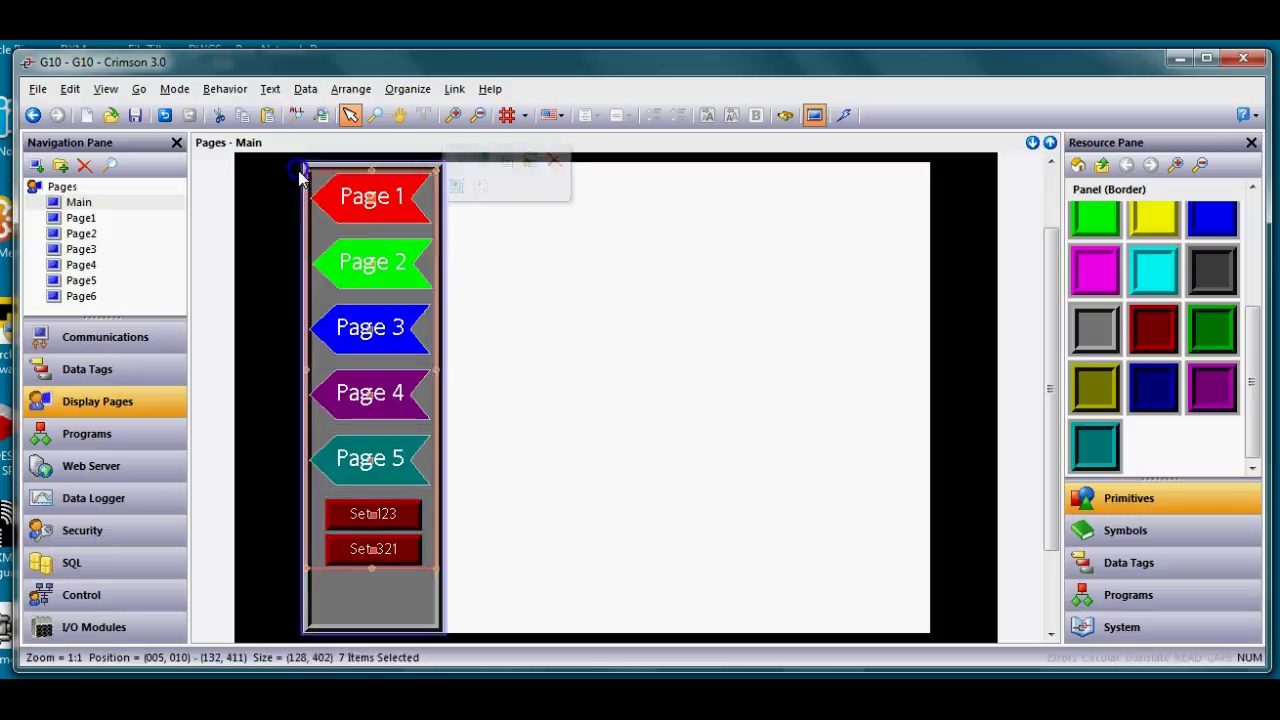
key("Right")
key("Right")
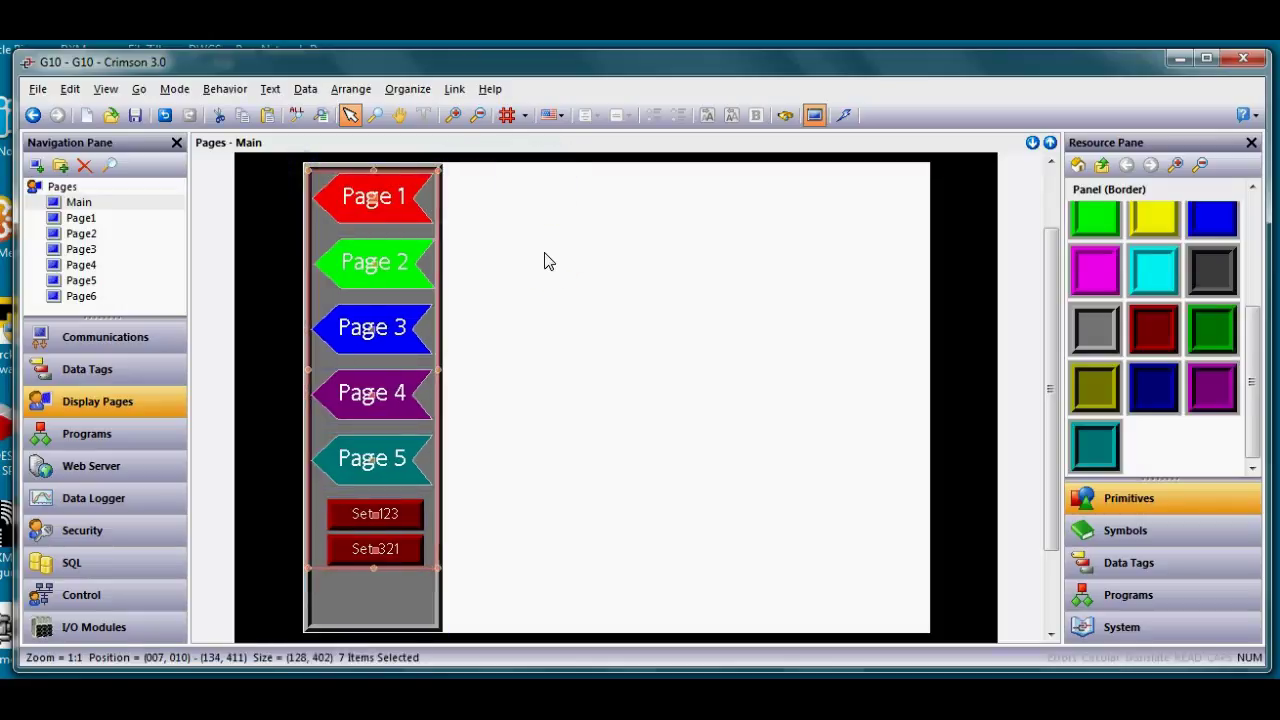
left_click(606, 360)
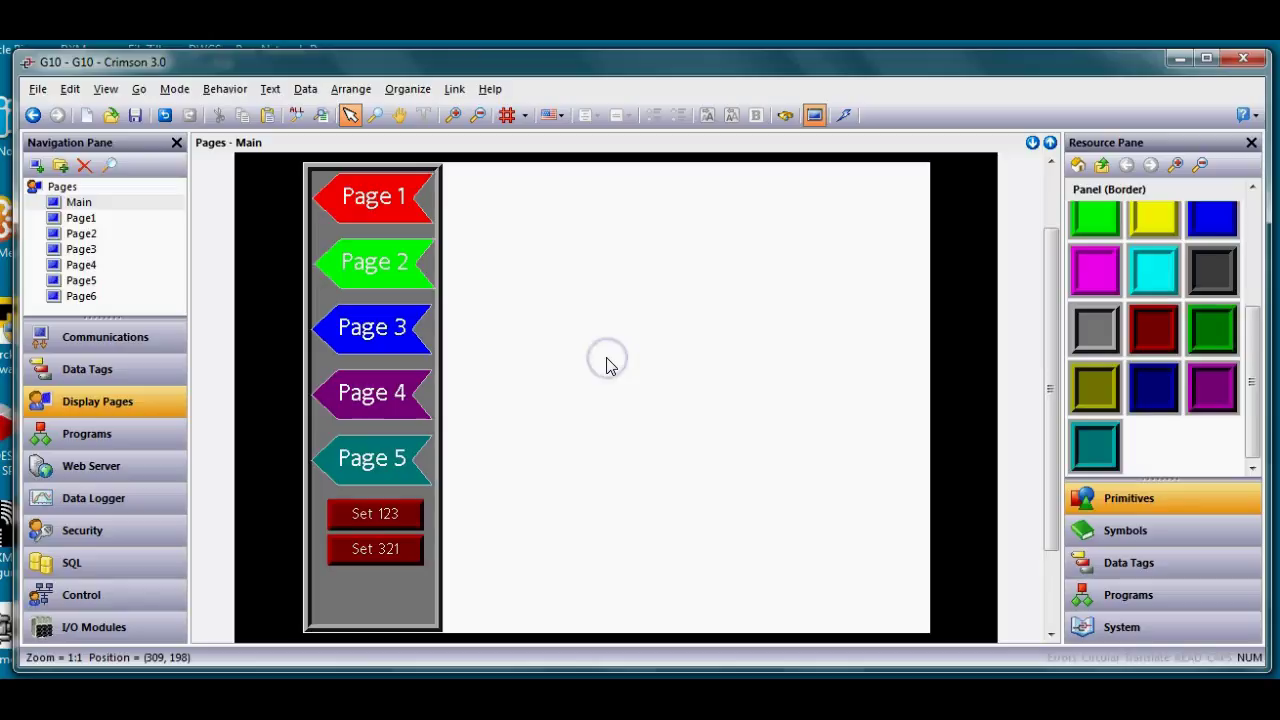
left_click(135, 115)
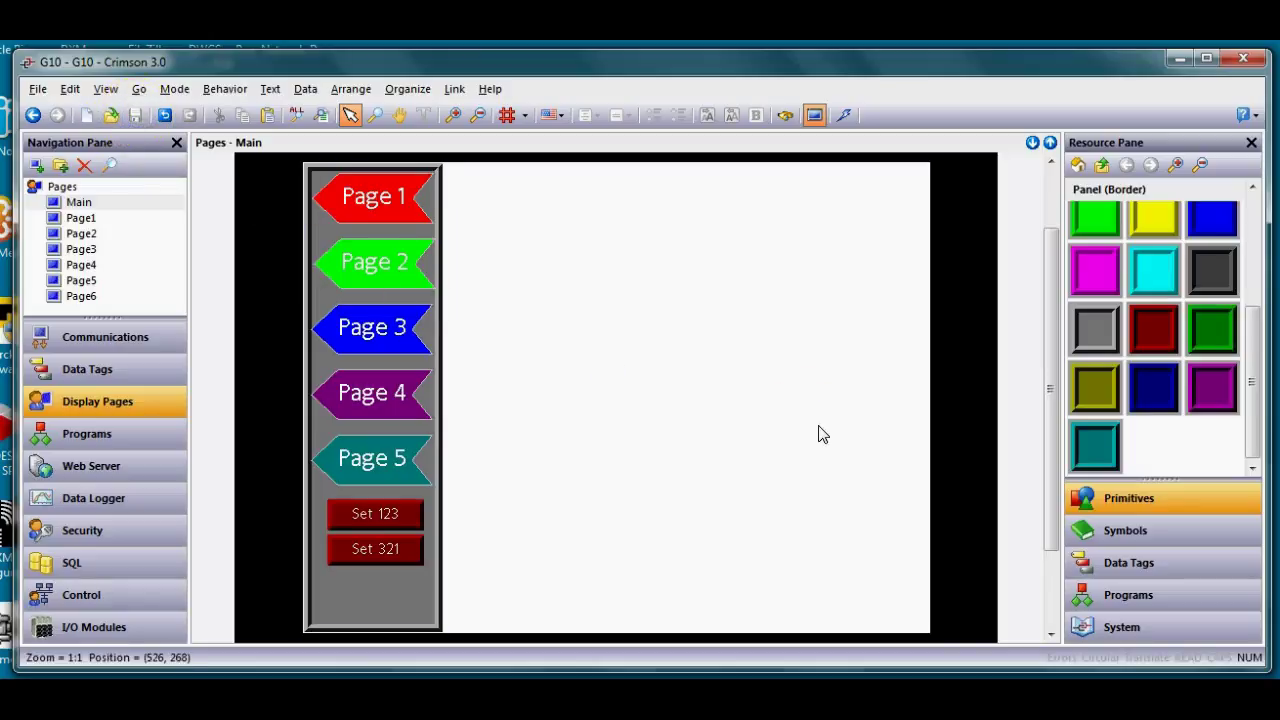
Test the popup menu's Page 1, Page 3 and Page 4 buttons in the emulator, reopening the menu with Home after each page.
left_click(845, 115)
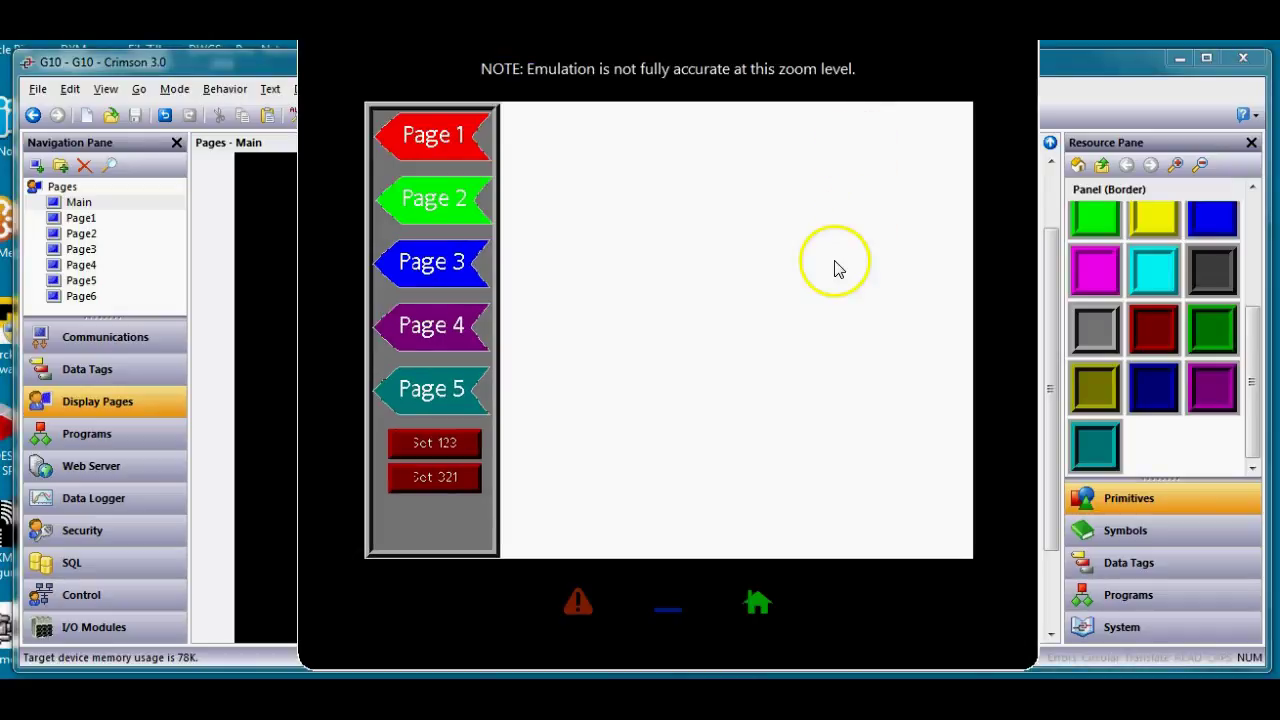
left_click(472, 148)
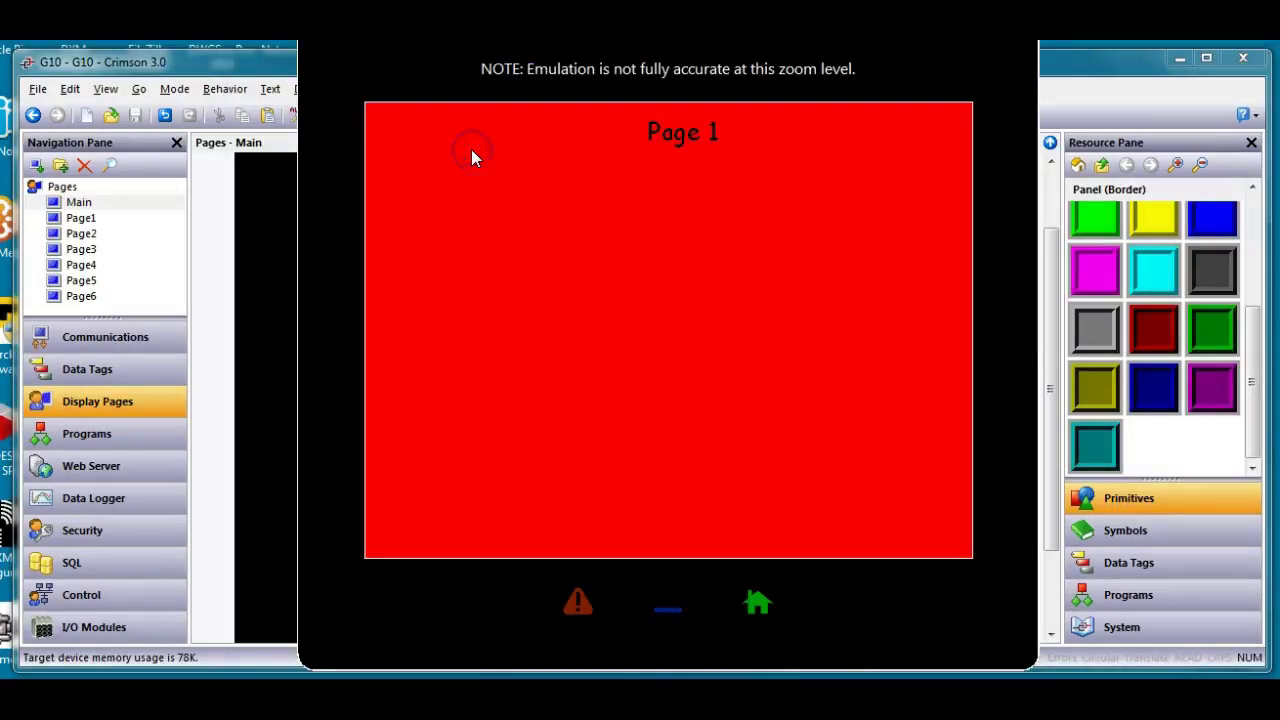
left_click(759, 605)
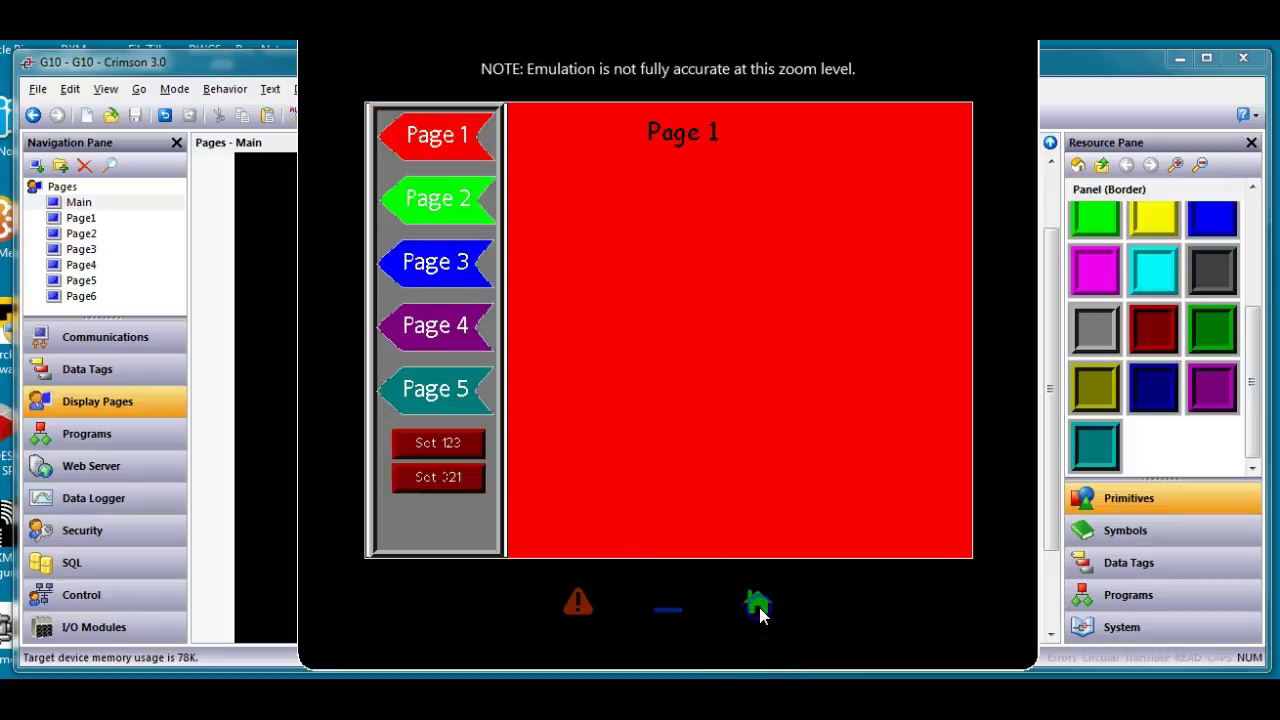
left_click(434, 264)
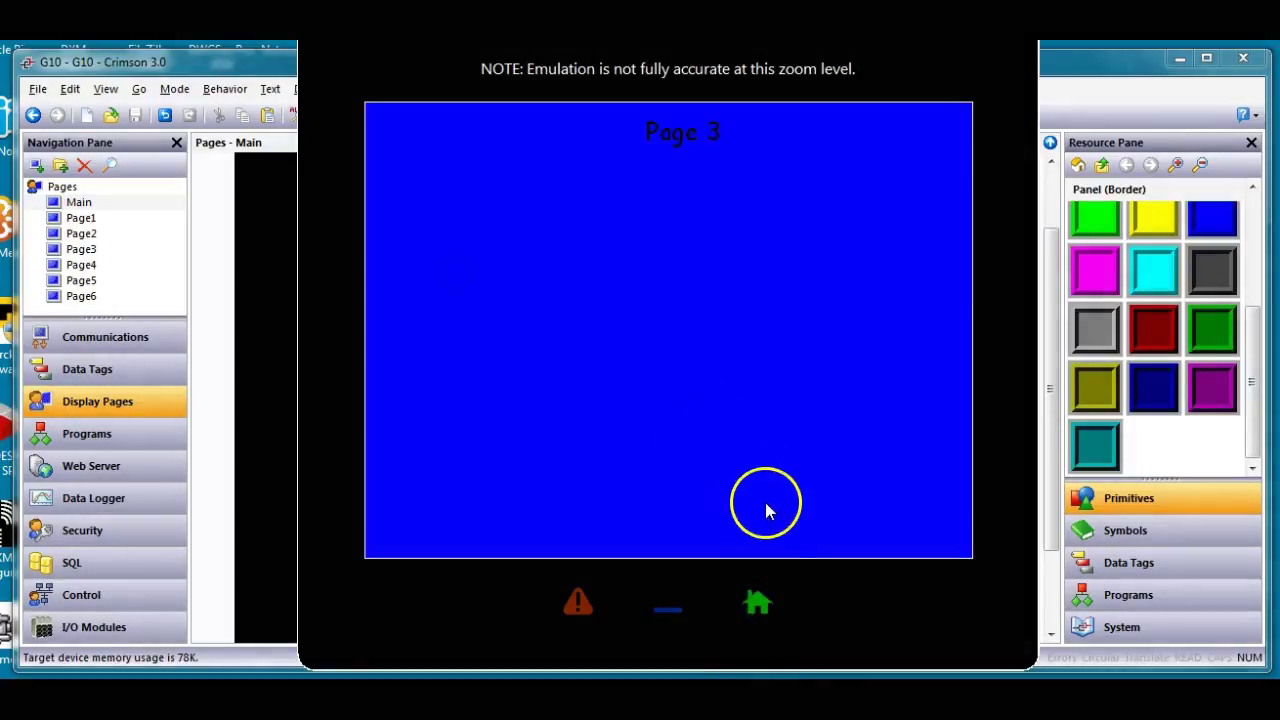
left_click(762, 604)
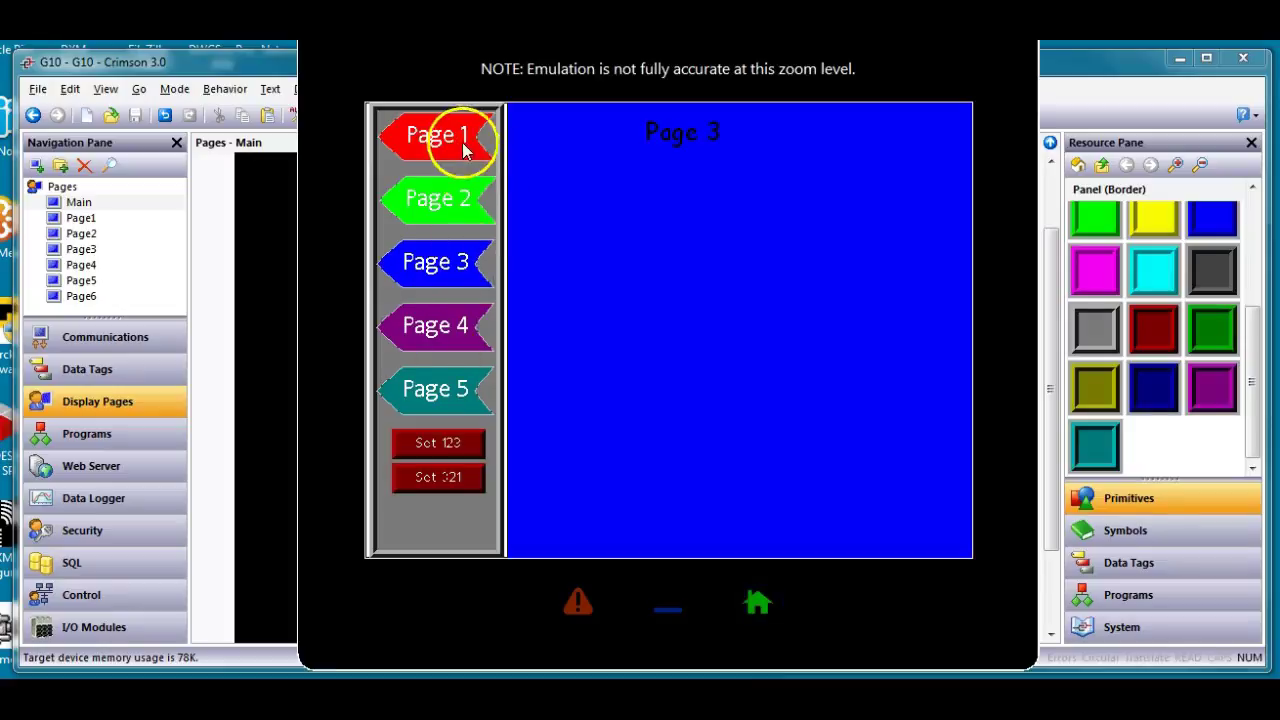
left_click(470, 345)
left_click(764, 601)
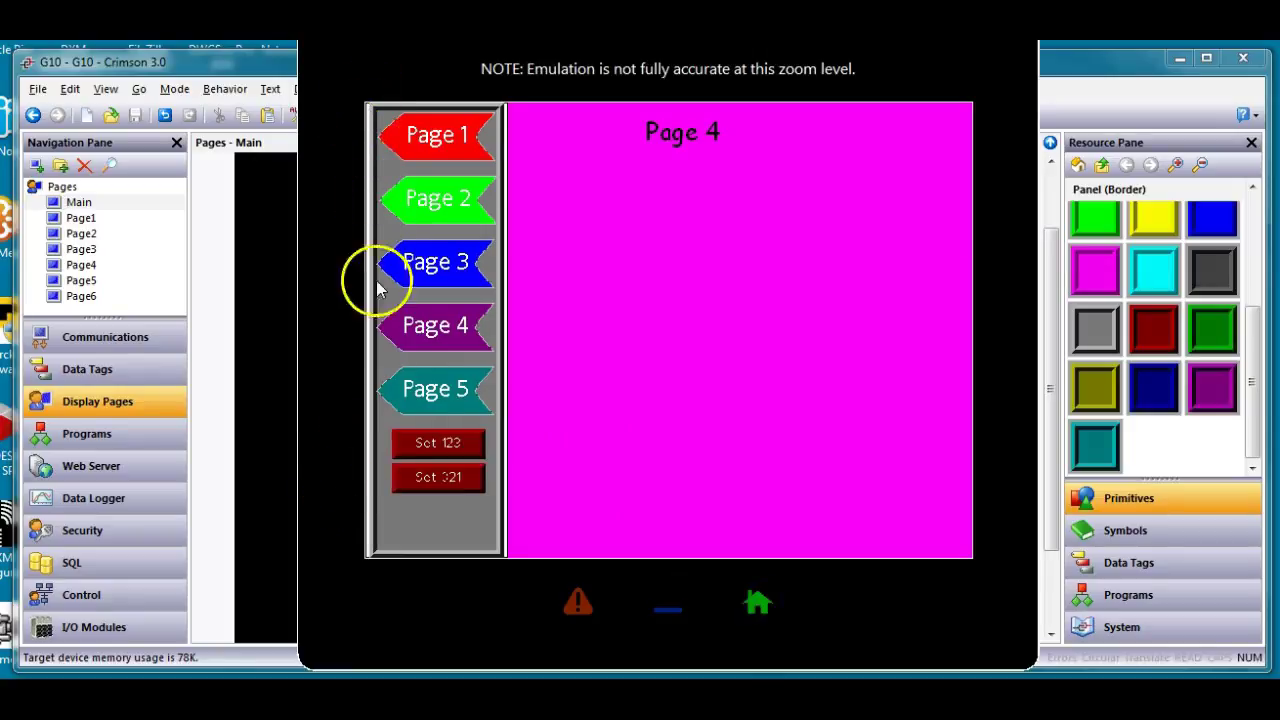
Test the Set 123, Set 321, Page 5 and Page 1 buttons of the emulated popup menu, and close the emulator.
left_click(459, 441)
left_click(470, 479)
left_click(467, 408)
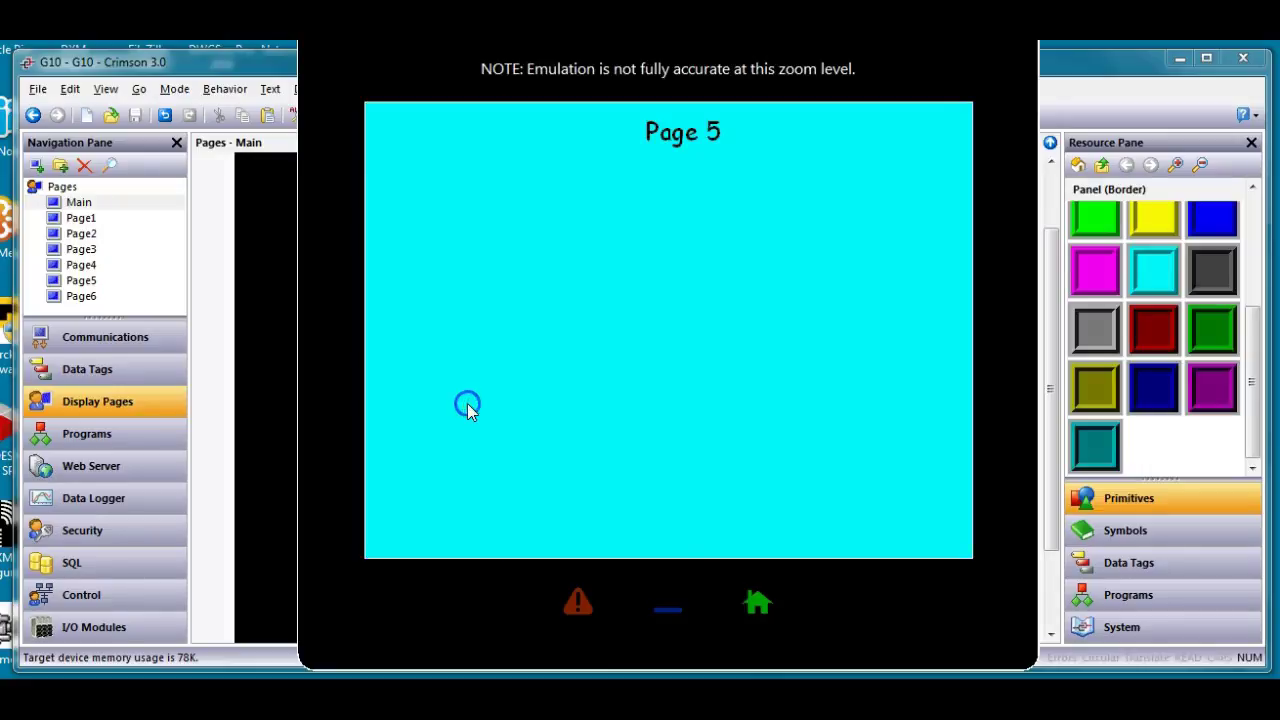
left_click(757, 605)
left_click(456, 152)
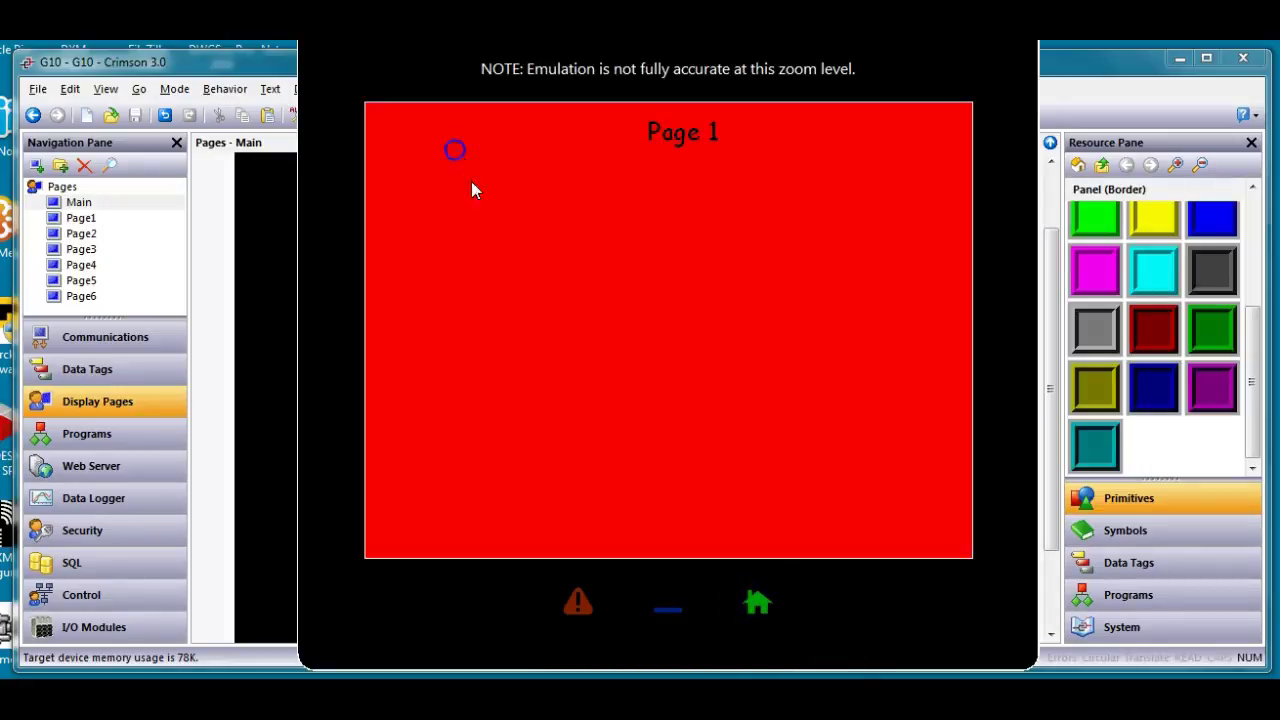
key("Escape")
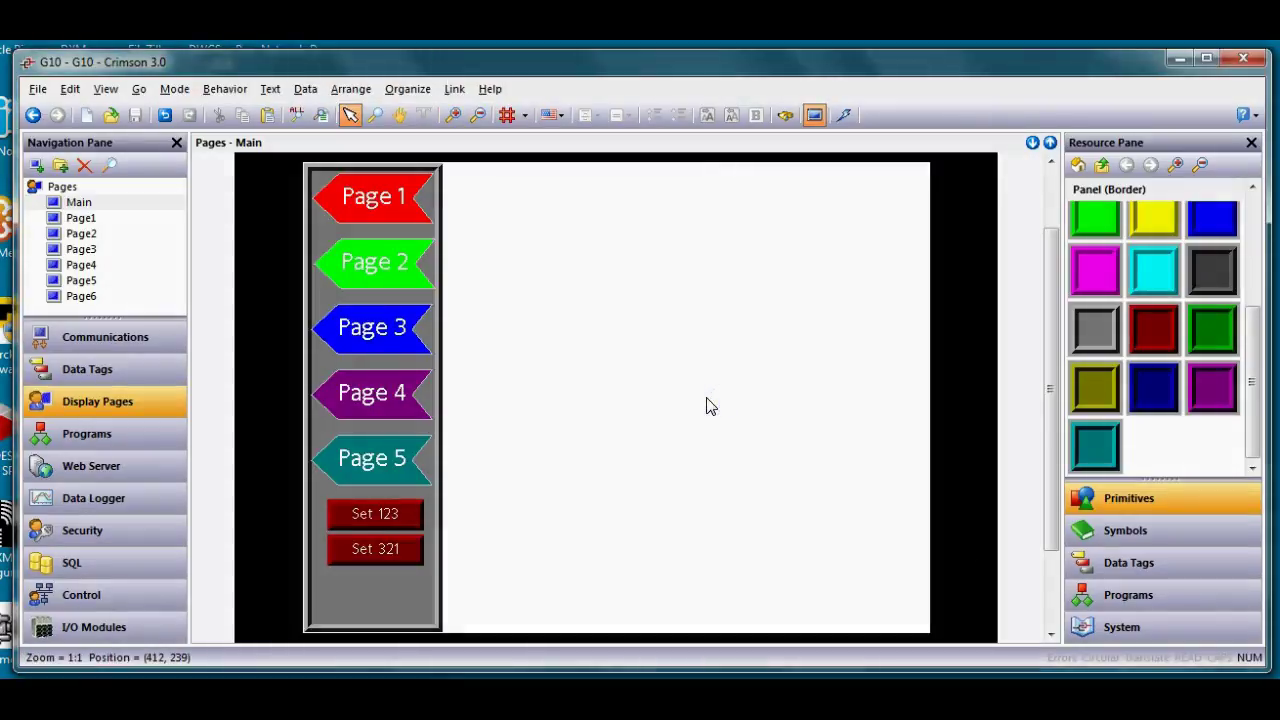
left_click(697, 406)
left_click(643, 412)
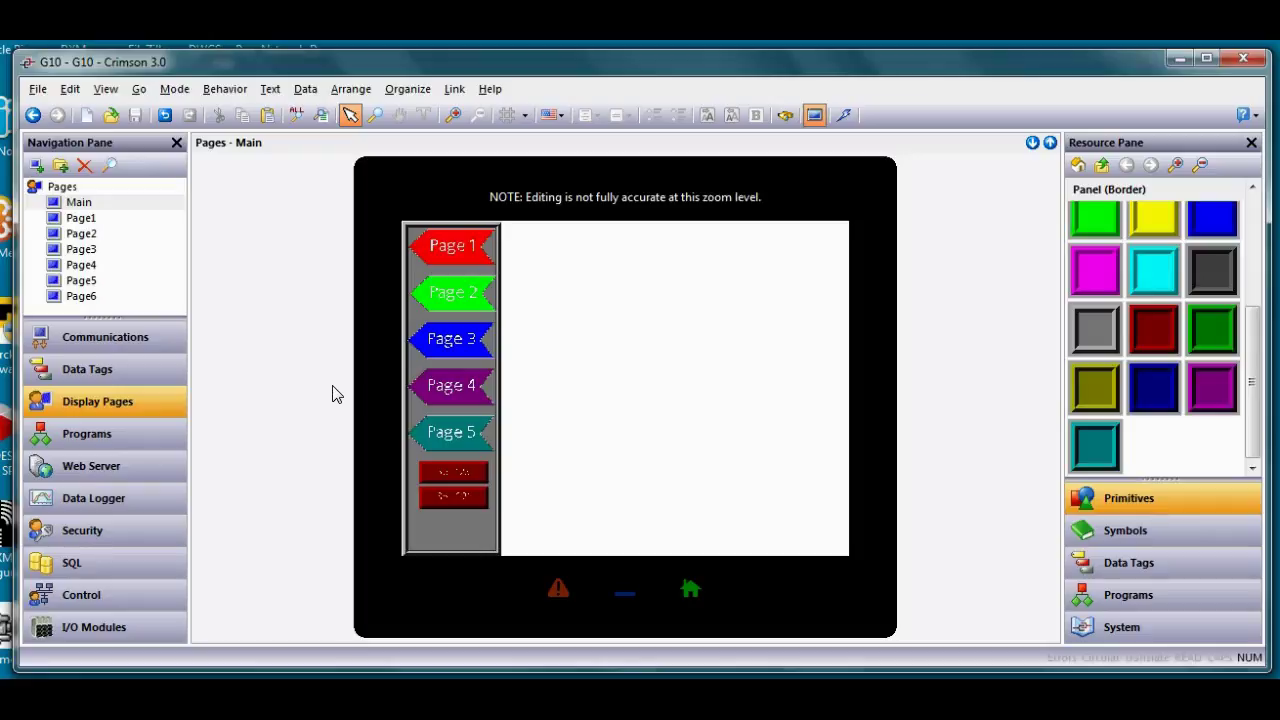
left_click(443, 434)
left_click(620, 449)
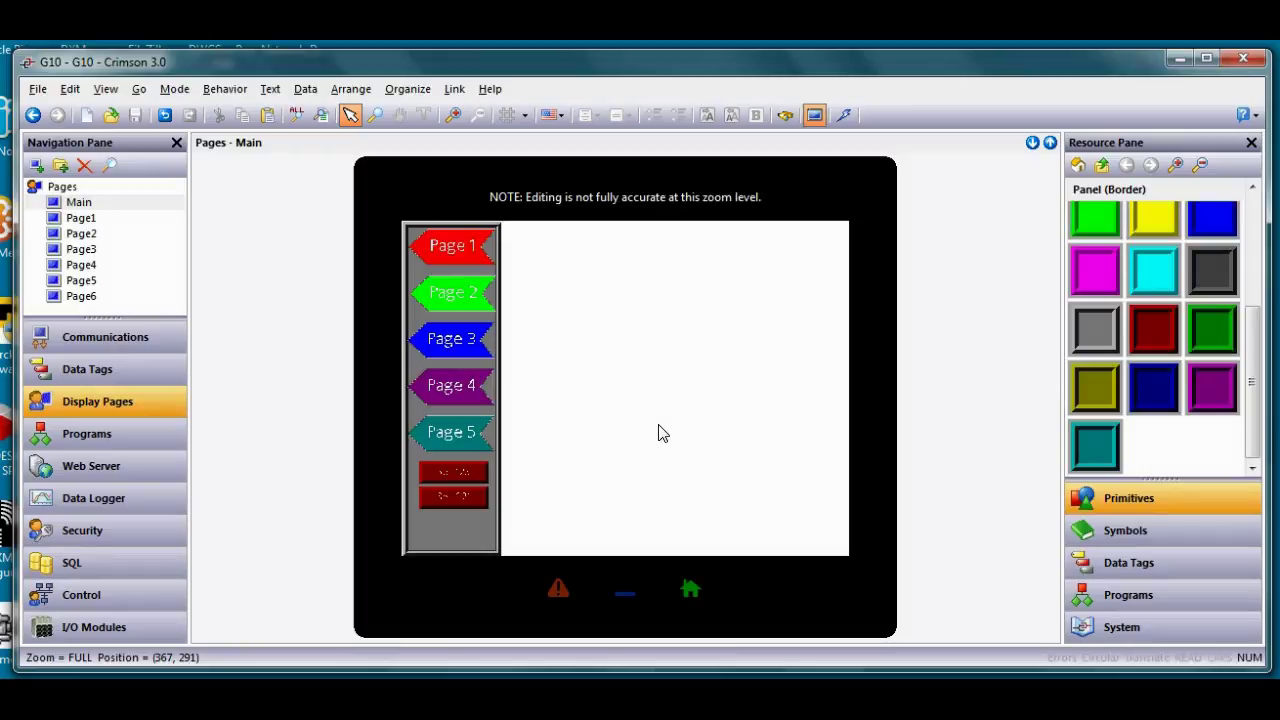
Start Crimson 3.1 and place its window over the open Crimson 3.0 window.
key("super")
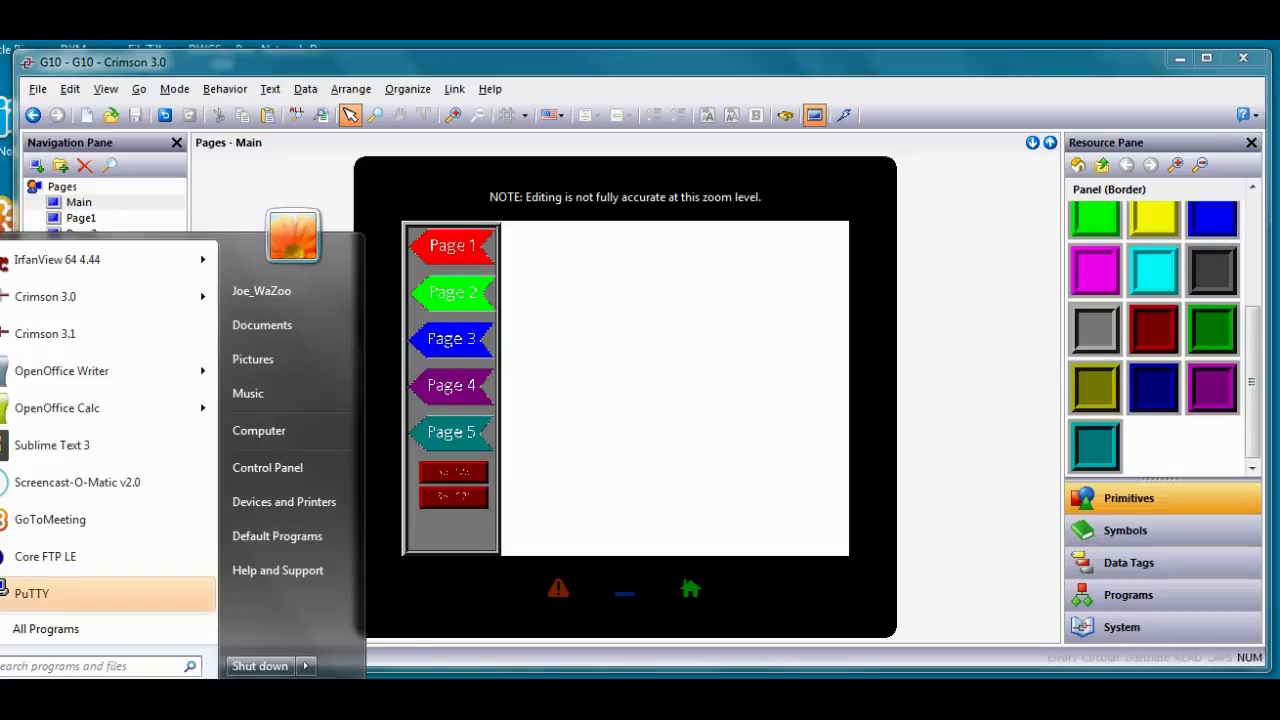
left_click(70, 345)
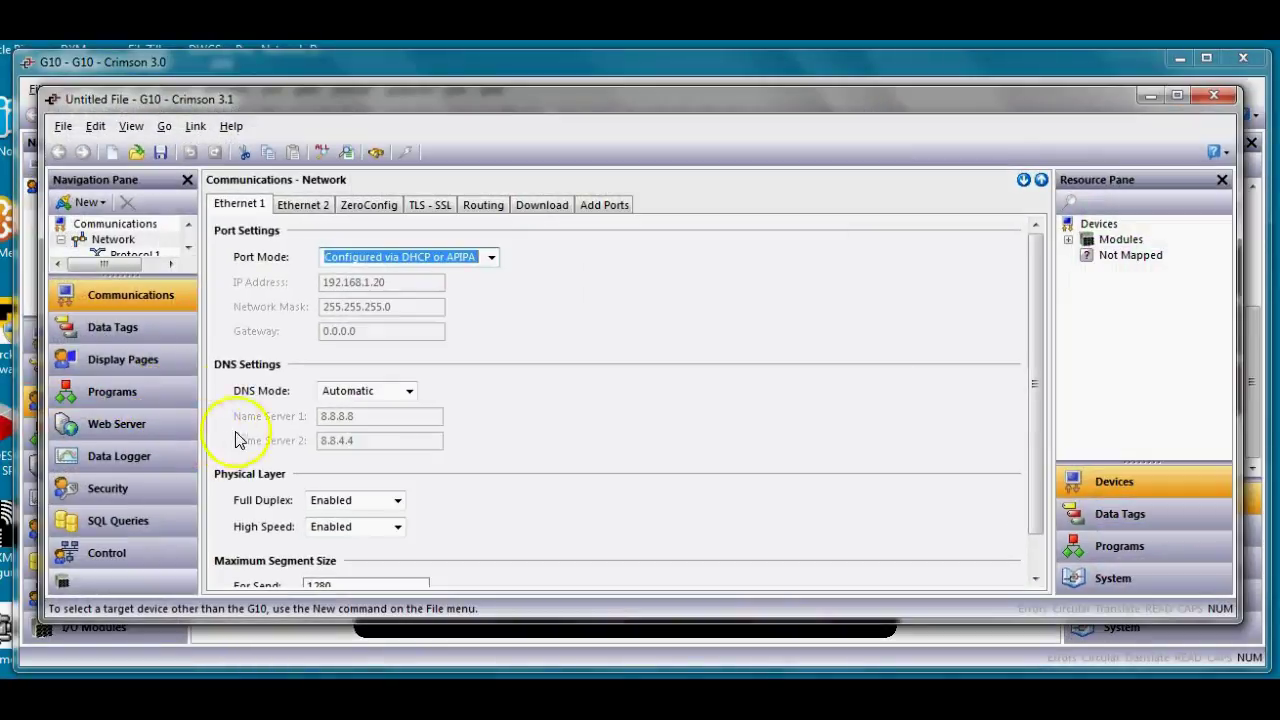
left_click_drag(248, 103, 236, 73)
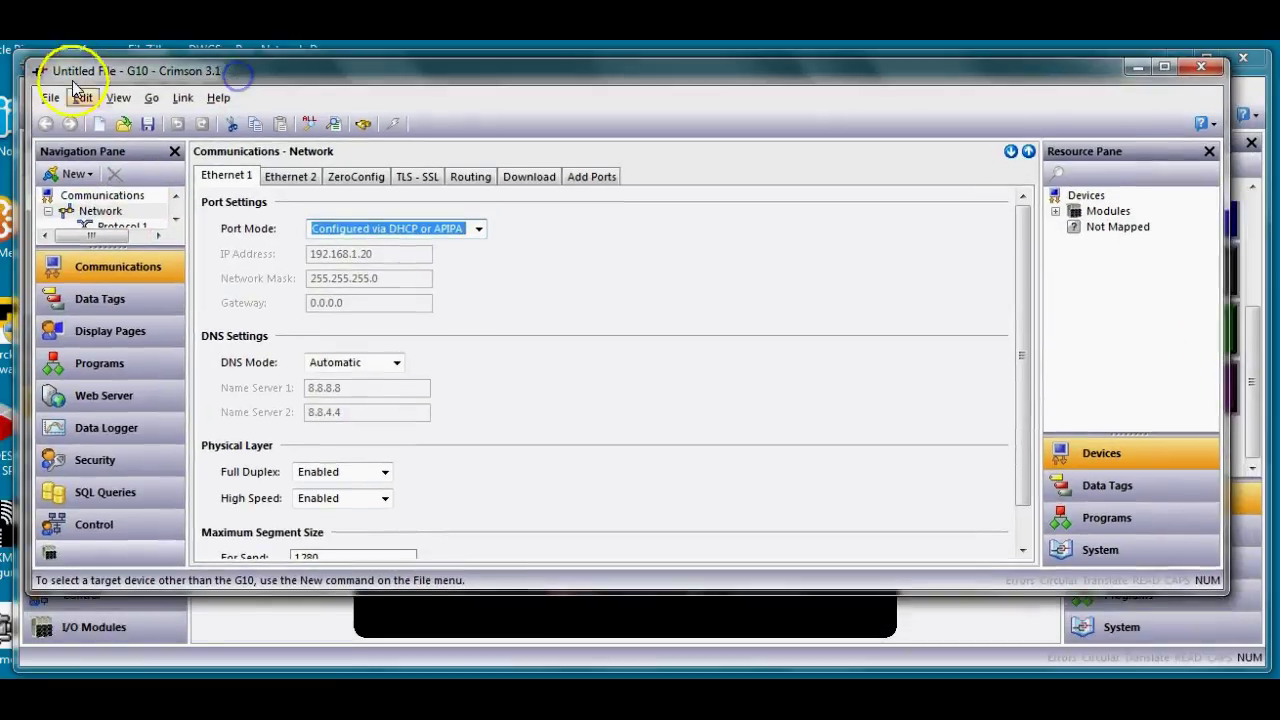
Create a new database for the Graphite Edge Controller with the Virtual 320x240 display, and show its display pages.
left_click(50, 97)
left_click(72, 124)
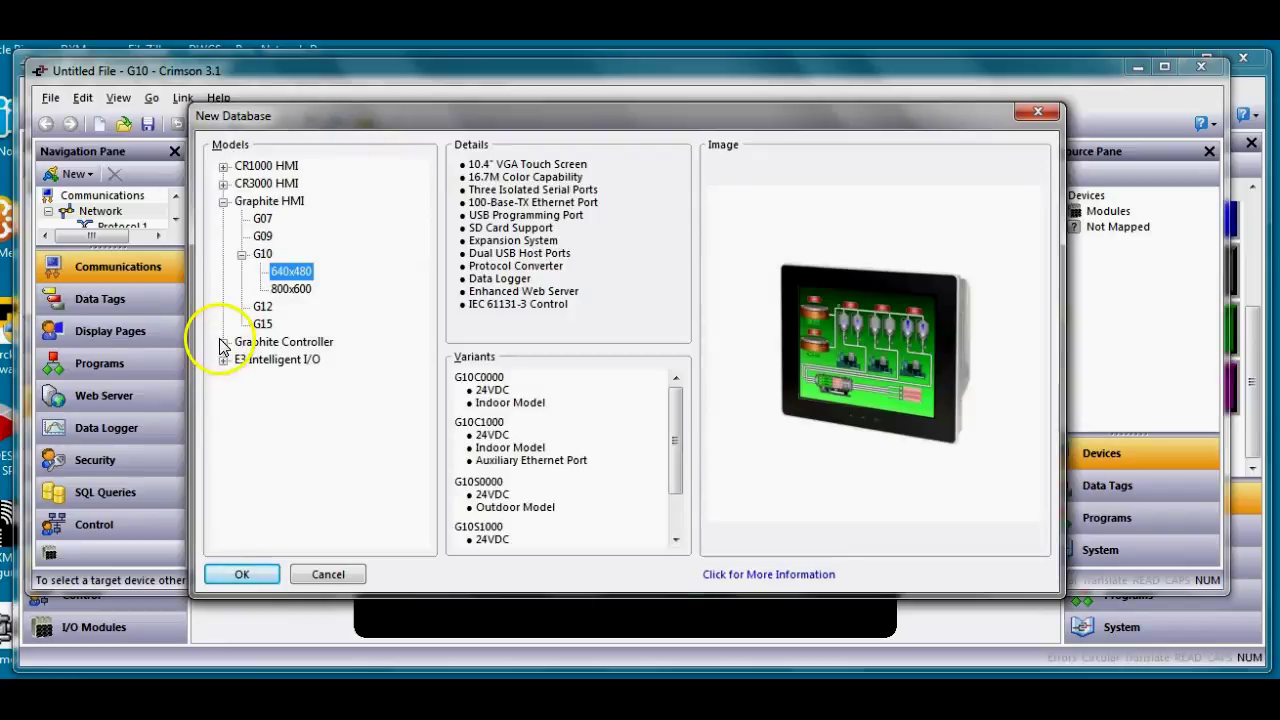
left_click(223, 342)
left_click(255, 359)
left_click(241, 360)
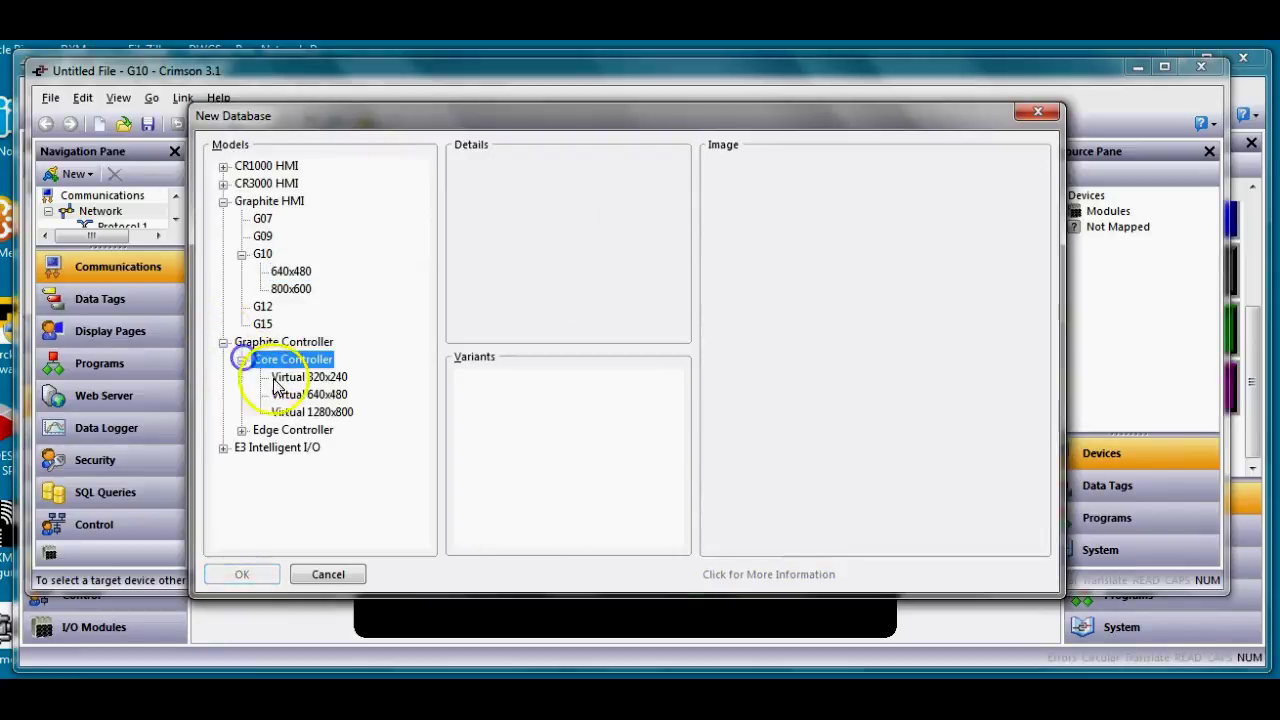
left_click(241, 430)
left_click(308, 447)
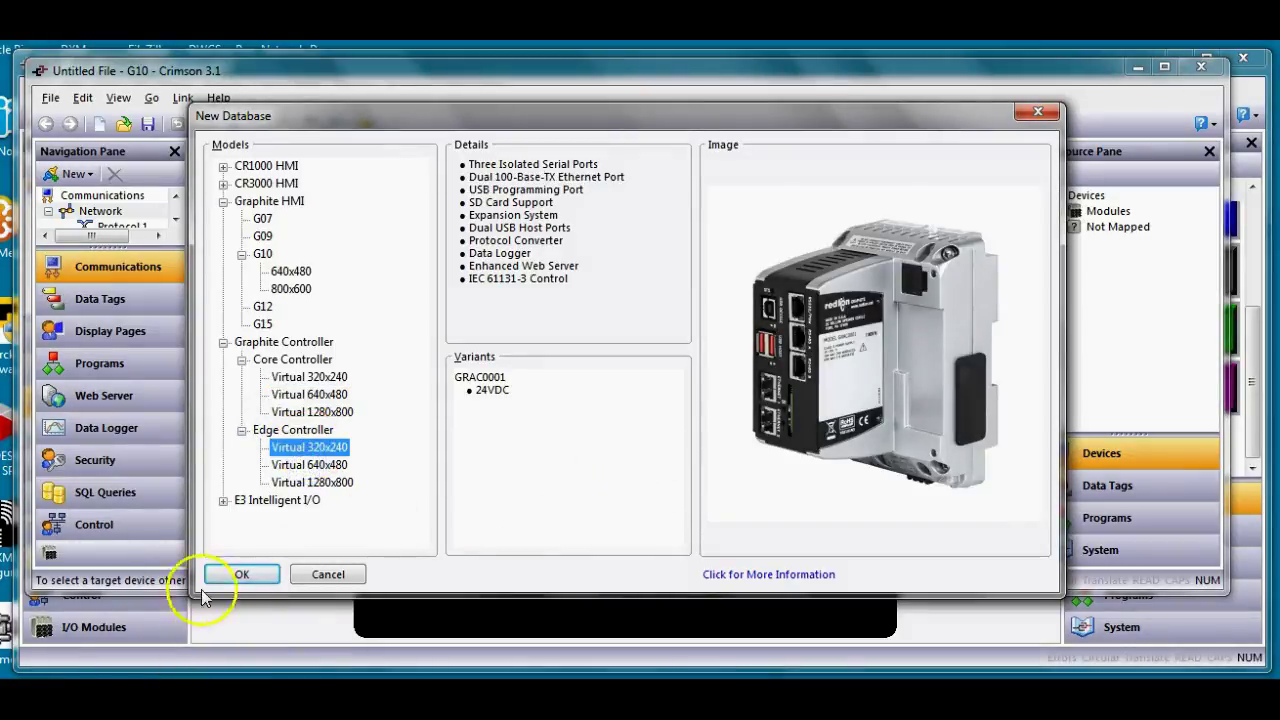
left_click(238, 572)
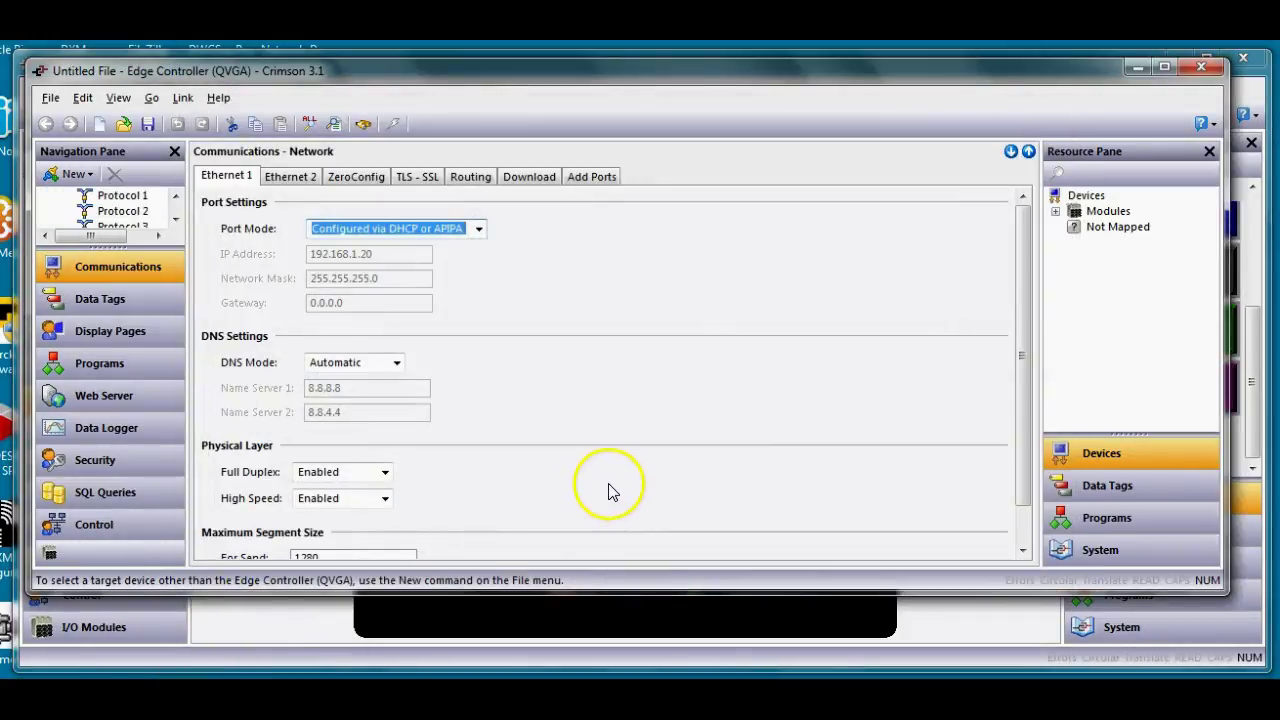
left_click(120, 343)
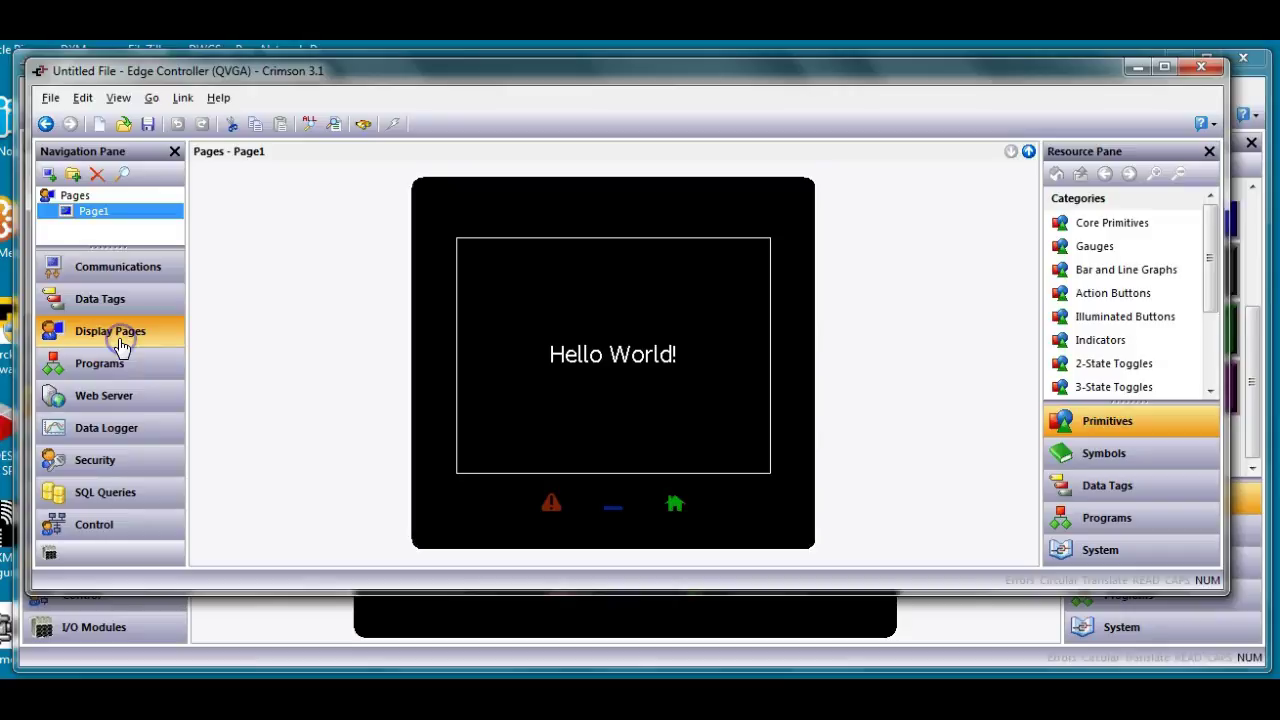
Import the Crimson 3.0 database G10 from the Crimson_31 folder and show its Main display page.
left_click(50, 100)
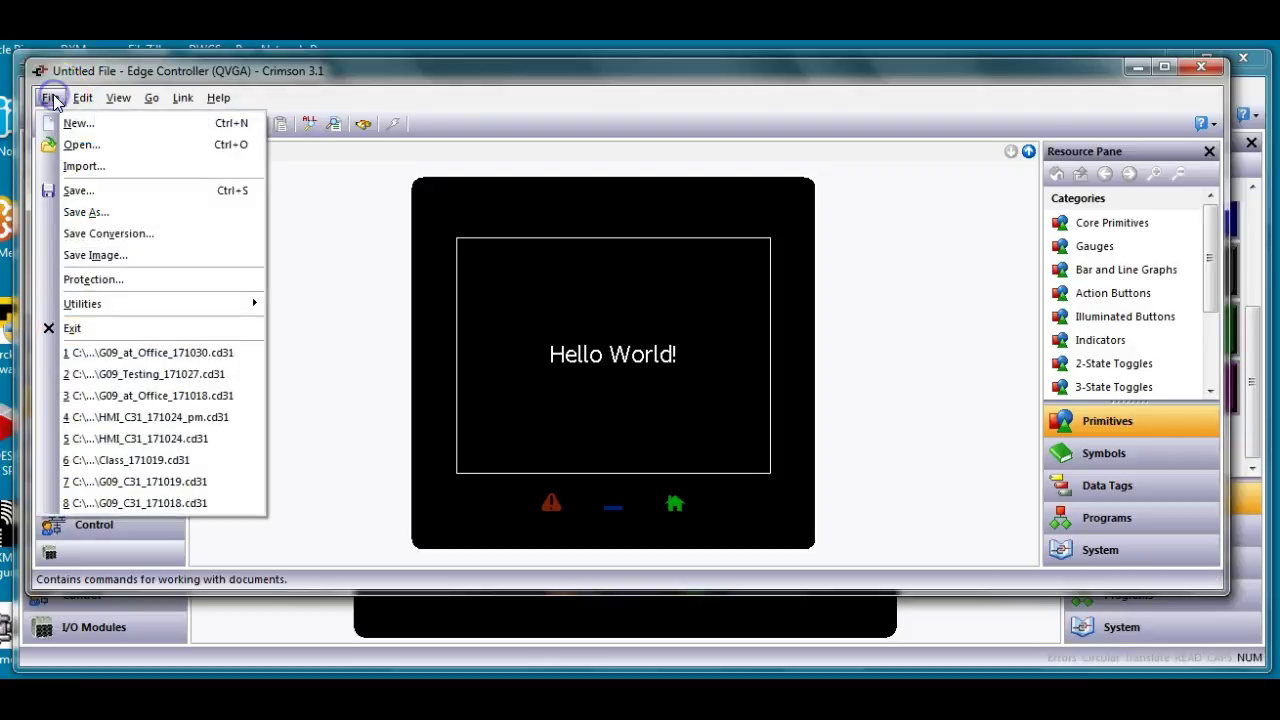
left_click(84, 168)
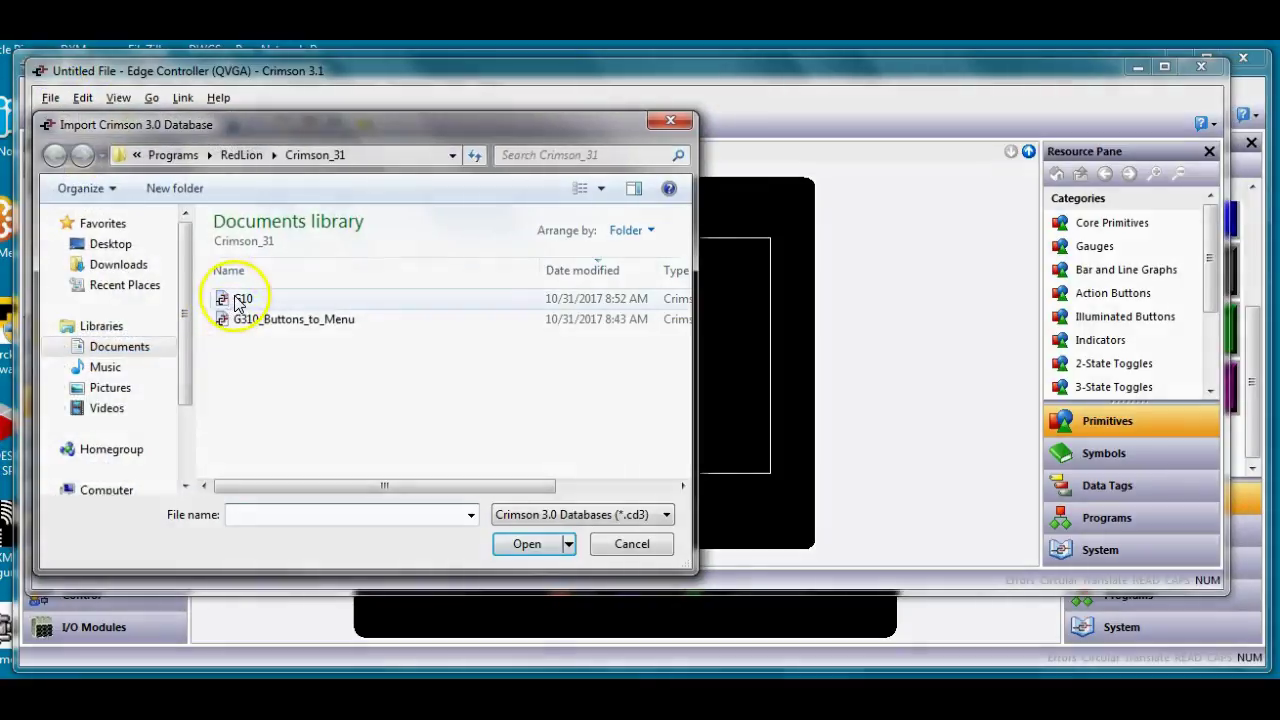
left_click(238, 302)
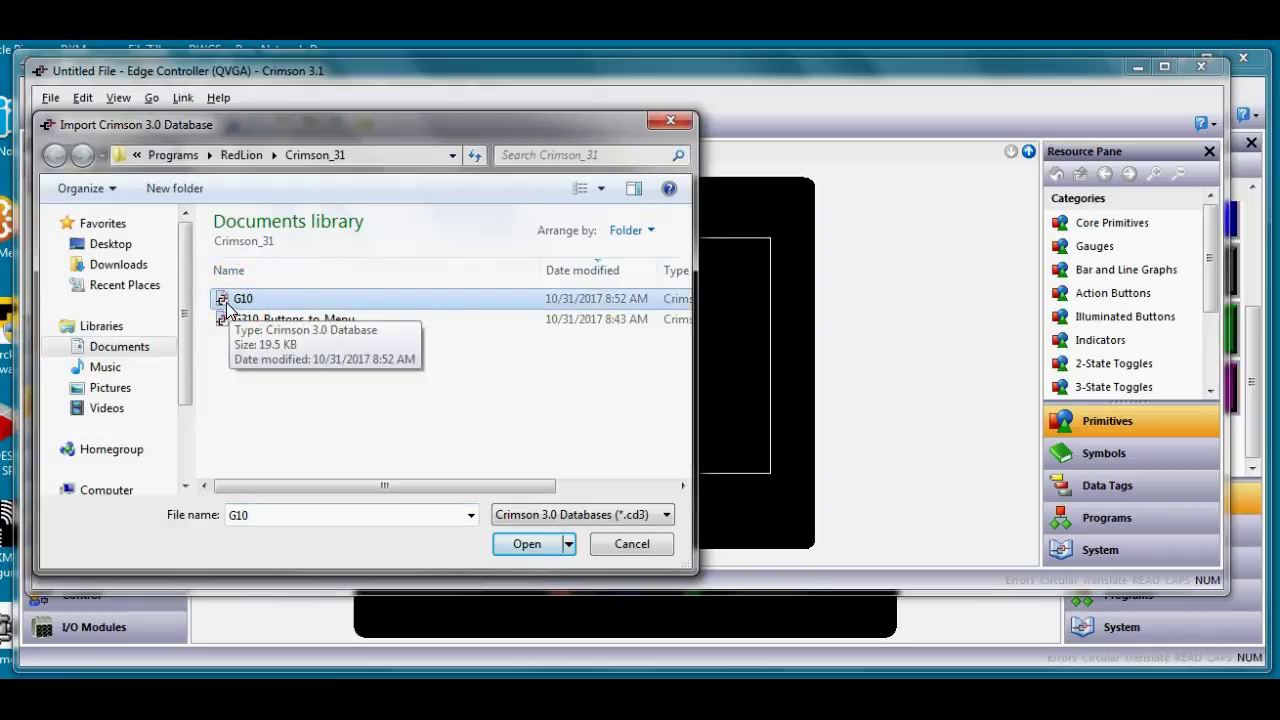
left_click(529, 550)
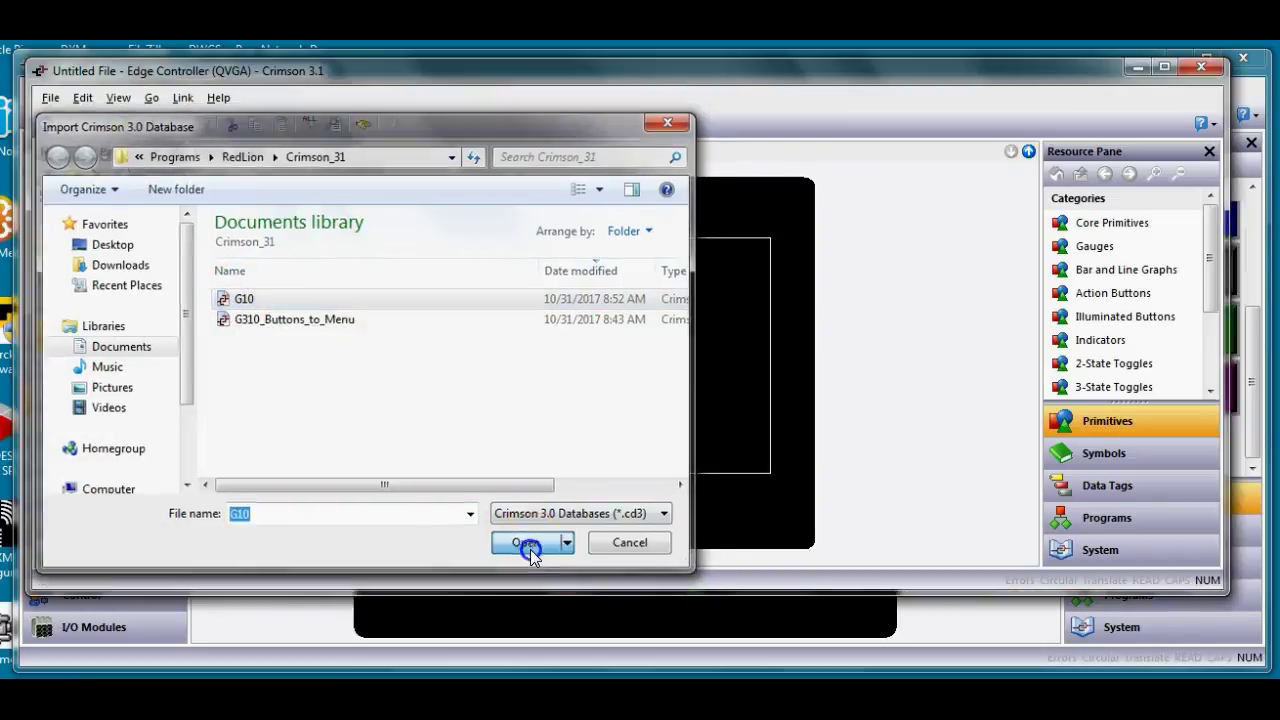
left_click(109, 330)
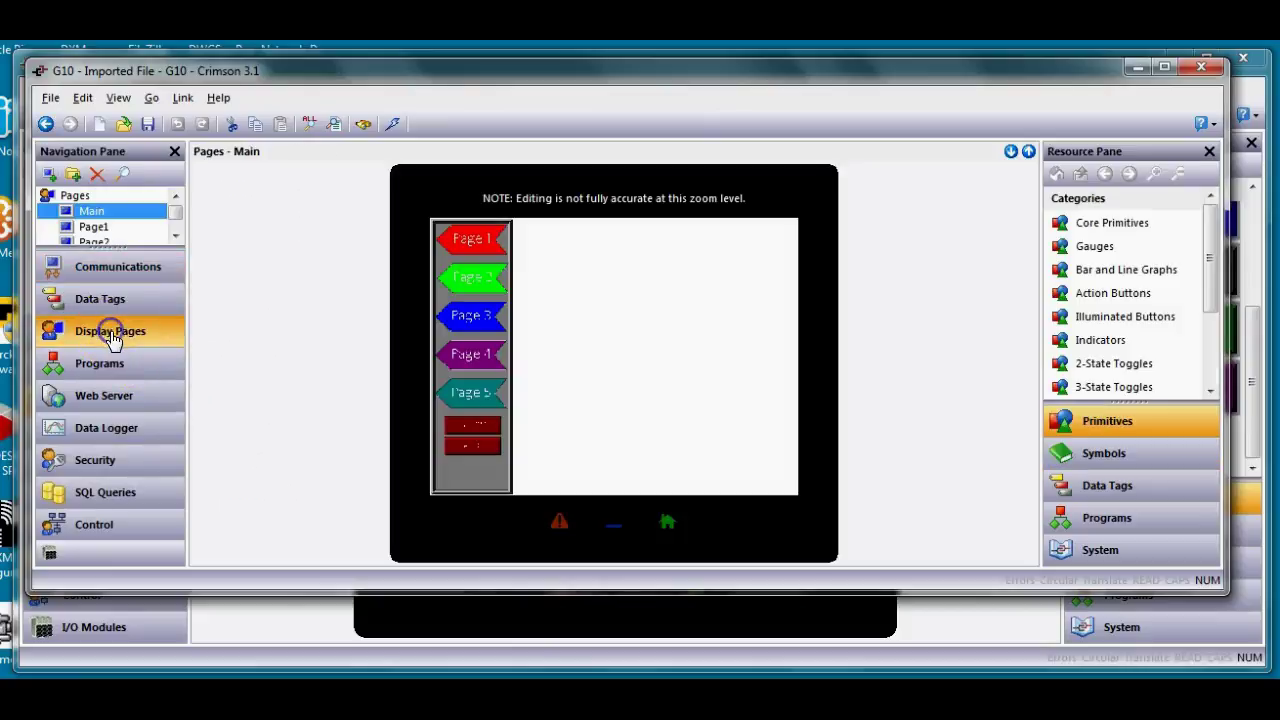
Examine the imported Main page at 1:1 and full zoom, and look through the Gauges primitives.
left_click(652, 440)
scroll(643, 443, "up", 1)
scroll(643, 440, "down", 1)
scroll(640, 432, "up", 1)
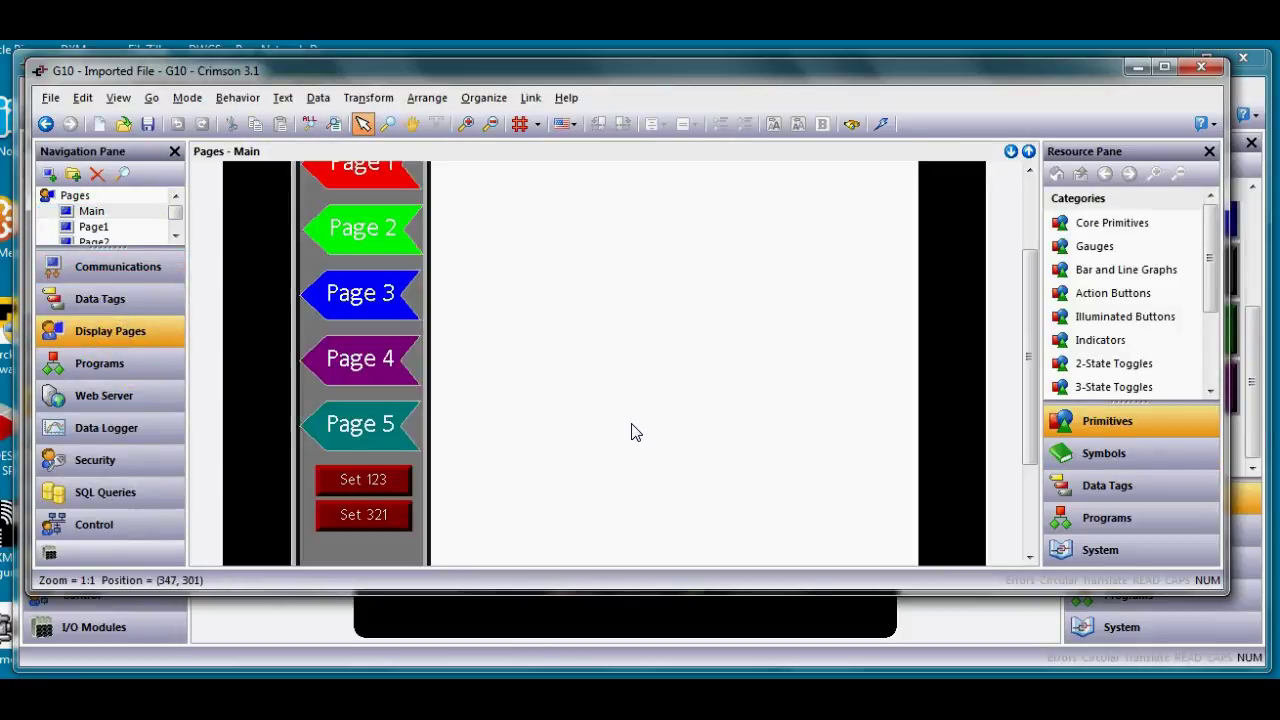
double_click(1110, 247)
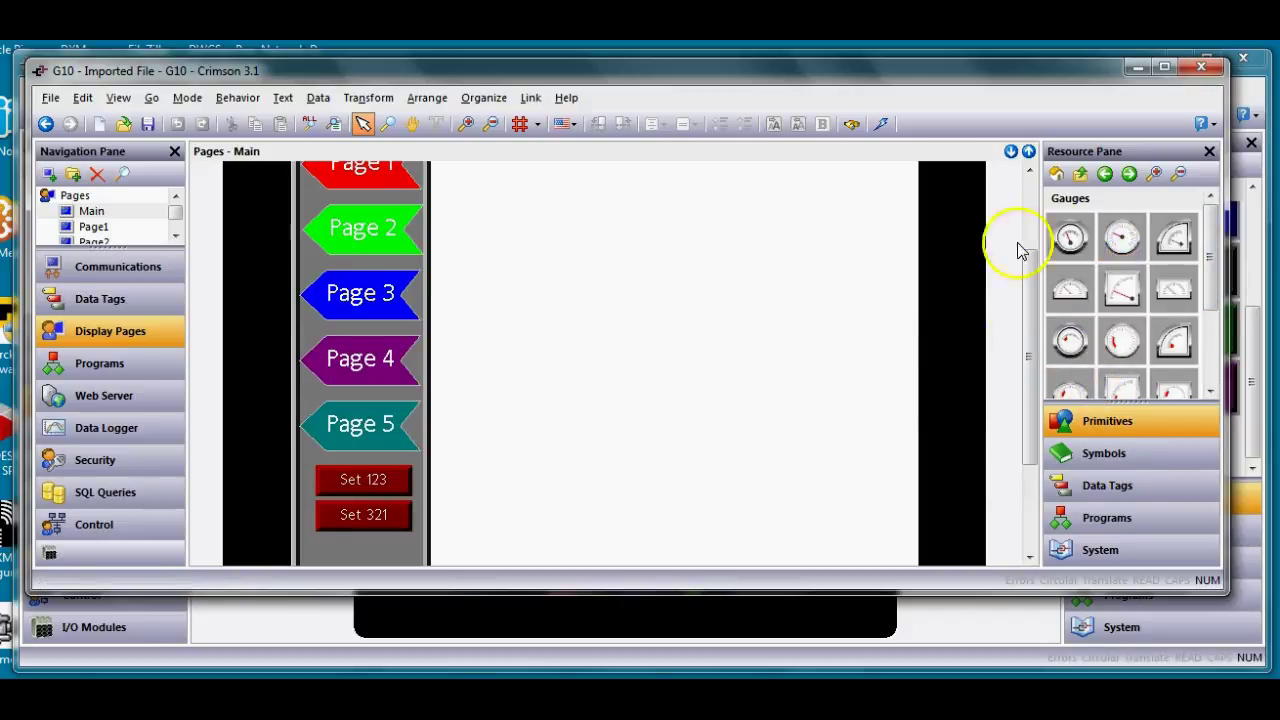
scroll(745, 365, "down", 1)
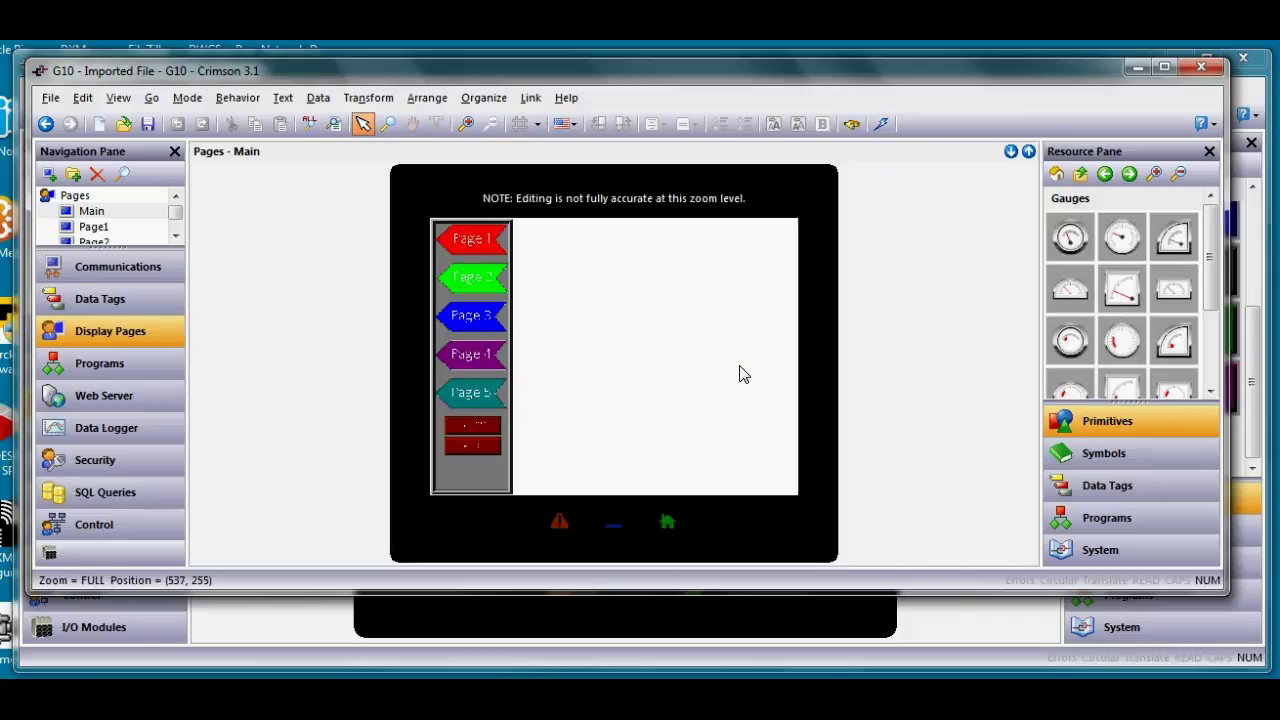
scroll(740, 374, "up", 1)
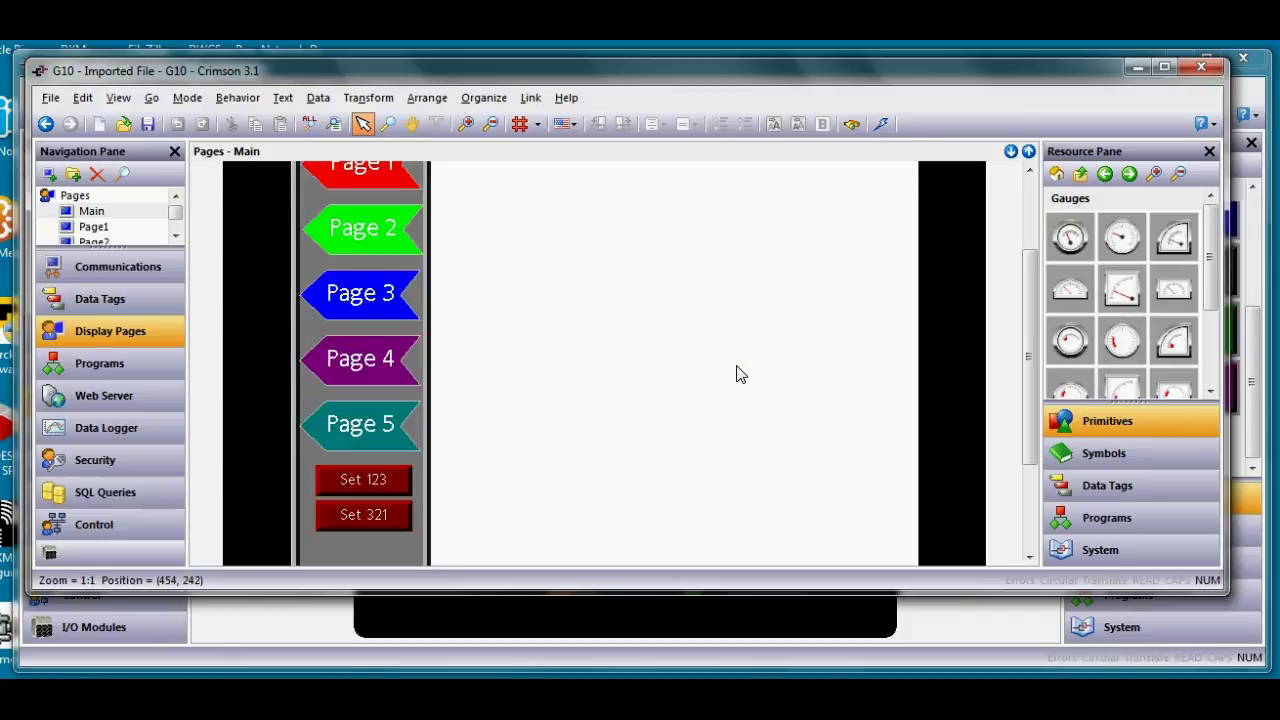
left_click(708, 292)
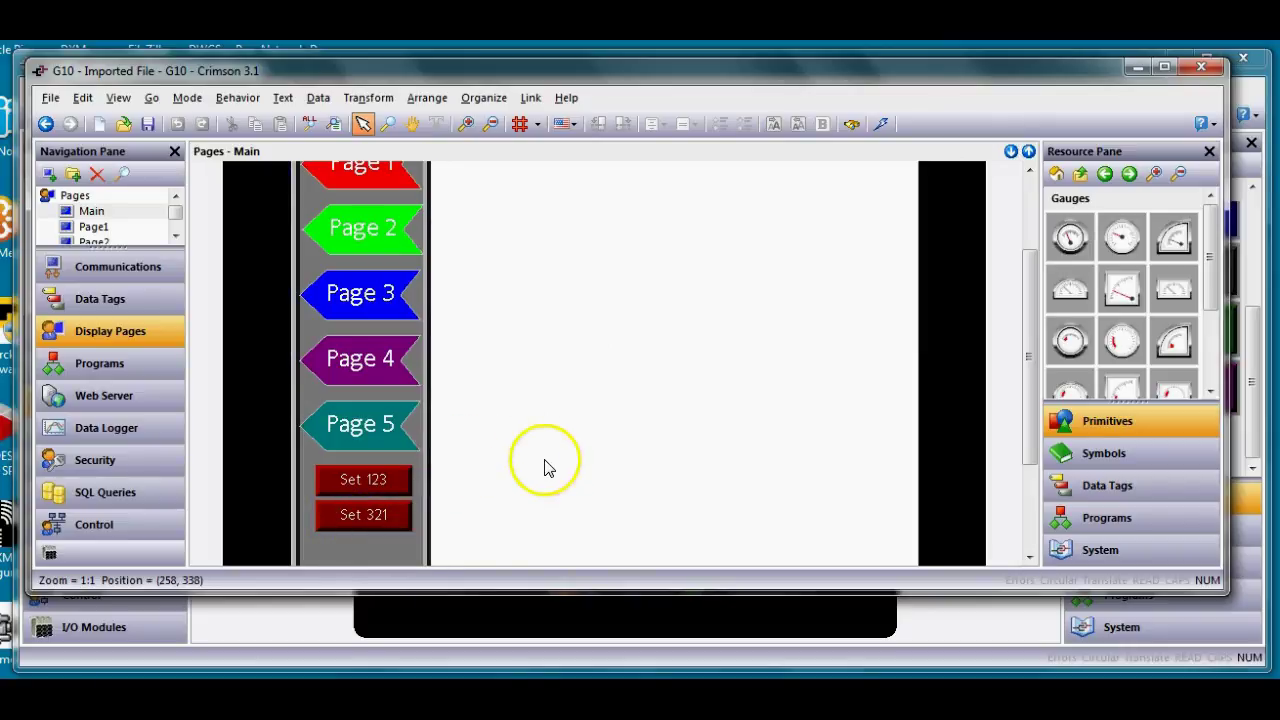
scroll(547, 458, "down", 1)
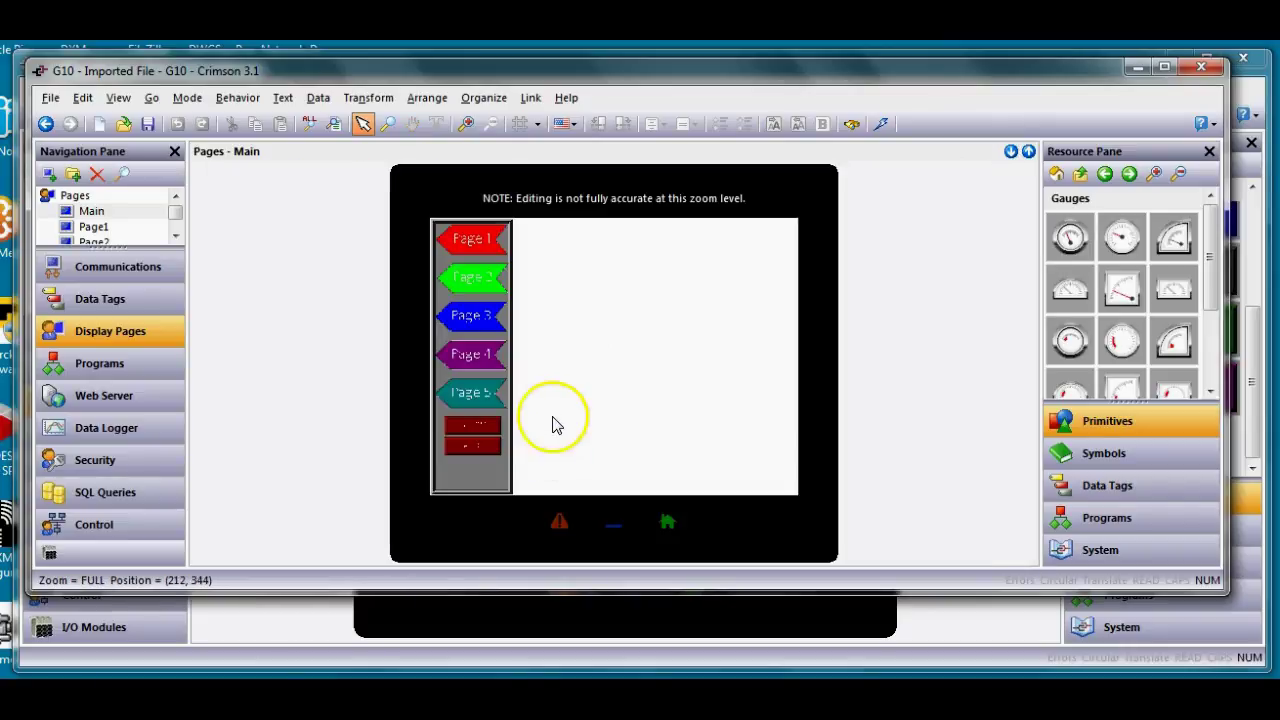